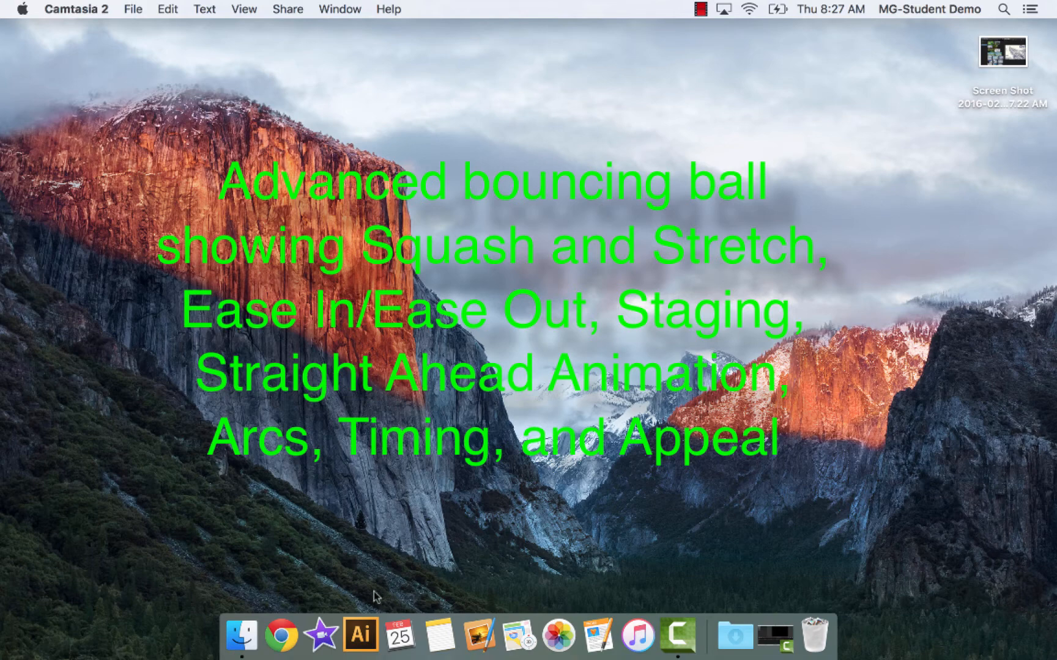
Open Adobe Illustrator CS6 and bring it to the front
{"action": "left_click", "coordinate": [364, 639]}
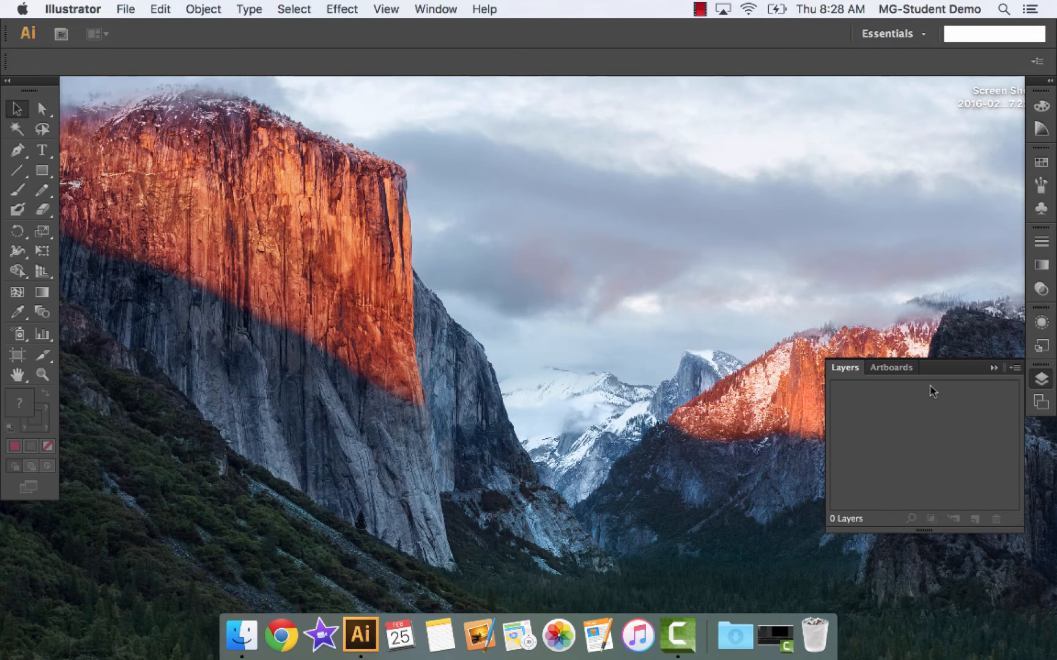
{"action": "left_click", "coordinate": [994, 345]}
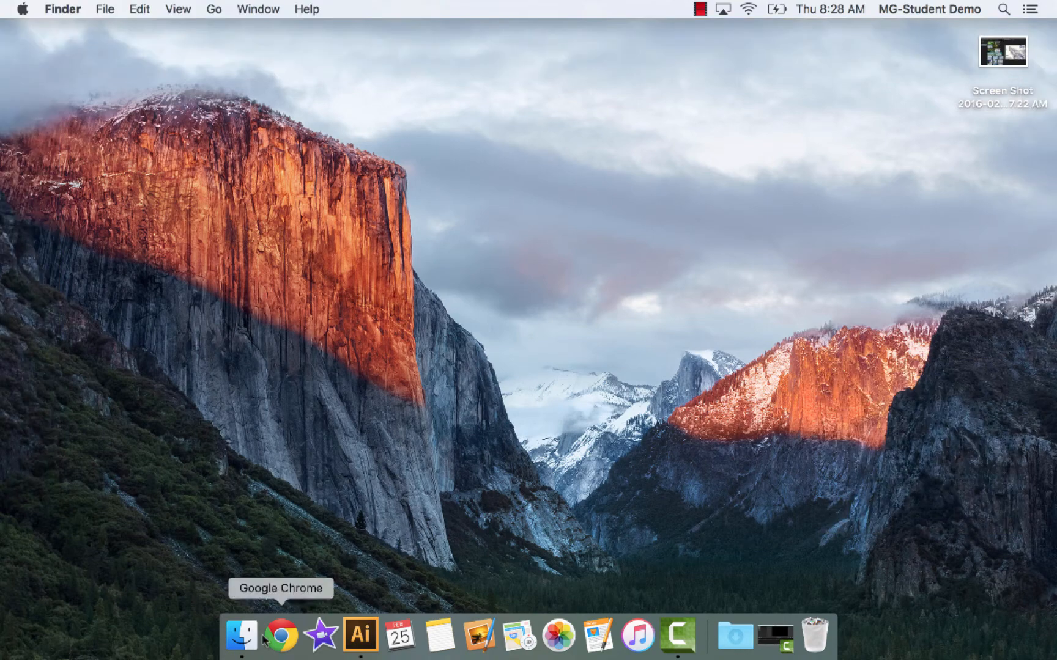
{"action": "left_click", "coordinate": [356, 634]}
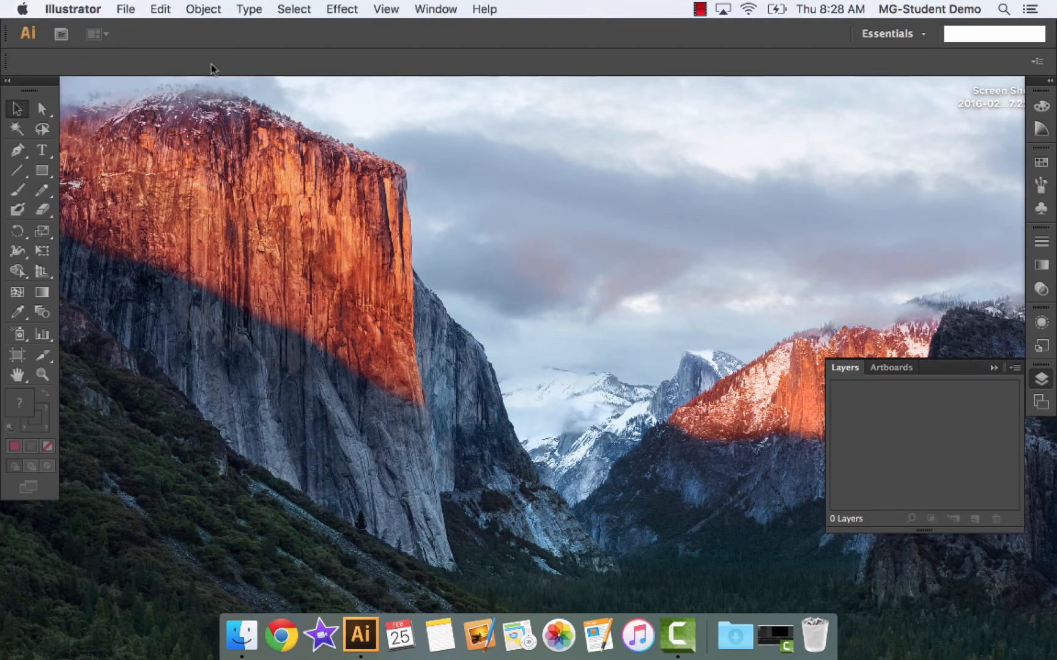
Create a new Video and Film document named ms.022516.bb at the NTSC DV Widescreen size
{"action": "left_click", "coordinate": [129, 11]}
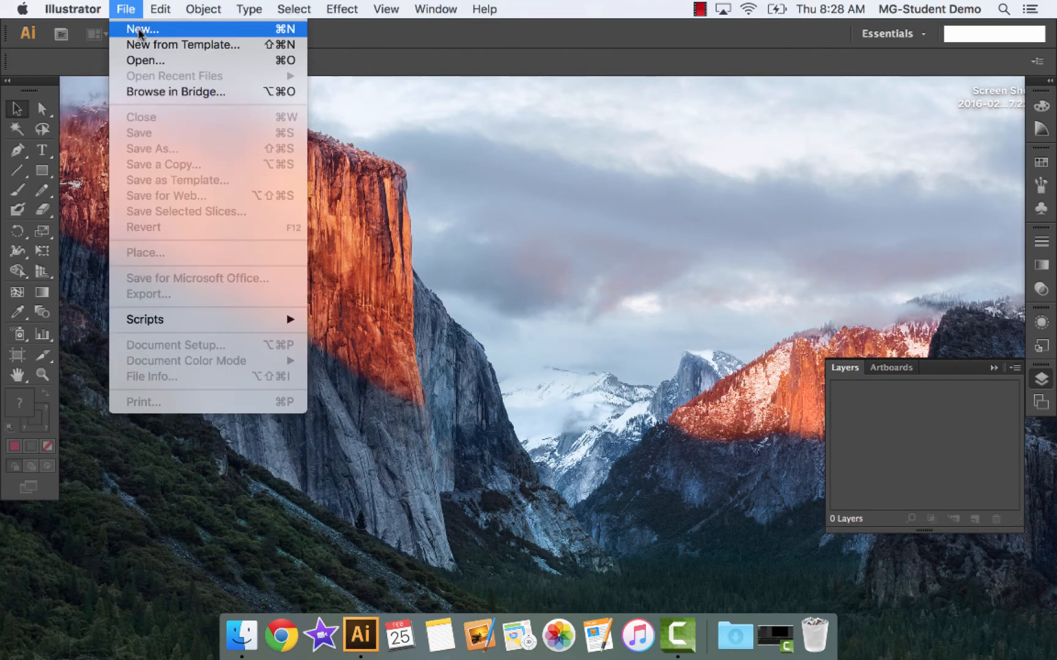
{"action": "left_click", "coordinate": [138, 29]}
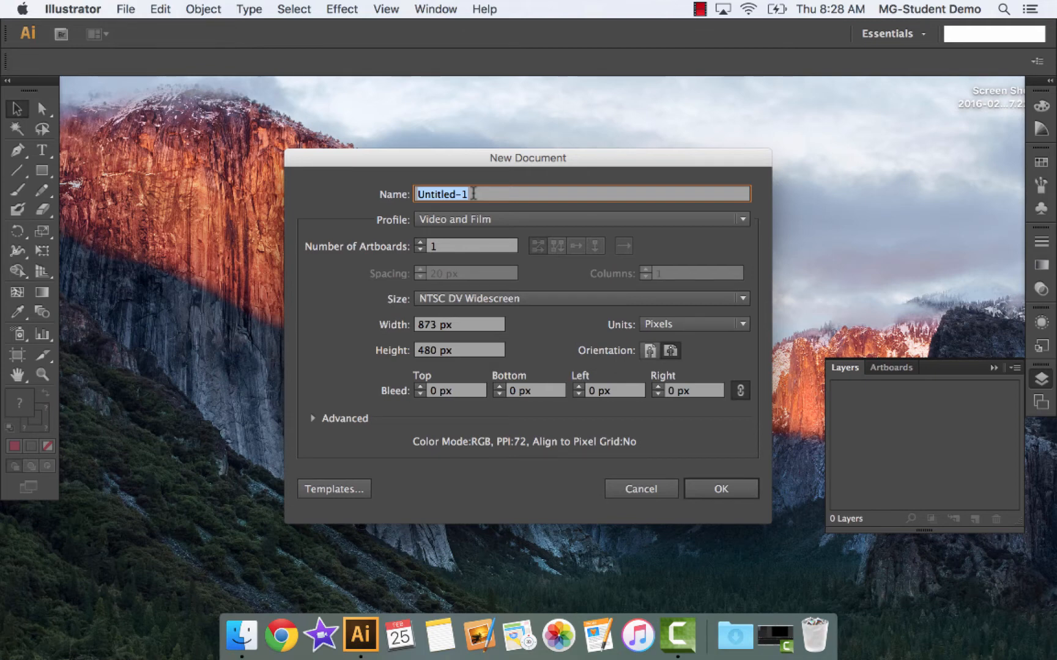
{"action": "type", "text": "ms."}
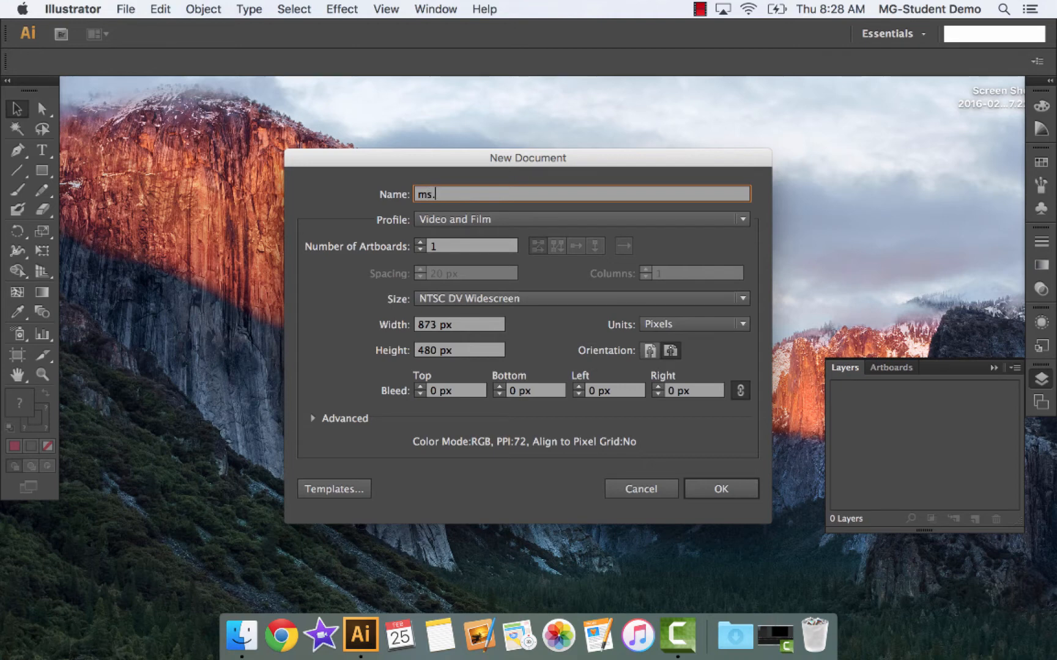
{"action": "type", "text": "022516.bb"}
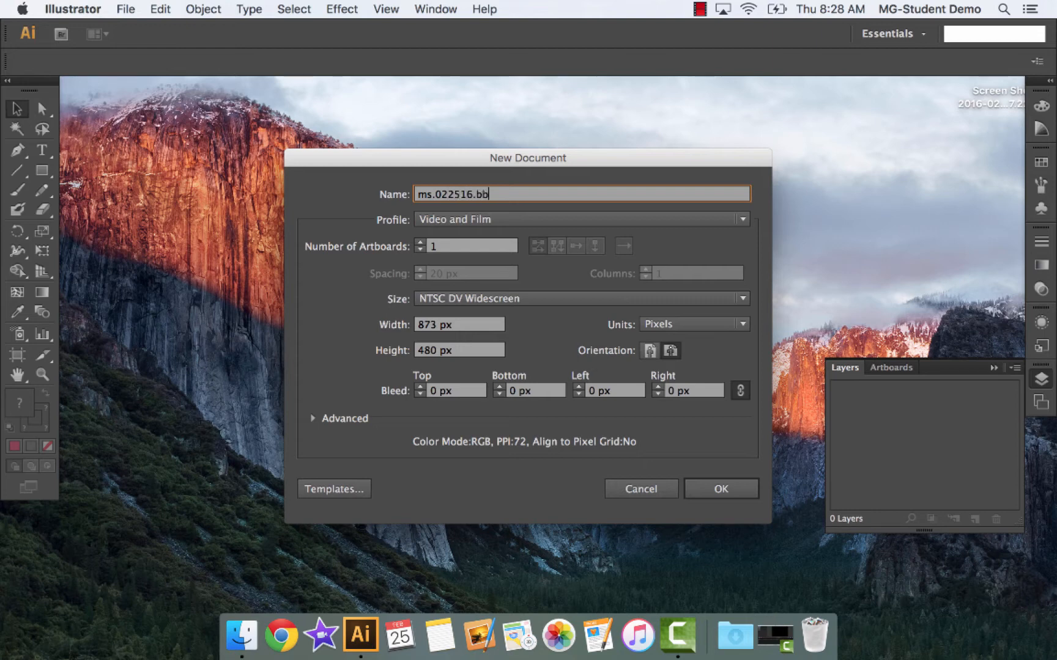
{"action": "left_click", "coordinate": [725, 490]}
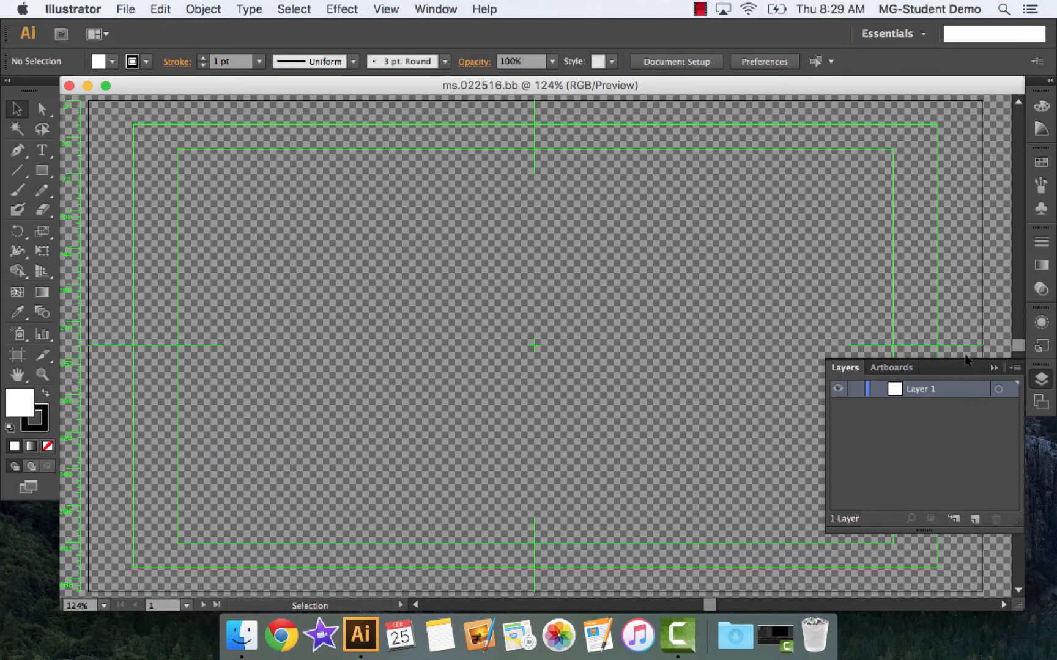
Switch to the Painting workspace, and fit the whole artboard in view at 100% zoom clear of the panels
{"action": "left_click", "coordinate": [924, 34]}
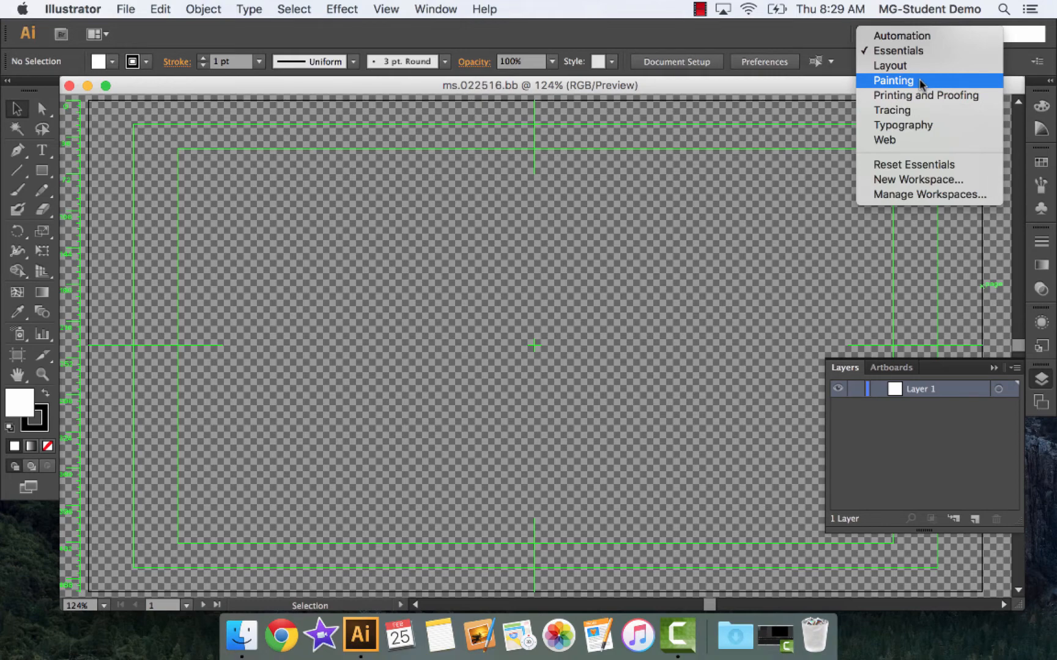
{"action": "left_click", "coordinate": [893, 80]}
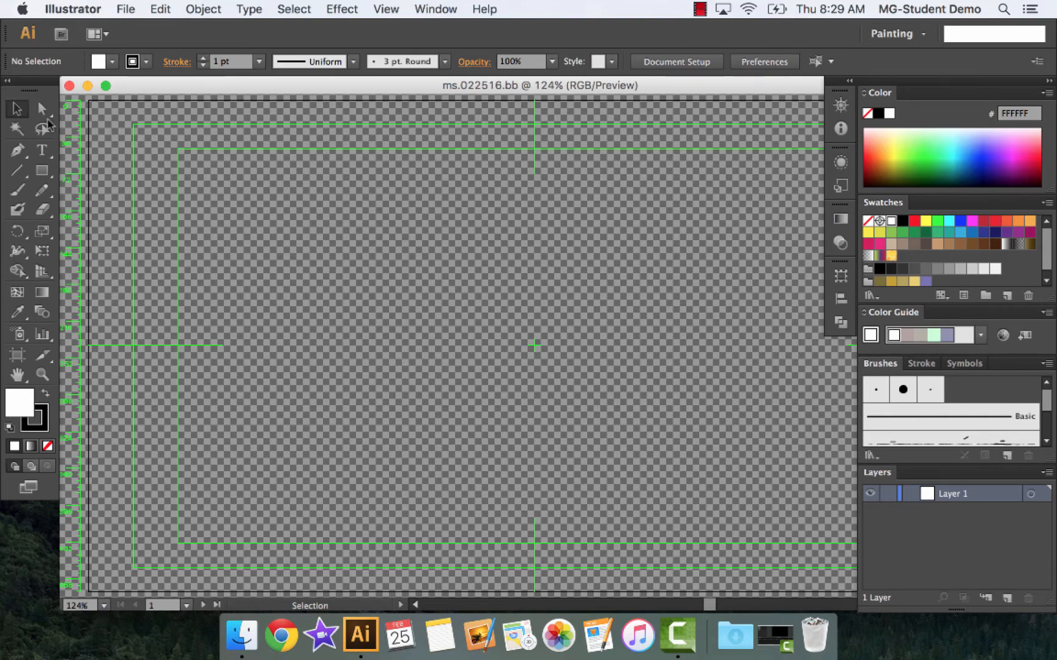
{"action": "left_click", "coordinate": [15, 110]}
{"action": "left_click", "coordinate": [104, 606]}
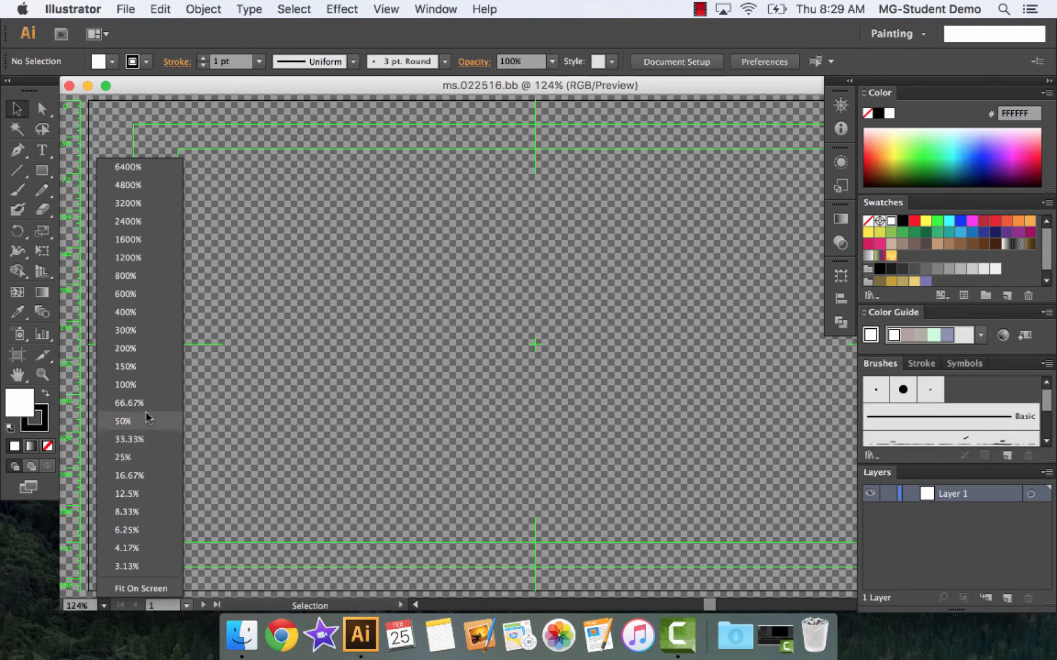
{"action": "left_click", "coordinate": [146, 386]}
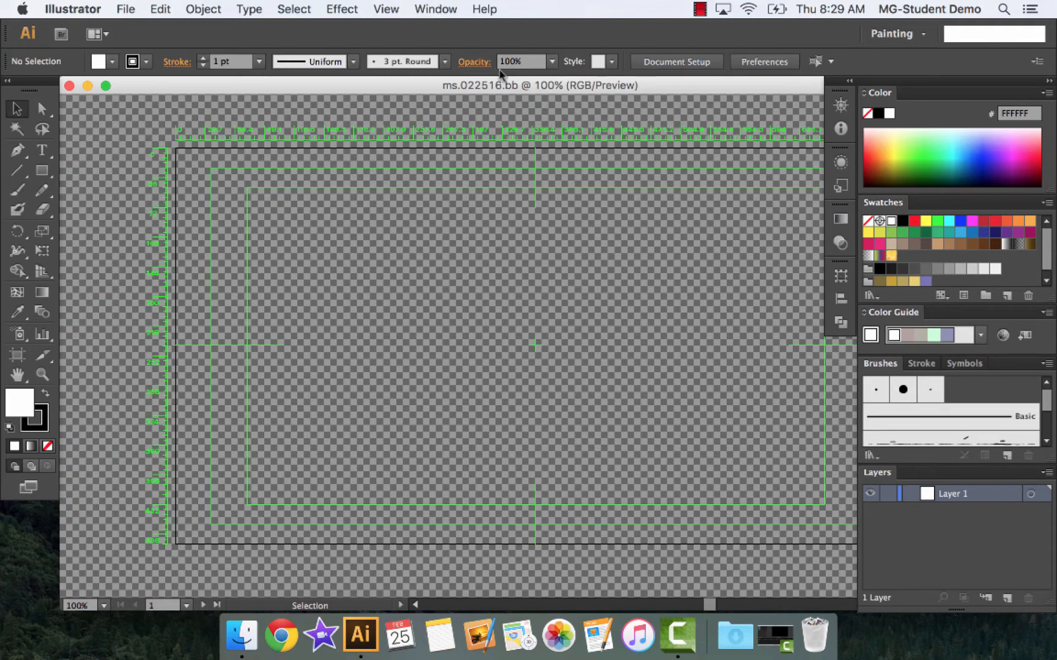
{"action": "left_click_drag", "start_coordinate": [512, 84], "coordinate": [425, 72]}
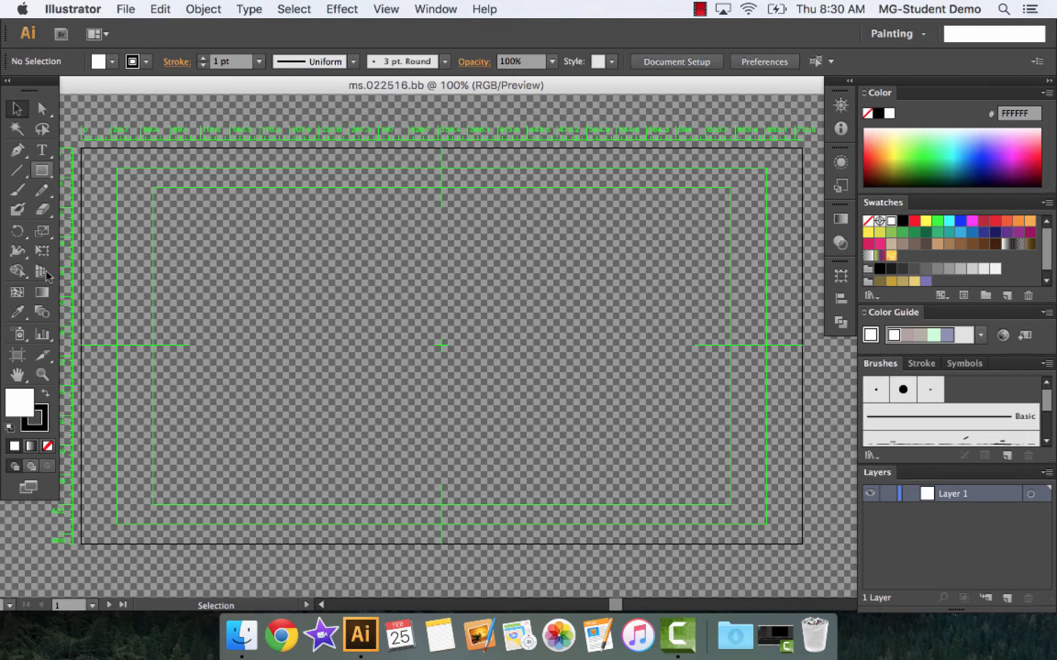
Set the fill colour to the custom green 25EF76
{"action": "double_click", "coordinate": [22, 404]}
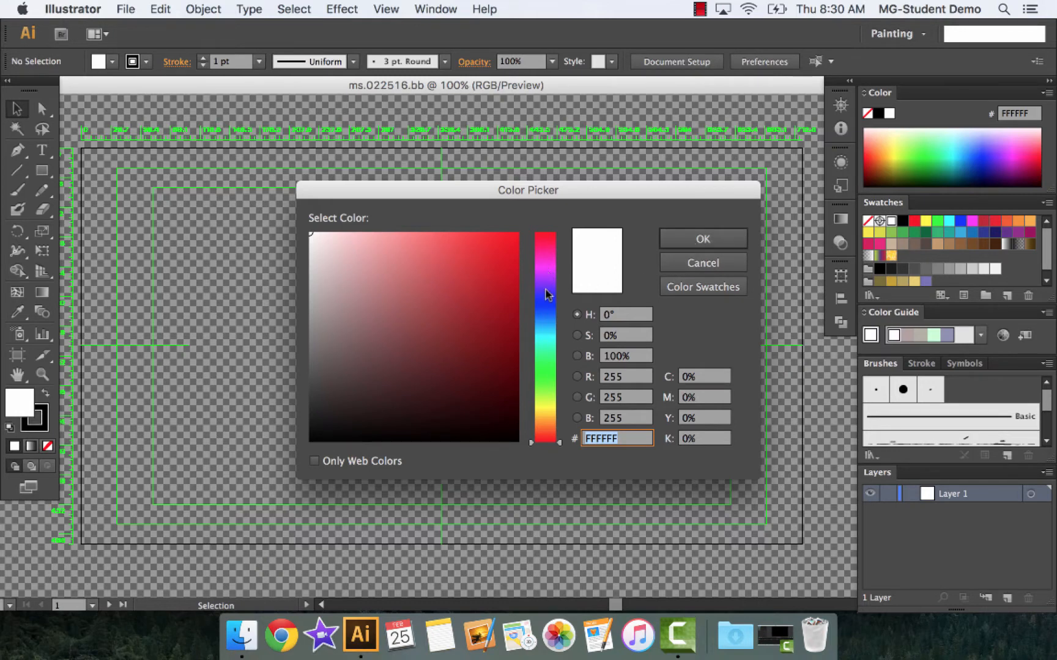
{"action": "left_click", "coordinate": [545, 365]}
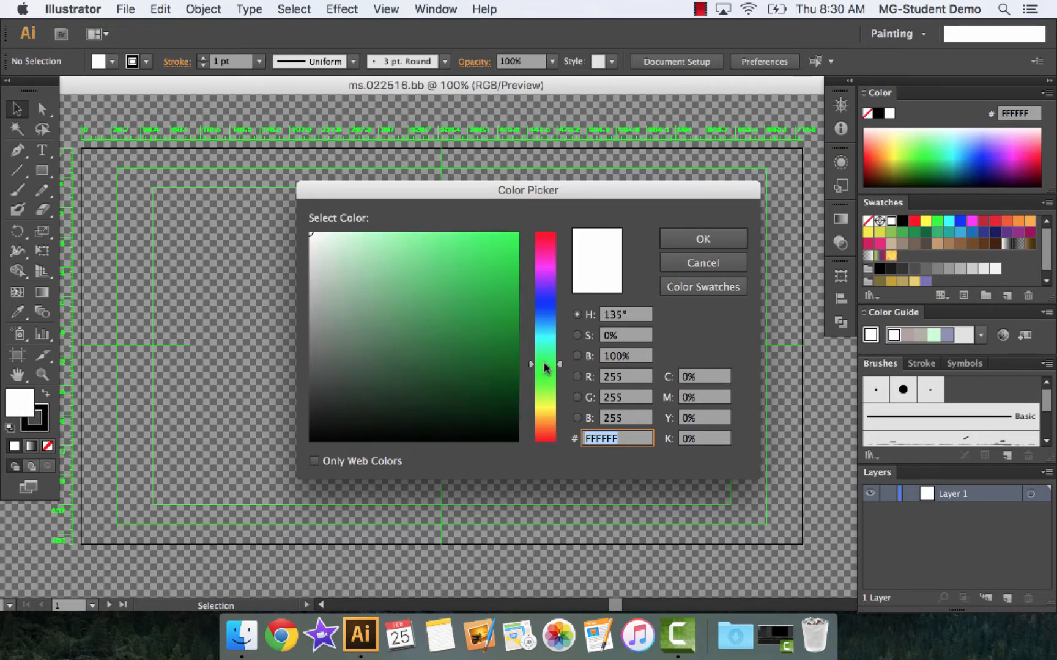
{"action": "left_click_drag", "start_coordinate": [543, 361], "coordinate": [550, 351]}
{"action": "left_click", "coordinate": [548, 358]}
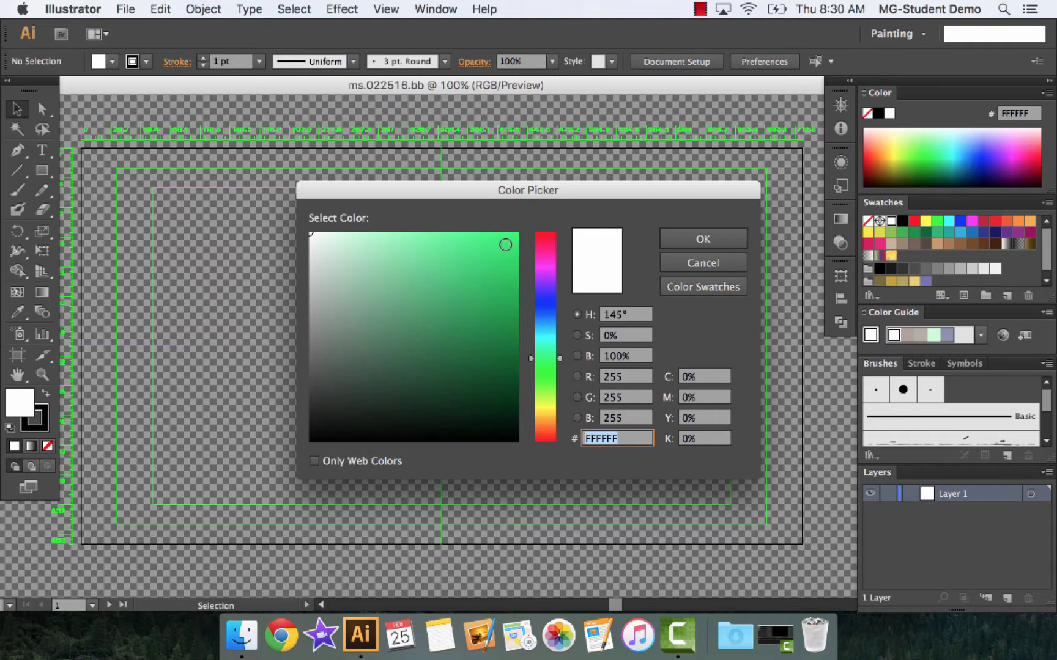
{"action": "left_click", "coordinate": [487, 245]}
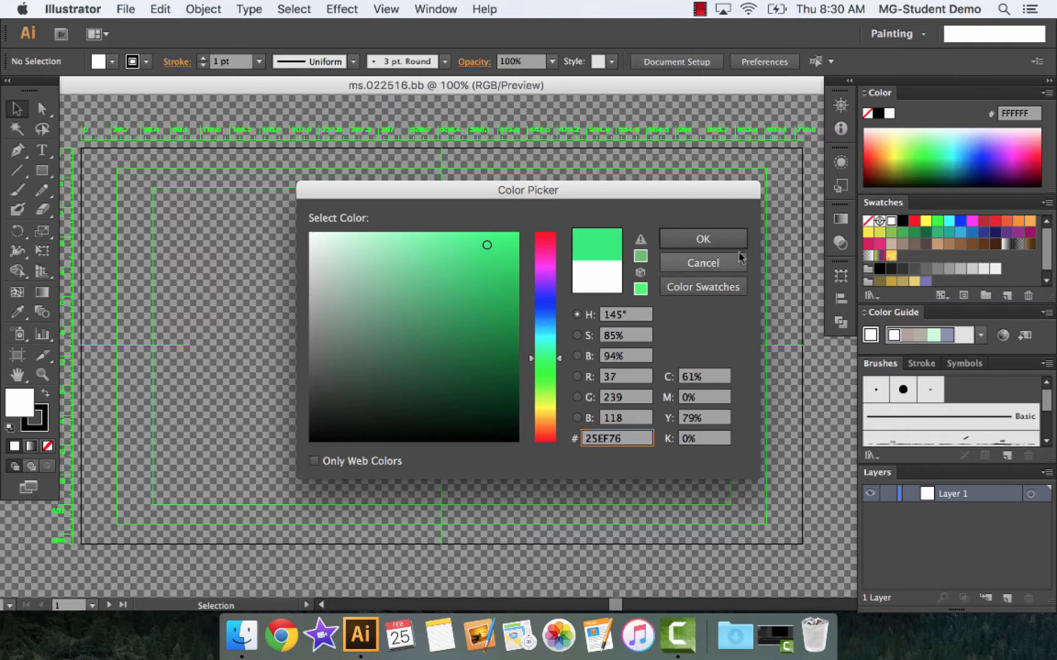
{"action": "left_click", "coordinate": [704, 240]}
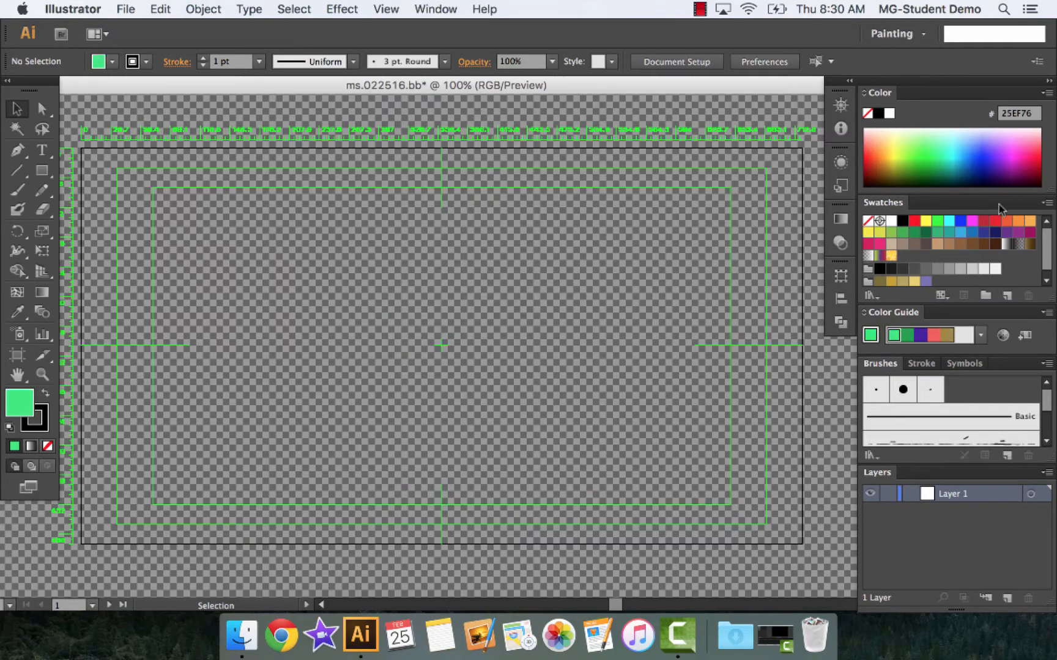
Draw a rectangle filled with green 00FF00 over the entire artboard and lock its layer
{"action": "left_click", "coordinate": [937, 223]}
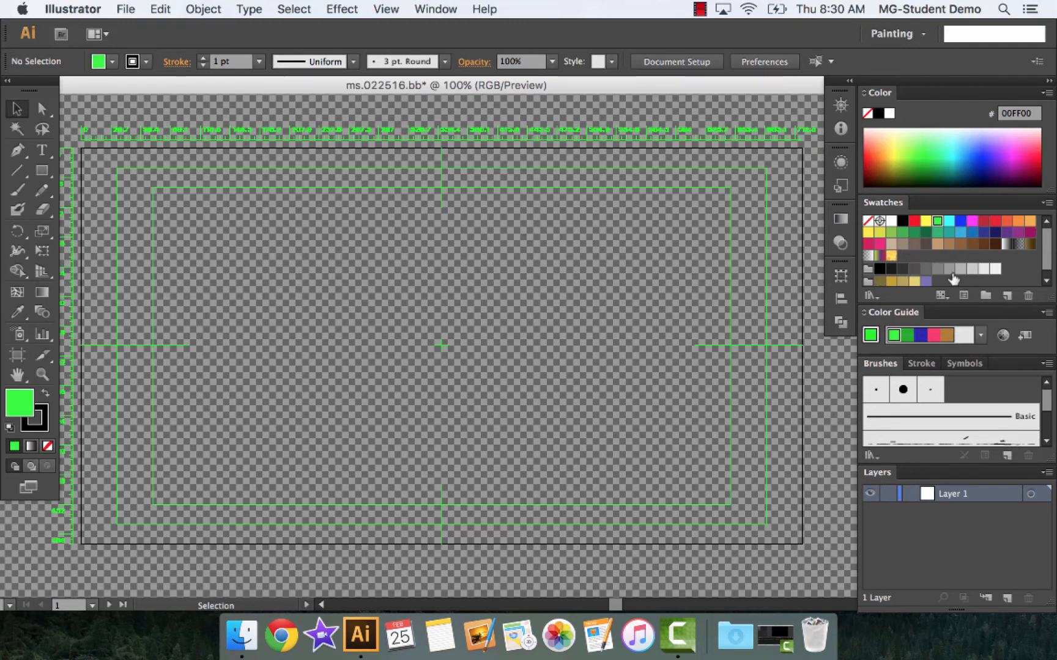
{"action": "left_click", "coordinate": [48, 176]}
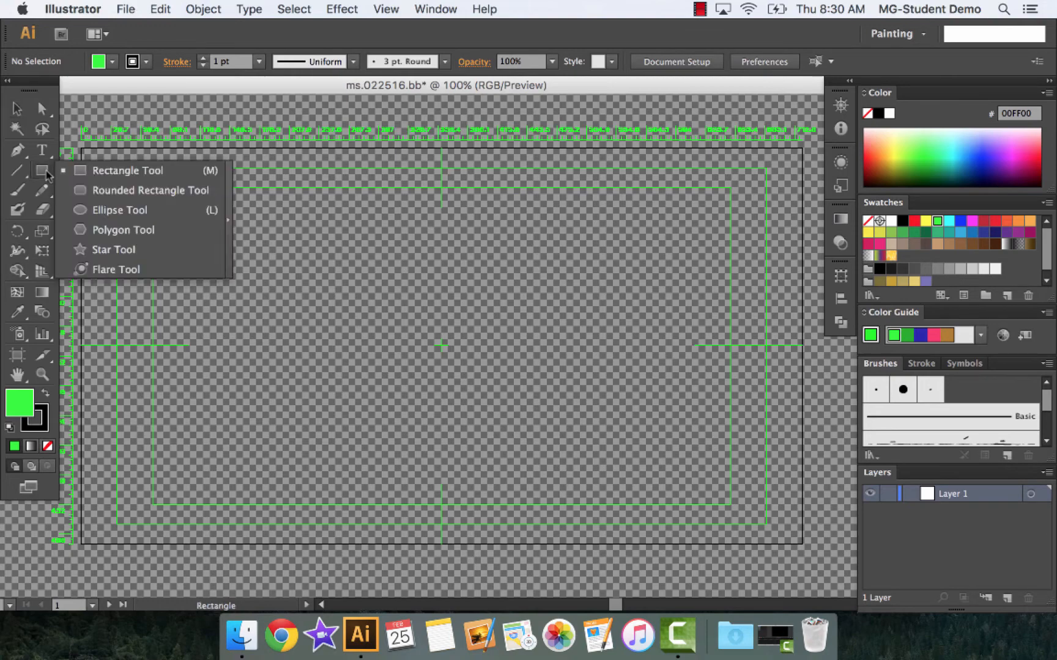
{"action": "left_click", "coordinate": [107, 173]}
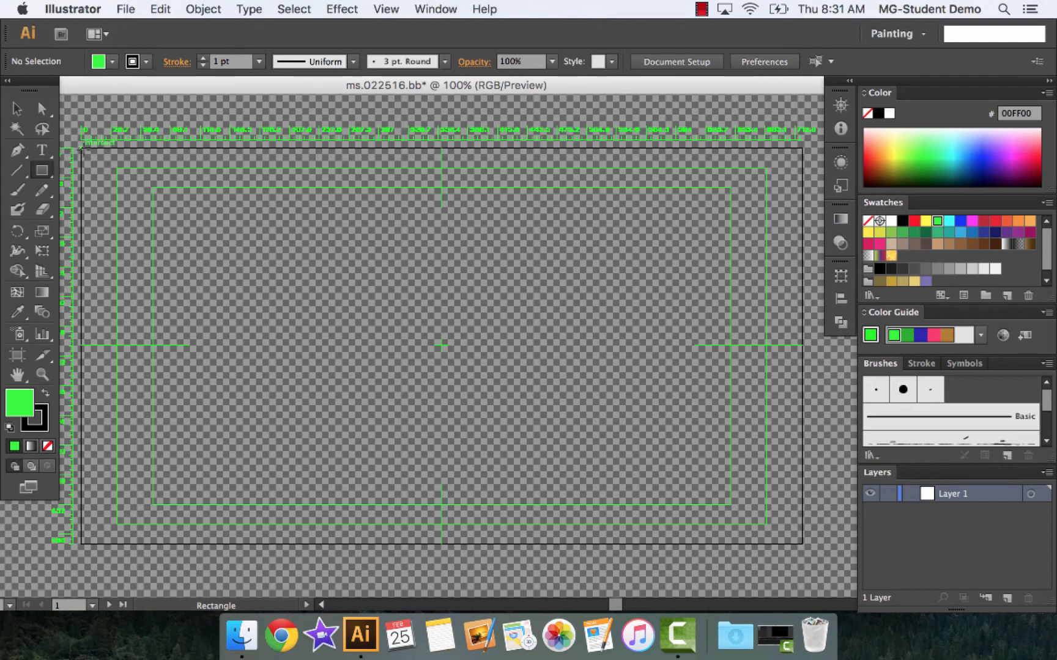
{"action": "left_click_drag", "start_coordinate": [82, 149], "coordinate": [801, 543]}
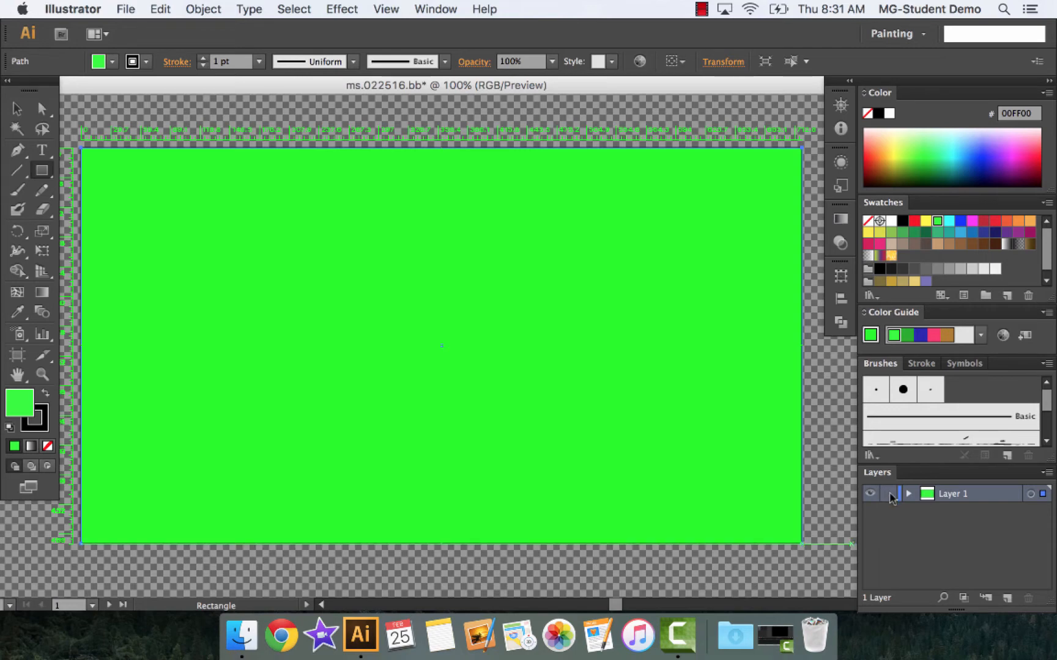
{"action": "left_click", "coordinate": [888, 495]}
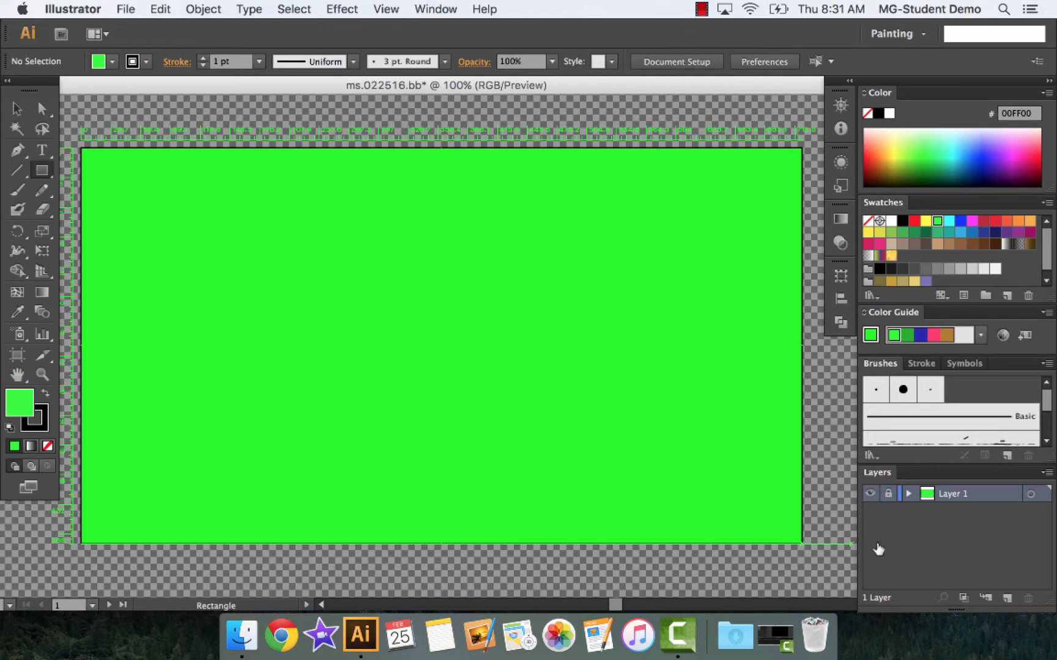
On a new layer, draw a long thin rectangle filled with blue 0000FF as a floor across the artboard's lower part, and lock the layer
{"action": "left_click", "coordinate": [1006, 603]}
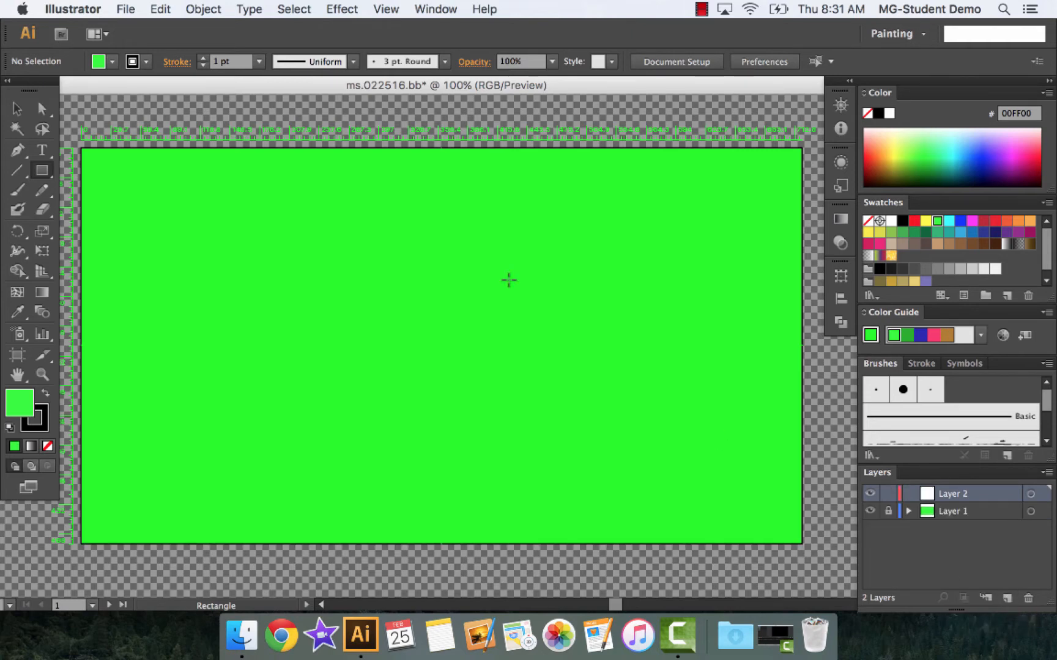
{"action": "left_click", "coordinate": [41, 109]}
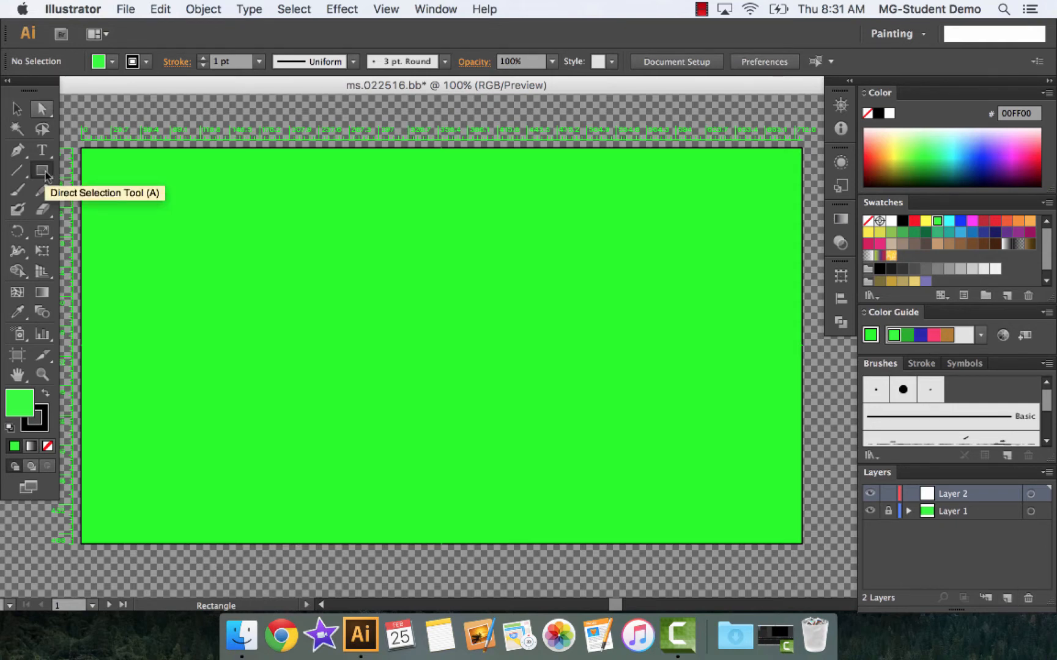
{"action": "left_click", "coordinate": [42, 171]}
{"action": "left_click", "coordinate": [978, 163]}
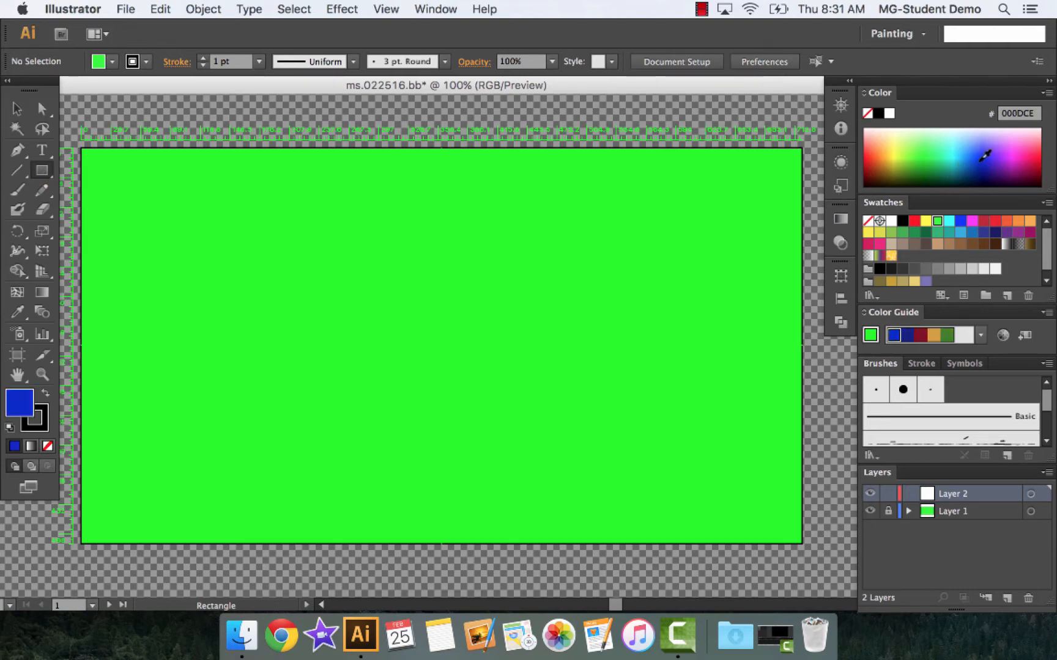
{"action": "left_click", "coordinate": [958, 221]}
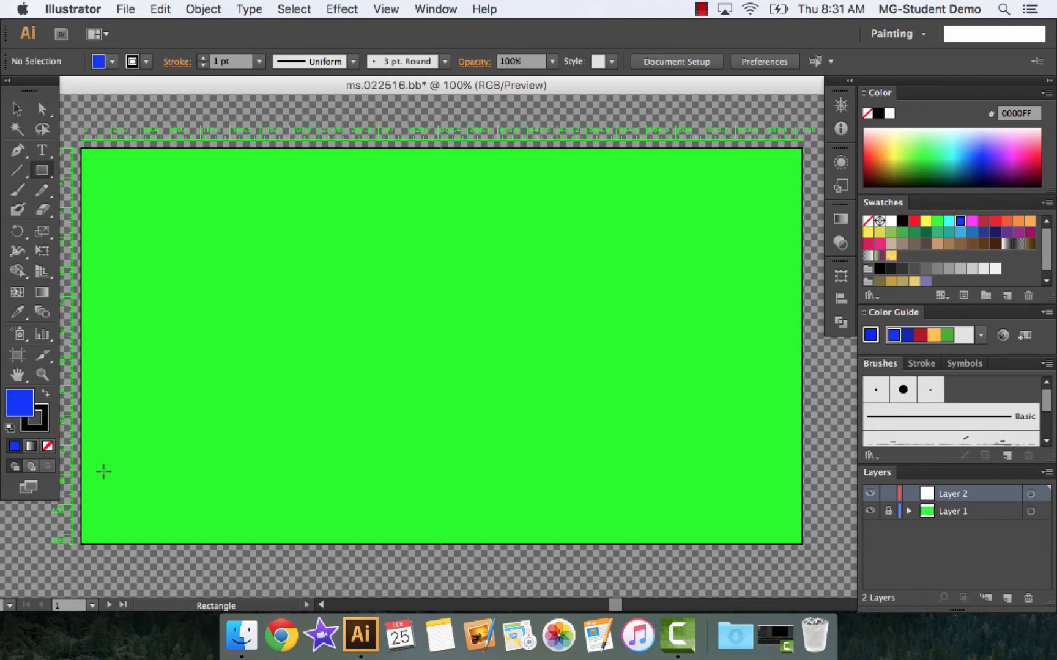
{"action": "left_click_drag", "start_coordinate": [92, 474], "coordinate": [790, 498]}
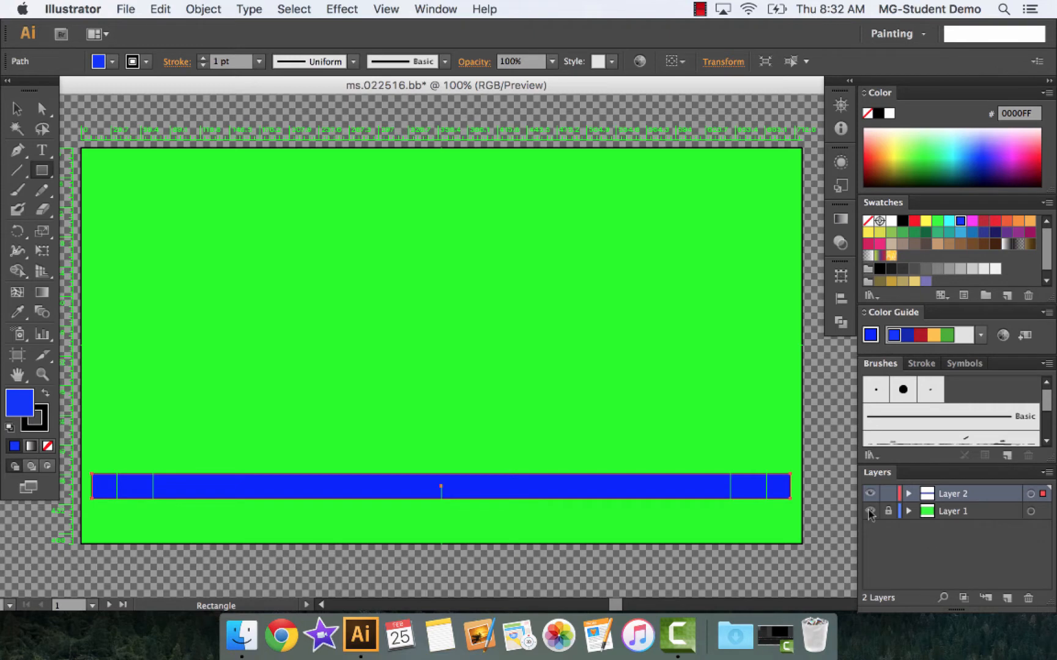
{"action": "left_click", "coordinate": [888, 493]}
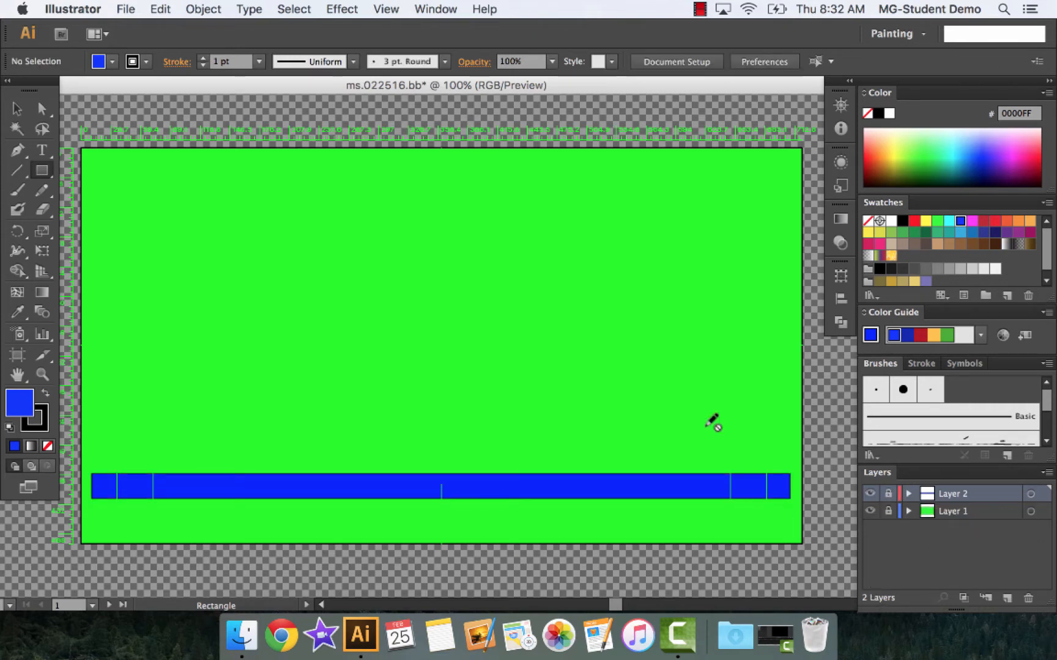
On a new layer above the blue bar, draw a small circle filled with red FF0000 in the artboard's upper-left corner
{"action": "left_click", "coordinate": [43, 173]}
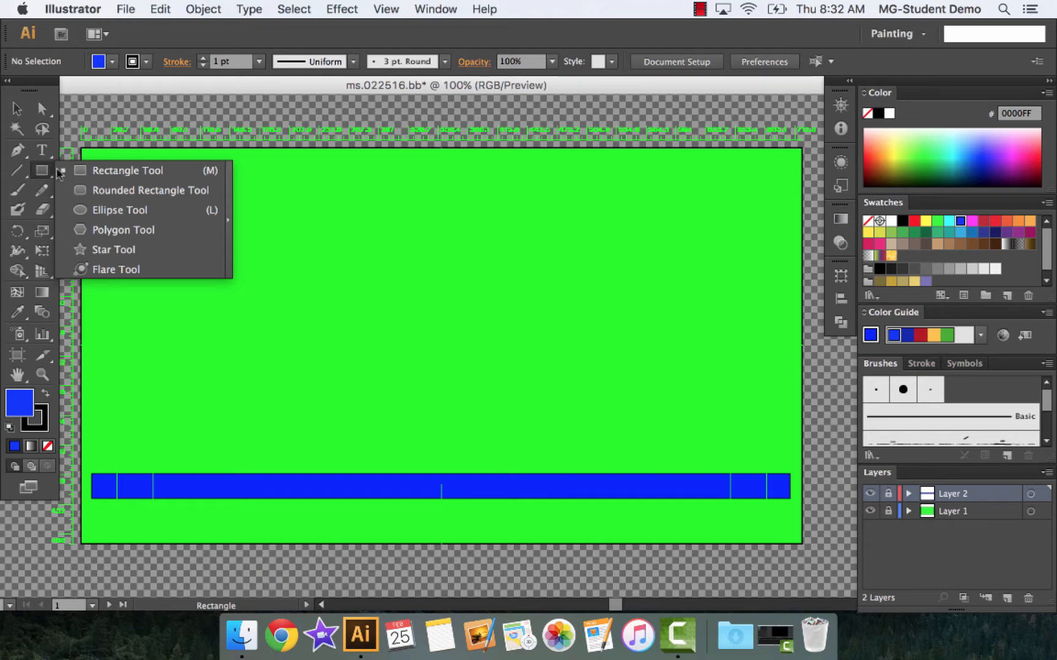
{"action": "left_click", "coordinate": [119, 210]}
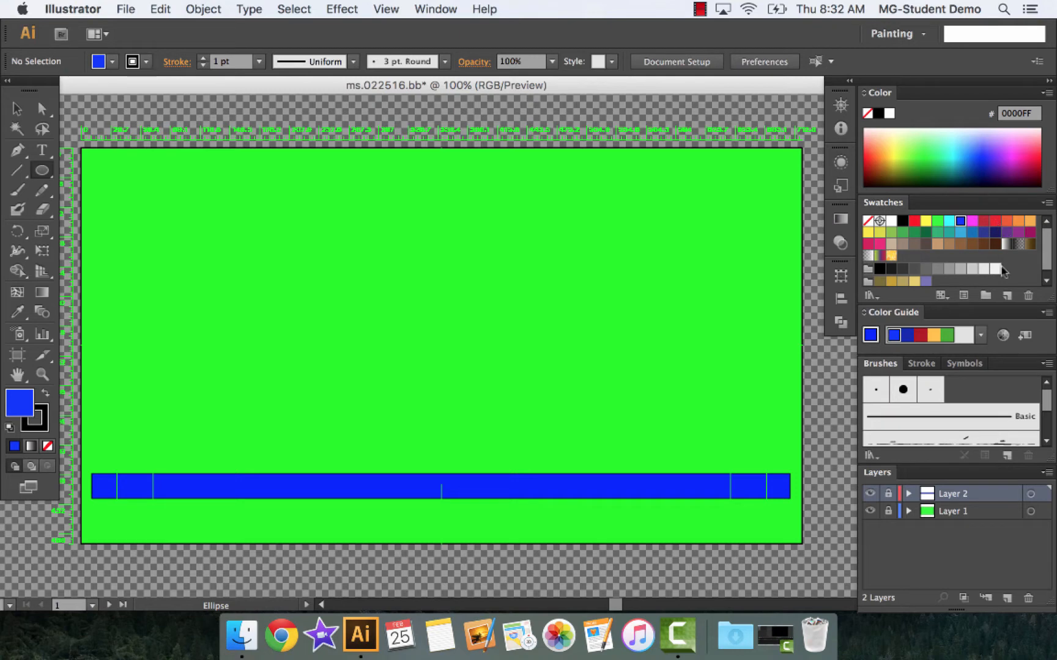
{"action": "left_click", "coordinate": [1006, 599]}
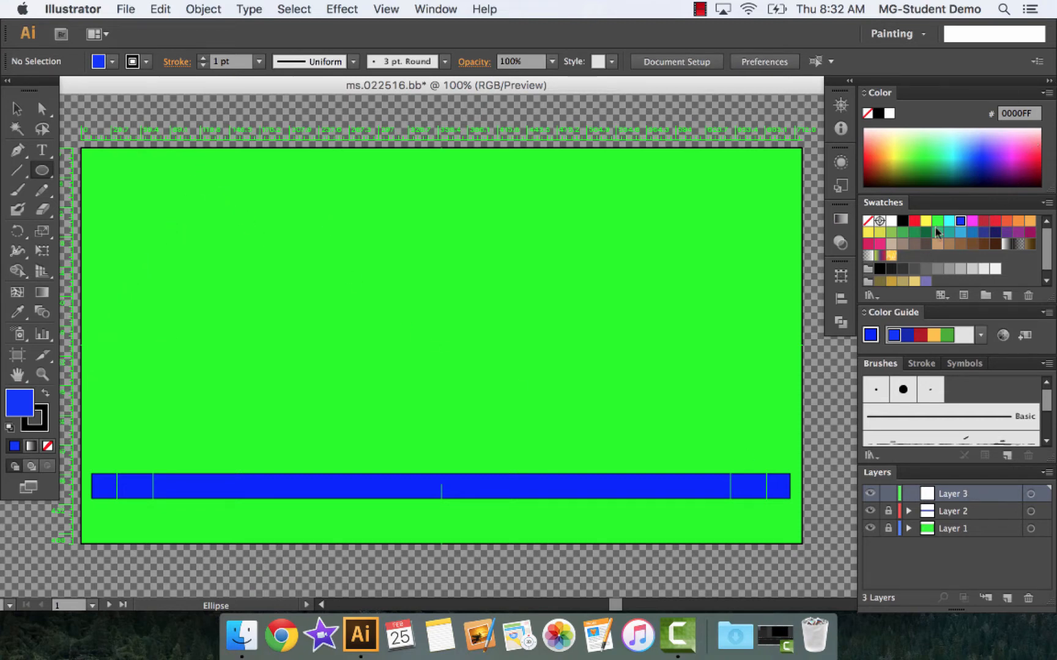
{"action": "left_click", "coordinate": [916, 221]}
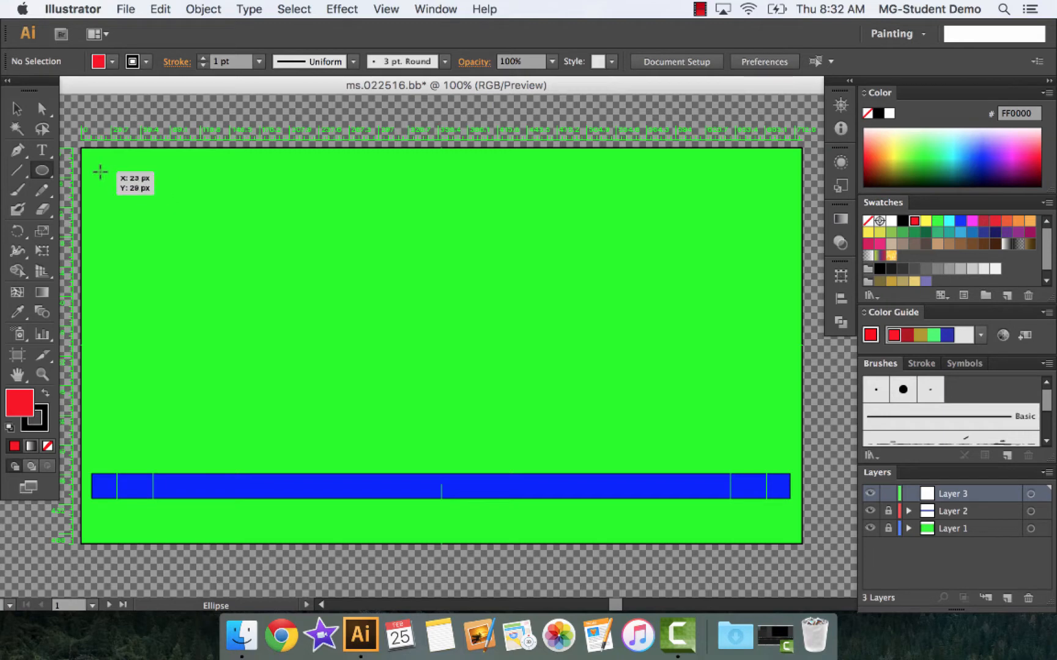
{"action": "left_click_drag", "start_coordinate": [106, 177], "coordinate": [152, 223]}
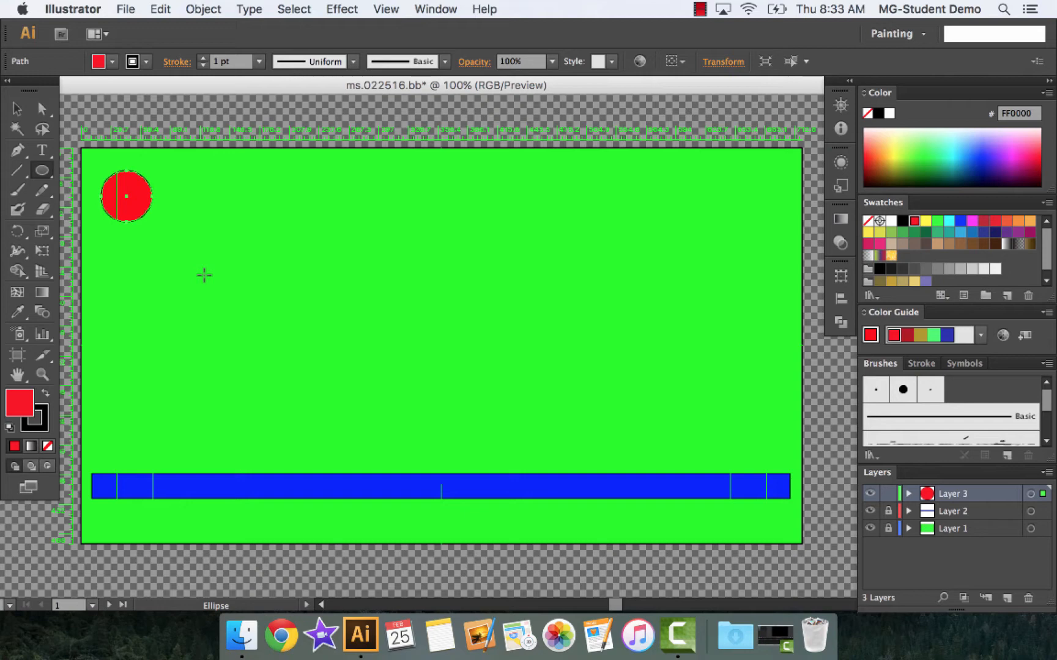
{"action": "left_click", "coordinate": [17, 112]}
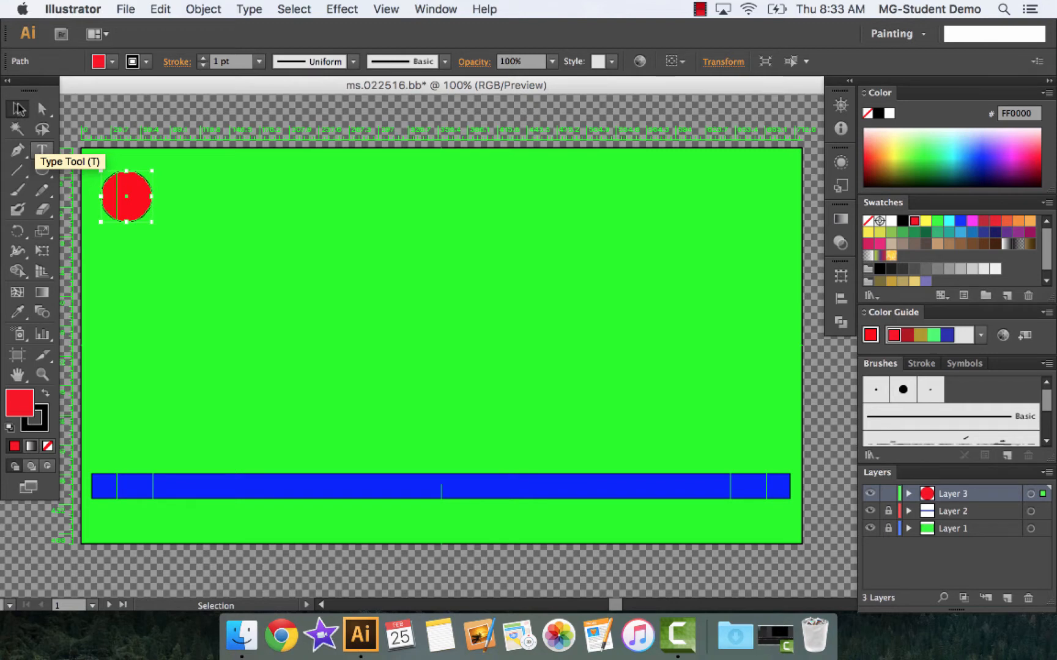
{"action": "key", "text": "t"}
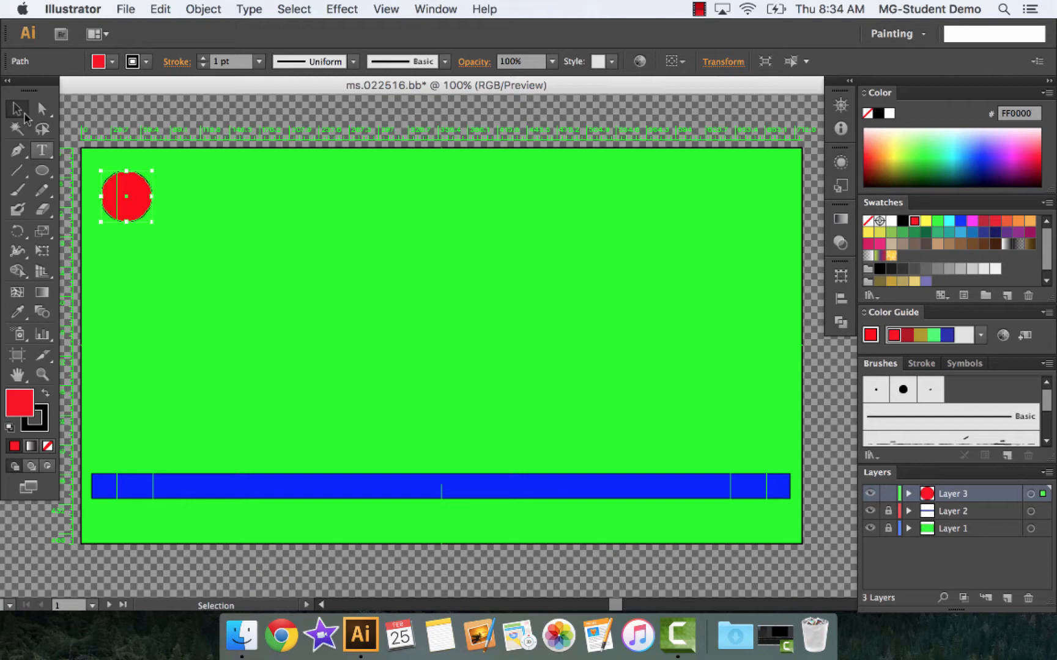
Try out small diagonal moves of the red ball and place it close to the artboard's upper-left corner
{"action": "left_click", "coordinate": [22, 111]}
{"action": "left_click_drag", "start_coordinate": [130, 194], "coordinate": [140, 201]}
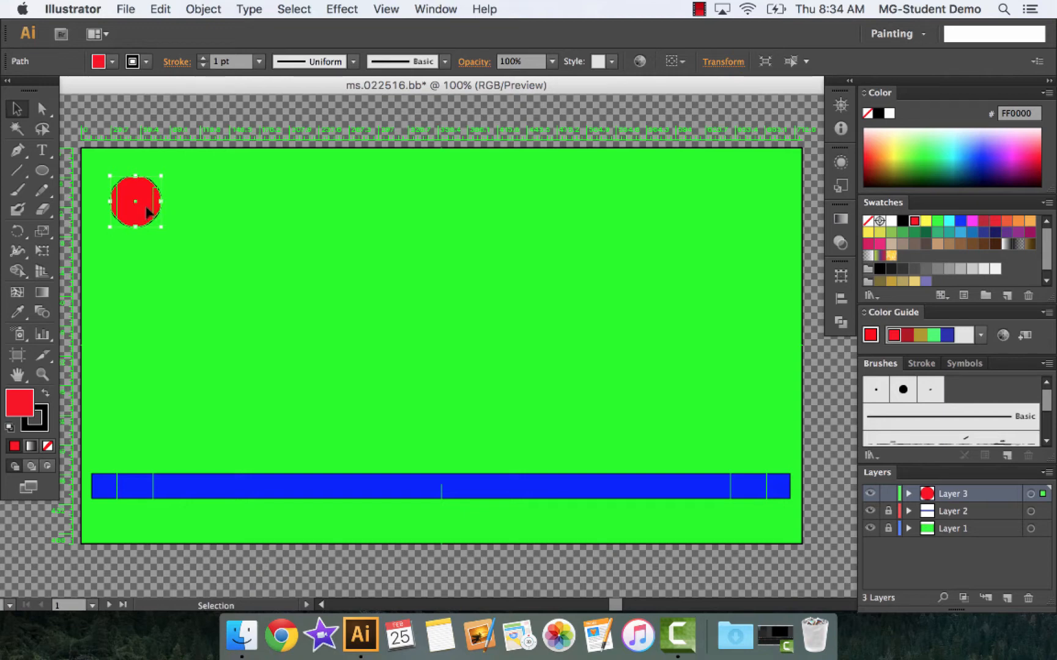
{"action": "mouse_move", "coordinate": [146, 207]}
{"action": "left_mouse_down"}
{"action": "mouse_move", "coordinate": [169, 207]}
{"action": "mouse_move", "coordinate": [161, 219]}
{"action": "left_mouse_up"}
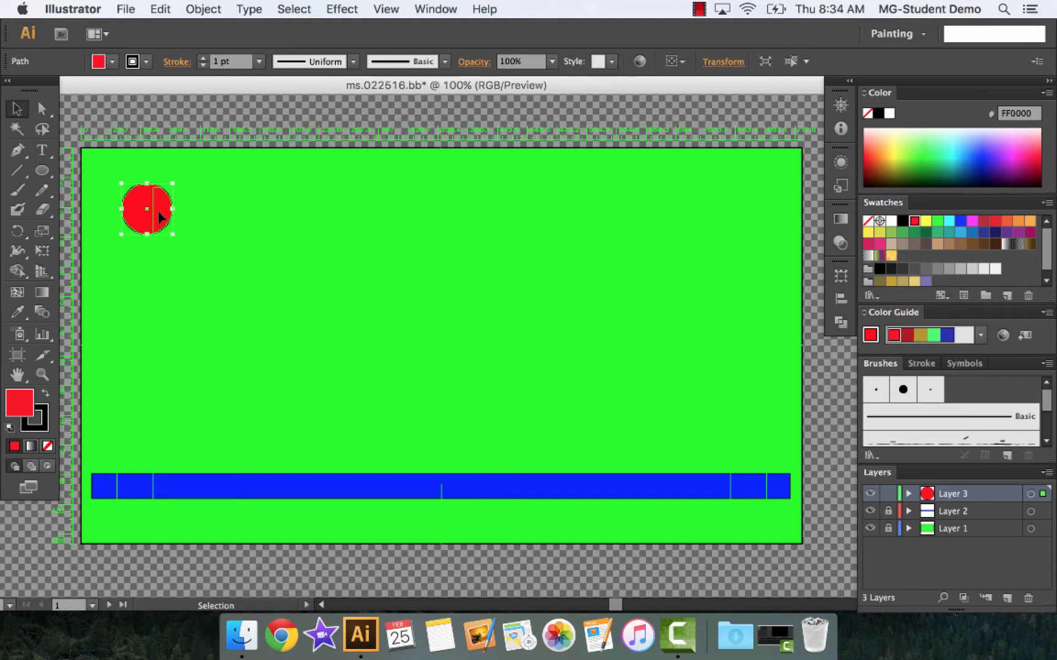
{"action": "left_click_drag", "start_coordinate": [159, 213], "coordinate": [169, 227]}
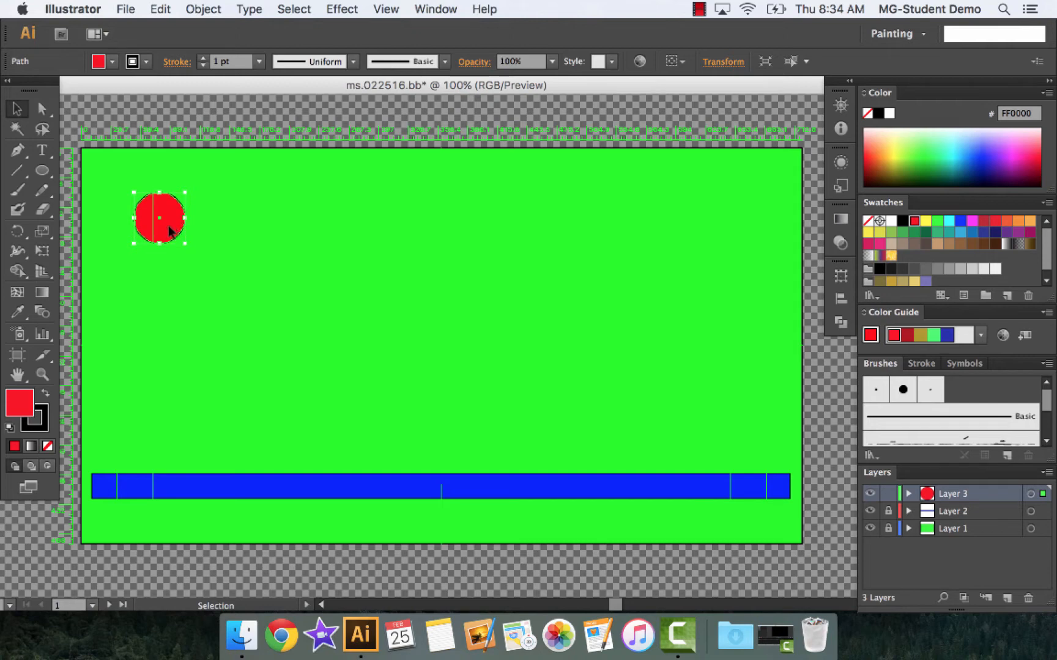
{"action": "left_click_drag", "start_coordinate": [171, 231], "coordinate": [123, 184]}
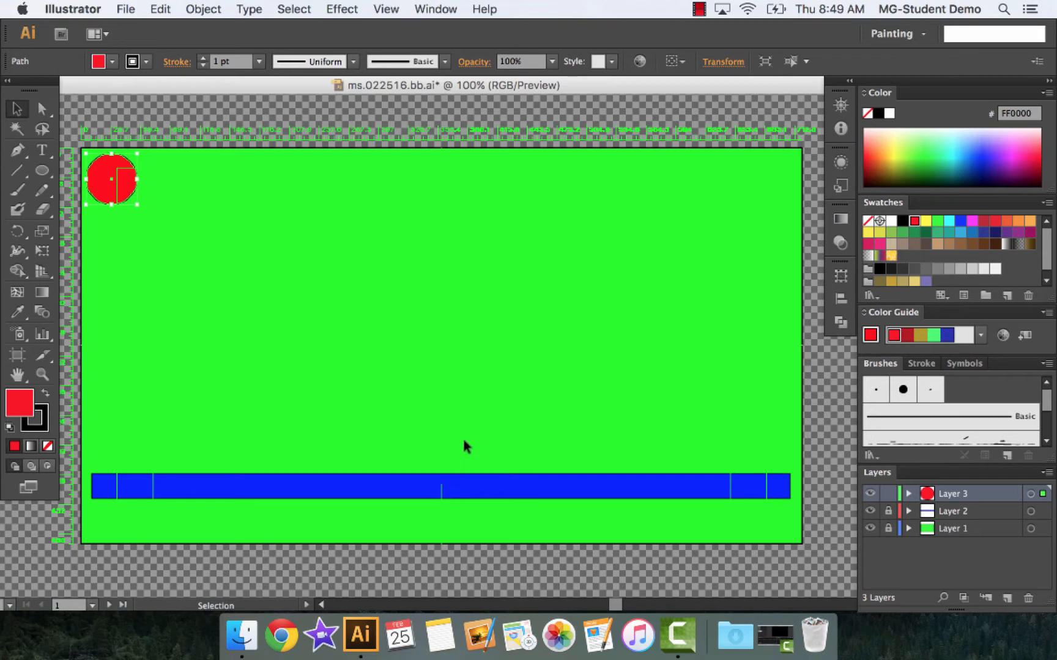
Save the document as ms.022516.bb.ai in the ms.021216.proj folder under Documents, accepting the Illustrator CS6 options
{"action": "left_click", "coordinate": [126, 10]}
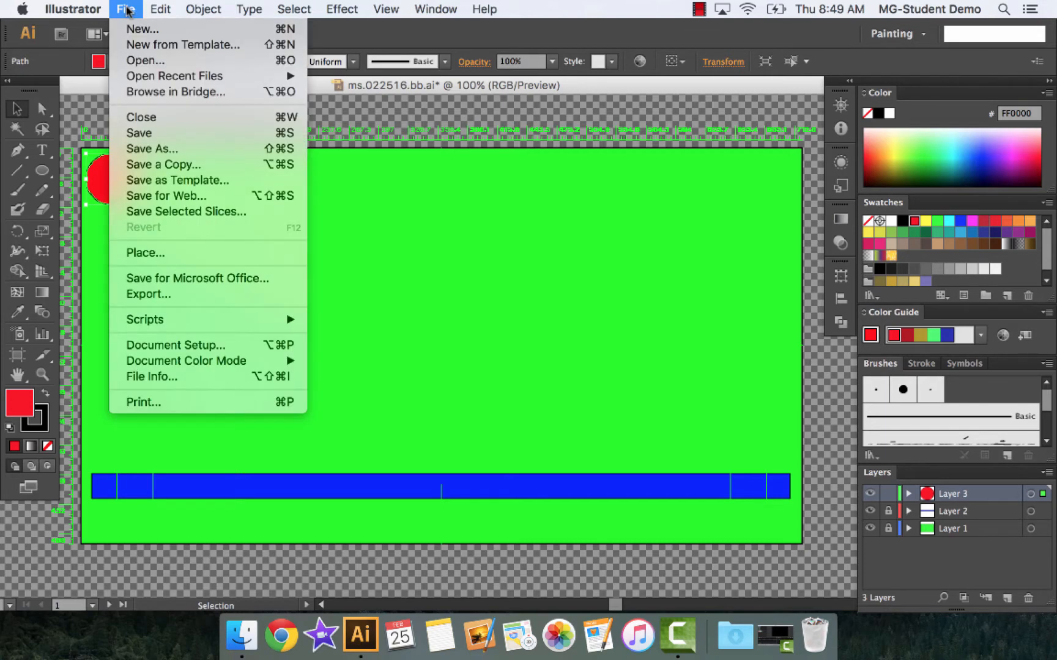
{"action": "left_click", "coordinate": [150, 149]}
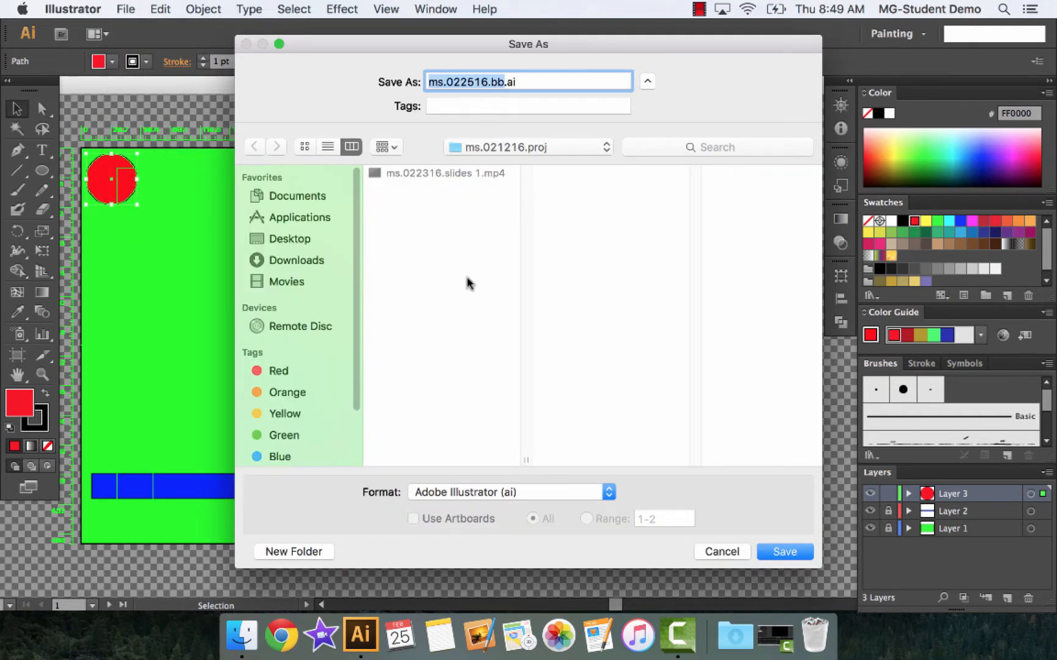
{"action": "left_click", "coordinate": [297, 195]}
{"action": "left_click", "coordinate": [437, 189]}
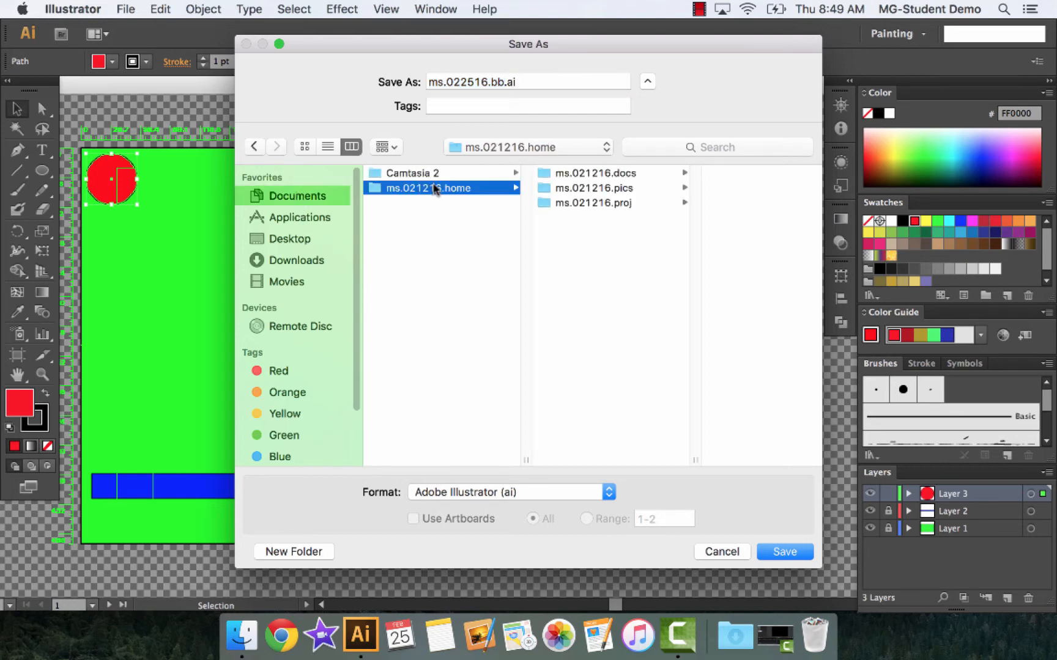
{"action": "left_click", "coordinate": [575, 203]}
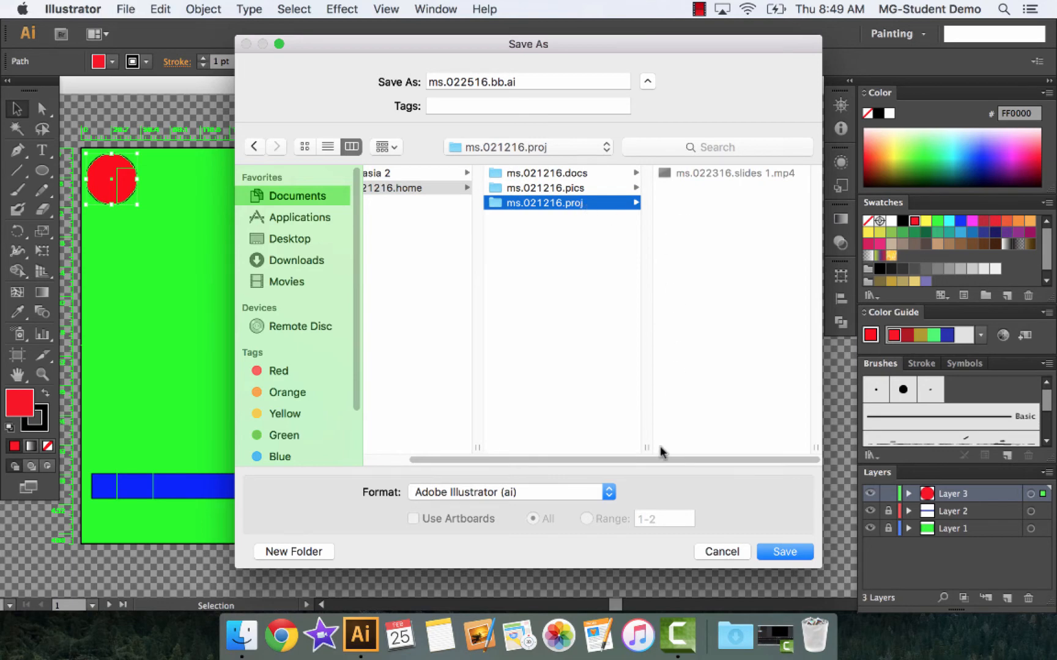
{"action": "left_click", "coordinate": [776, 552]}
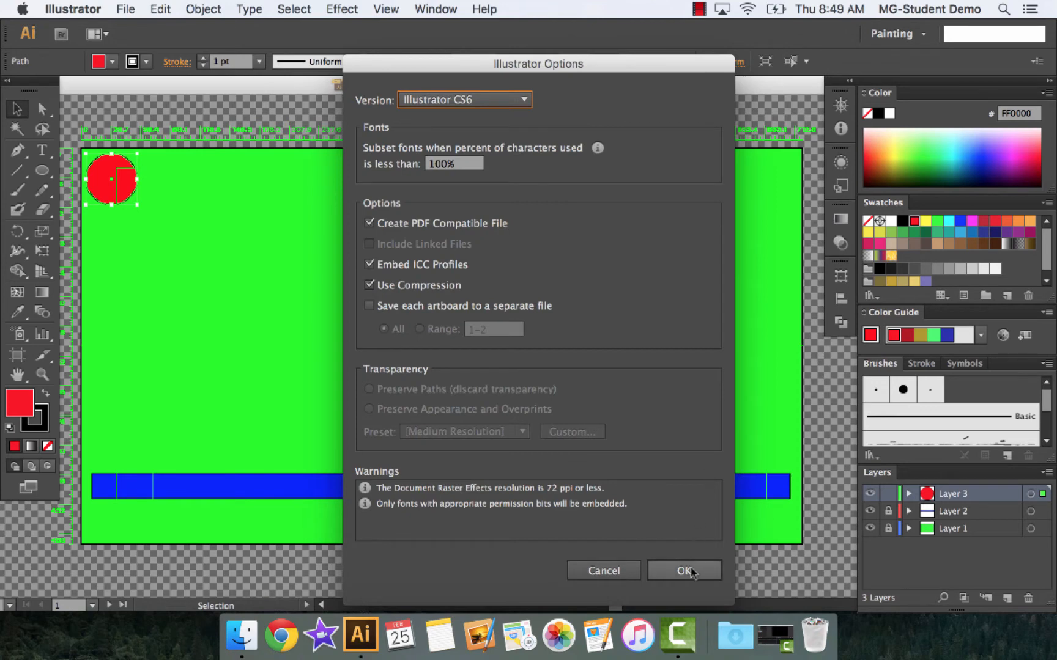
{"action": "left_click", "coordinate": [685, 570]}
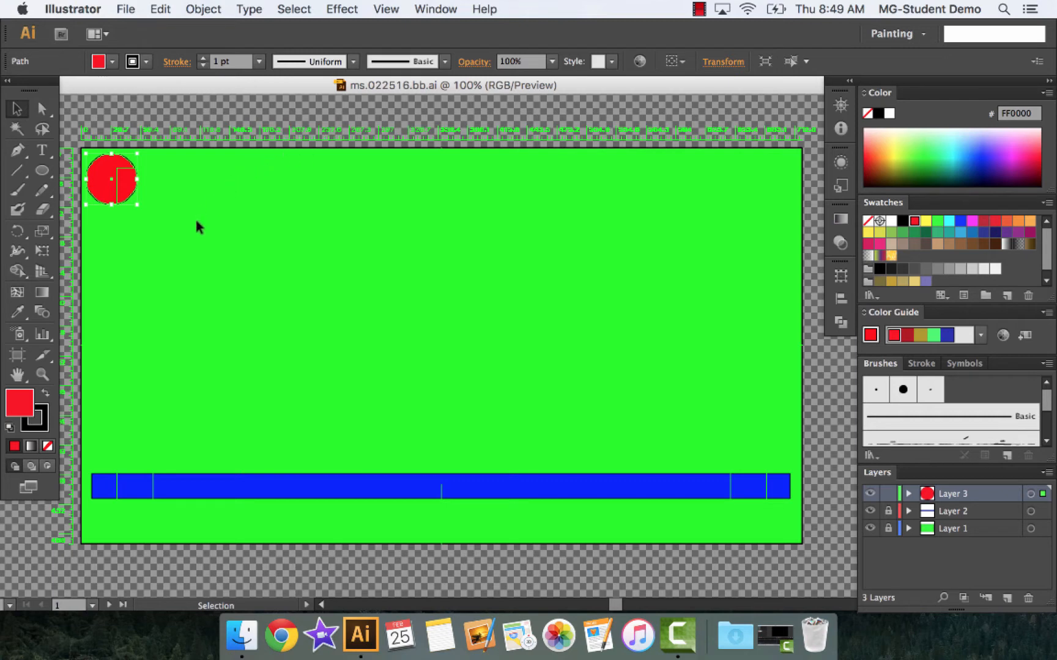
Start a PNG export and create a new folder named ms.022516.bbpics inside ms.021216.proj
{"action": "left_click", "coordinate": [126, 9]}
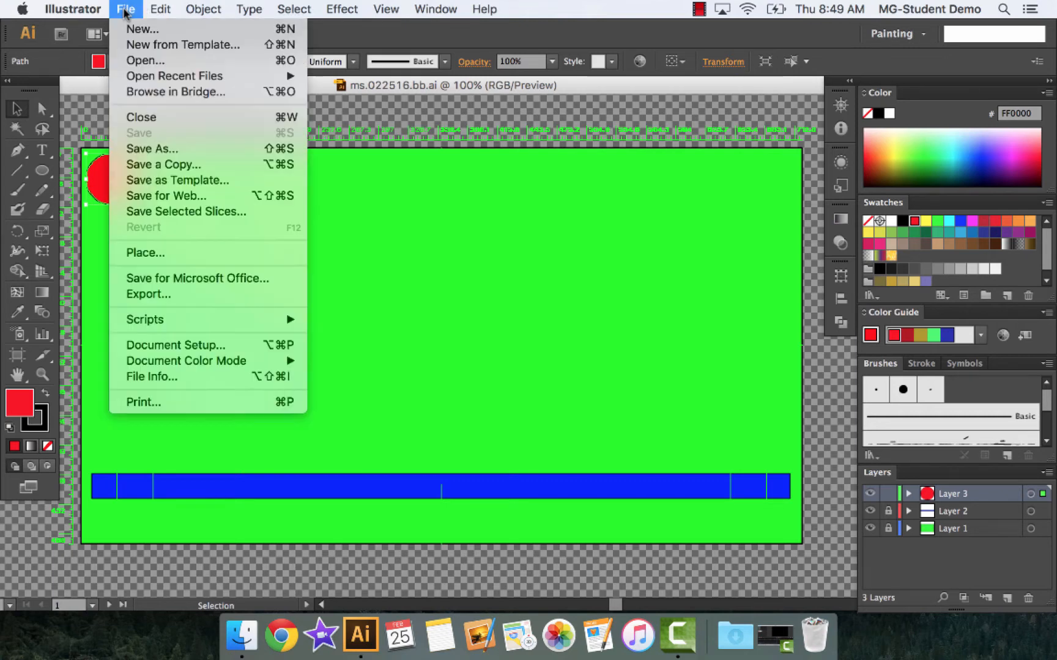
{"action": "left_click", "coordinate": [181, 294]}
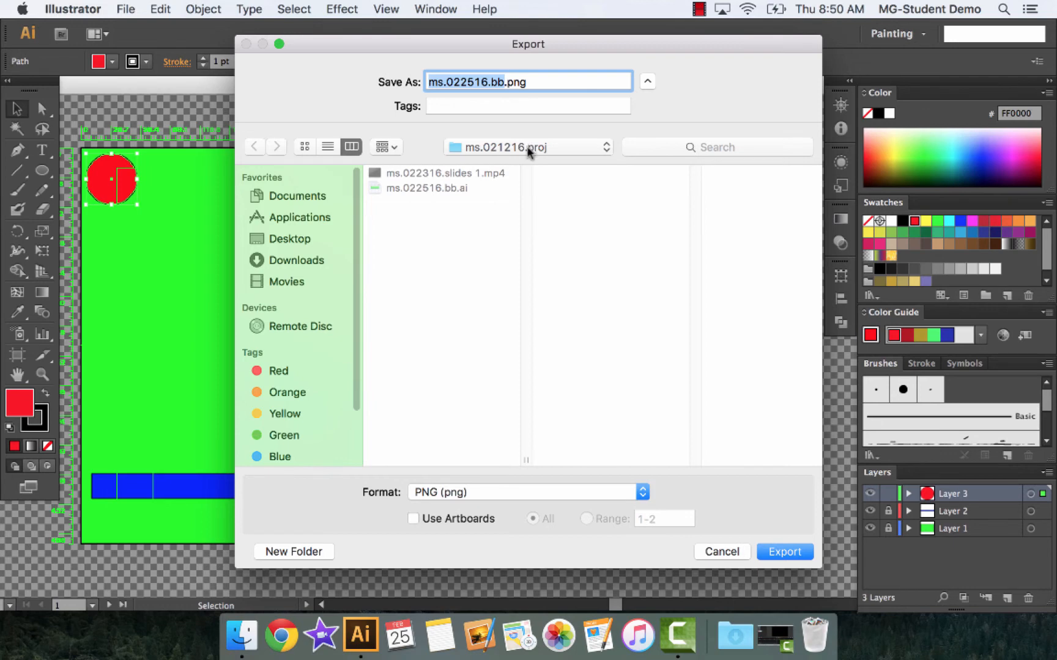
{"action": "left_click", "coordinate": [294, 551]}
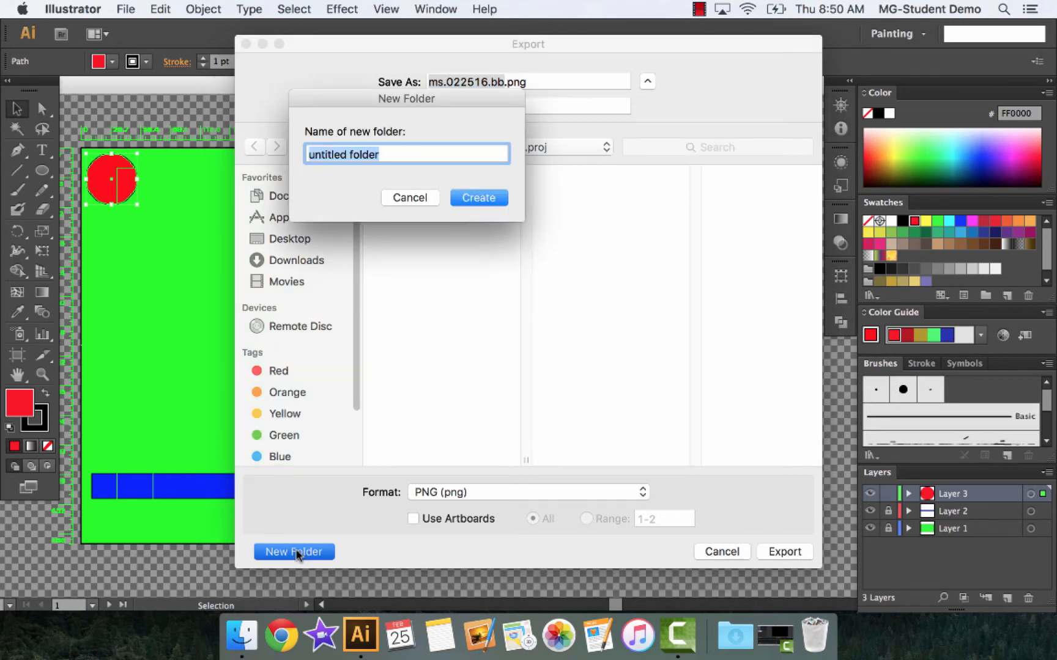
{"action": "type", "text": "ms"}
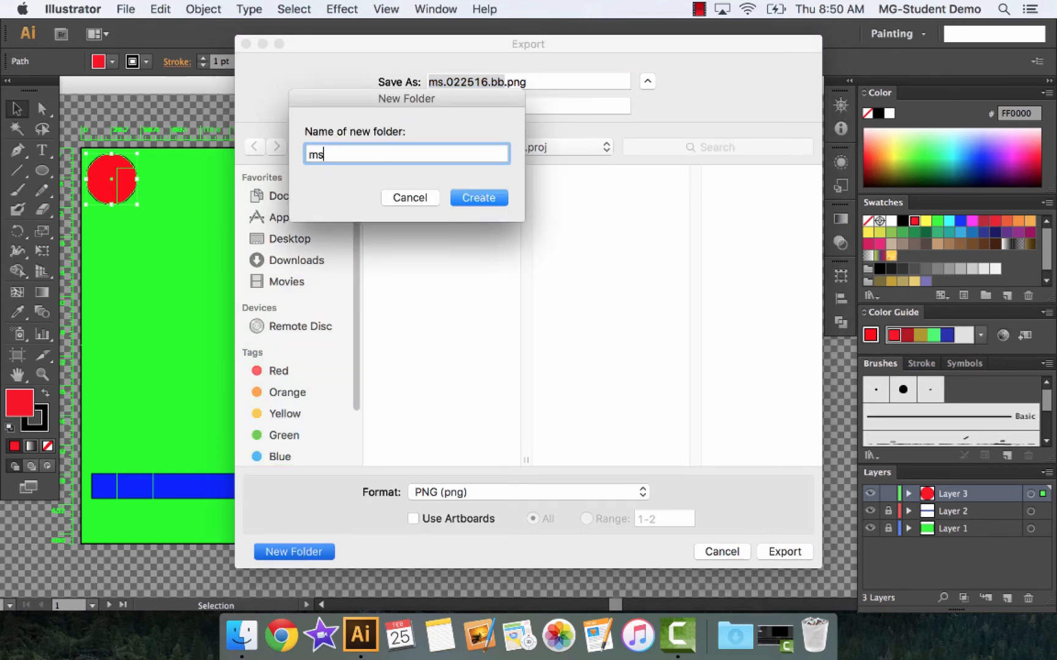
{"action": "type", "text": ".022516.bbpics"}
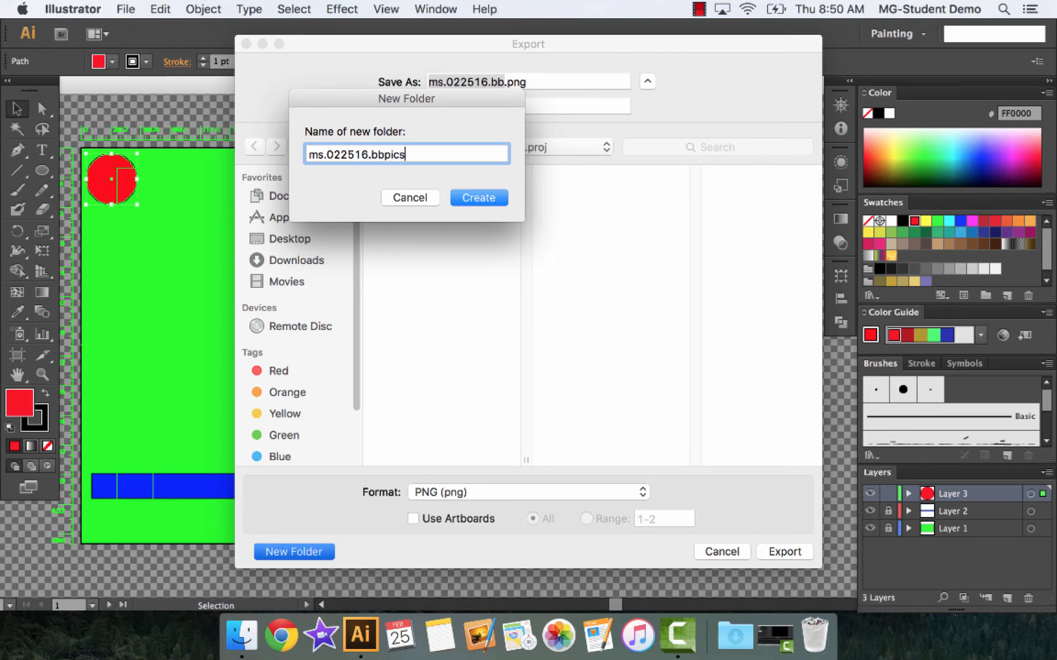
{"action": "left_click", "coordinate": [478, 197]}
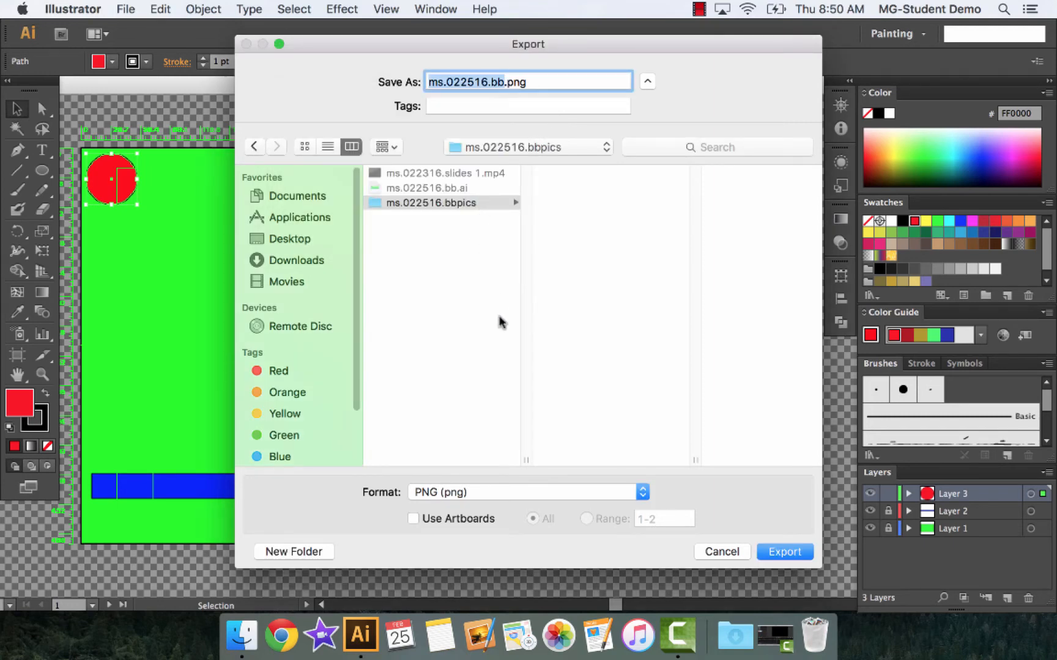
Export the first frame as ms.022516.bb01.png into the ms.022516.bbpics folder at Screen (72 ppi) resolution
{"action": "left_click", "coordinate": [426, 204]}
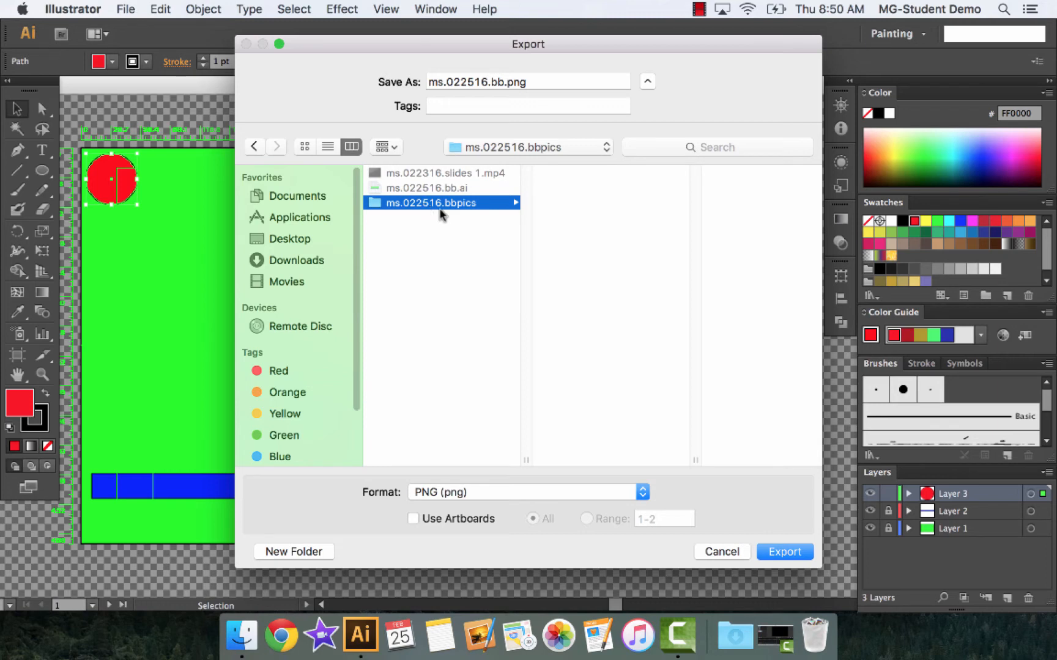
{"action": "left_click", "coordinate": [503, 81]}
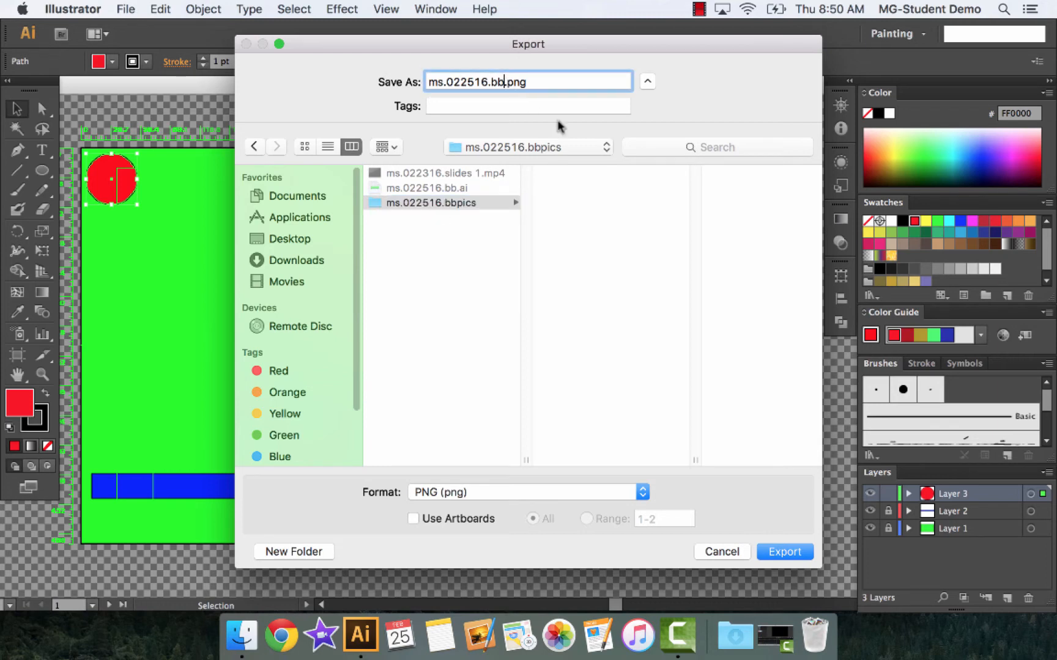
{"action": "type", "text": "01"}
{"action": "left_click", "coordinate": [776, 552]}
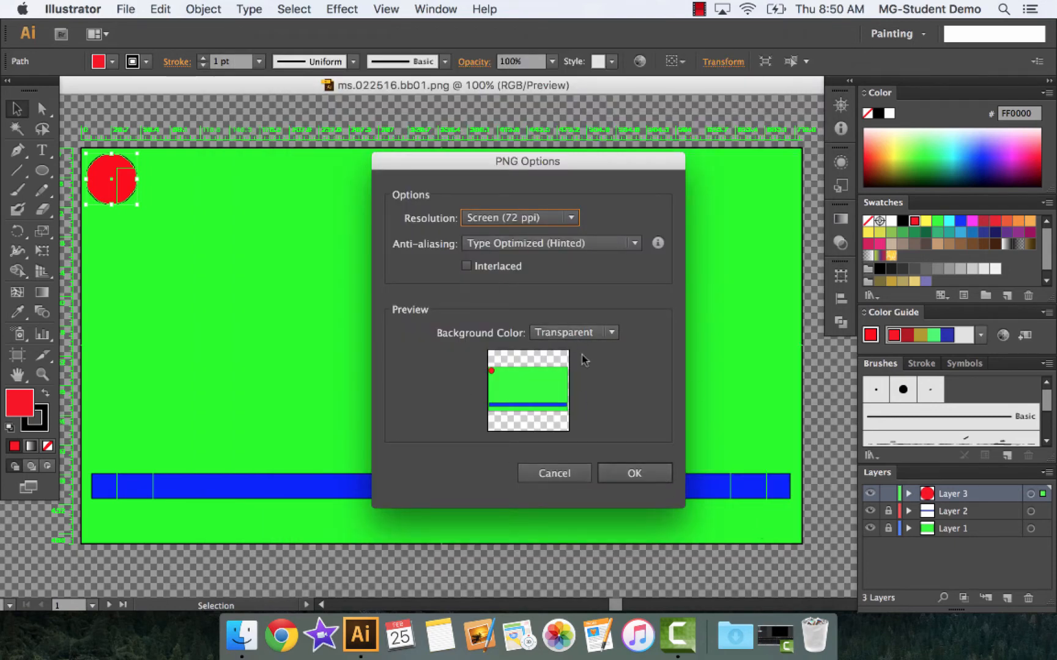
{"action": "left_click", "coordinate": [633, 475]}
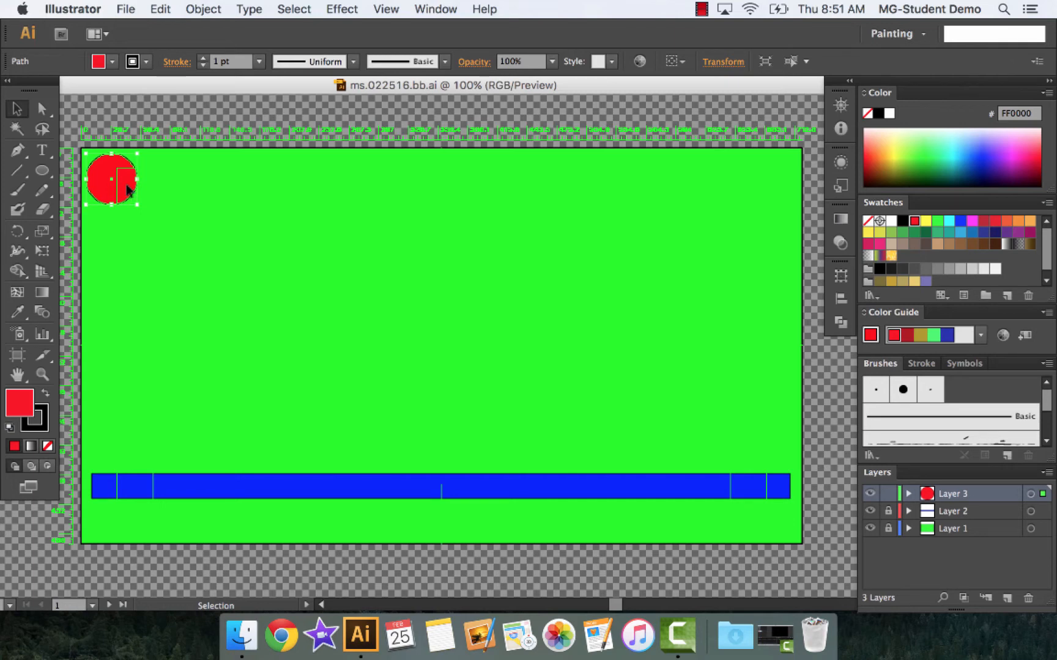
Move the red ball slightly down and right and export the frame as ms.022516.bb02.png into ms.022516.bbpics
{"action": "left_click_drag", "start_coordinate": [127, 185], "coordinate": [136, 192]}
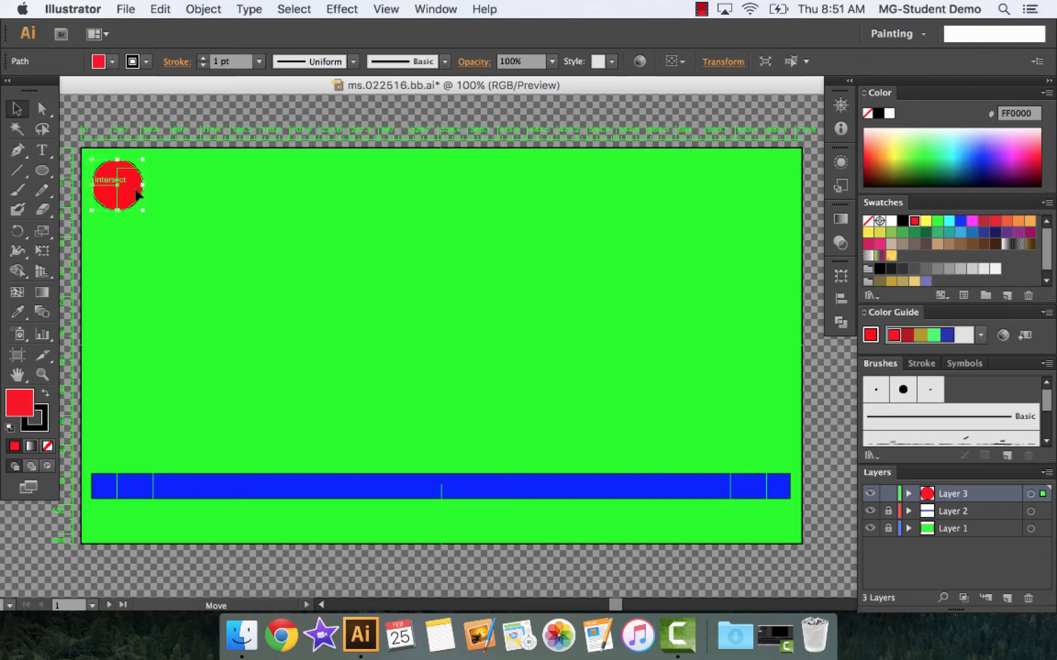
{"action": "left_click", "coordinate": [130, 7]}
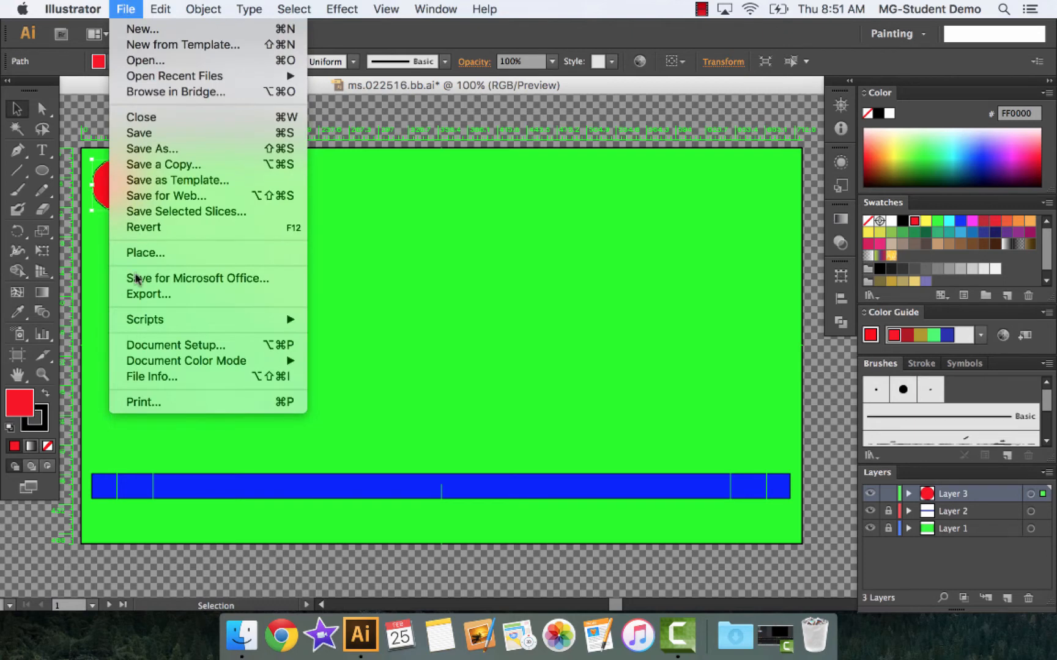
{"action": "left_click", "coordinate": [140, 293]}
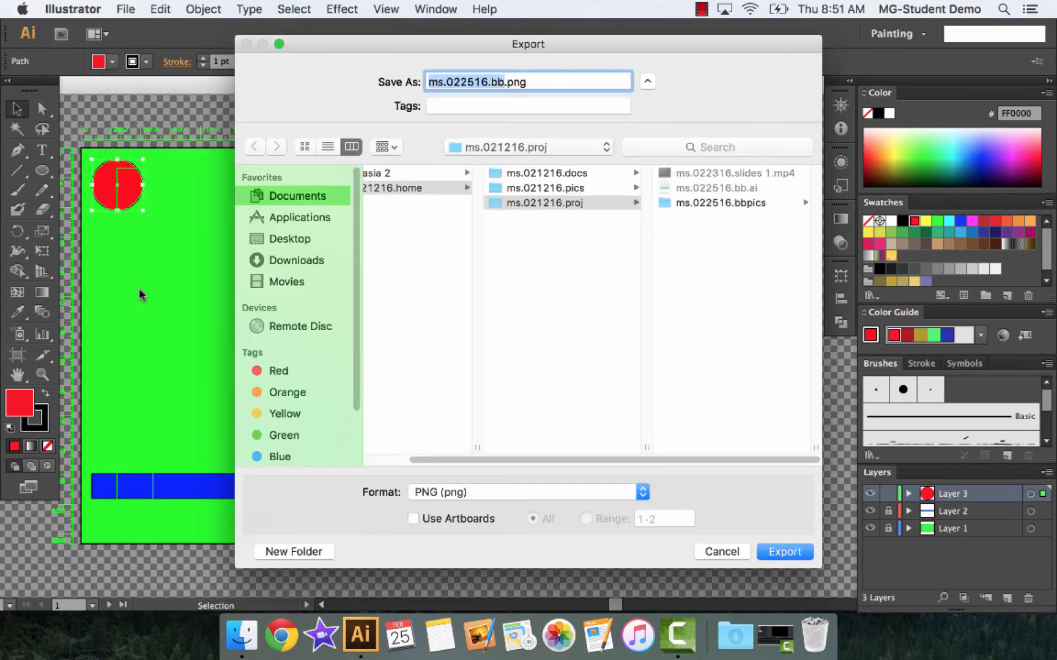
{"action": "left_click", "coordinate": [724, 199]}
{"action": "left_click", "coordinate": [723, 201]}
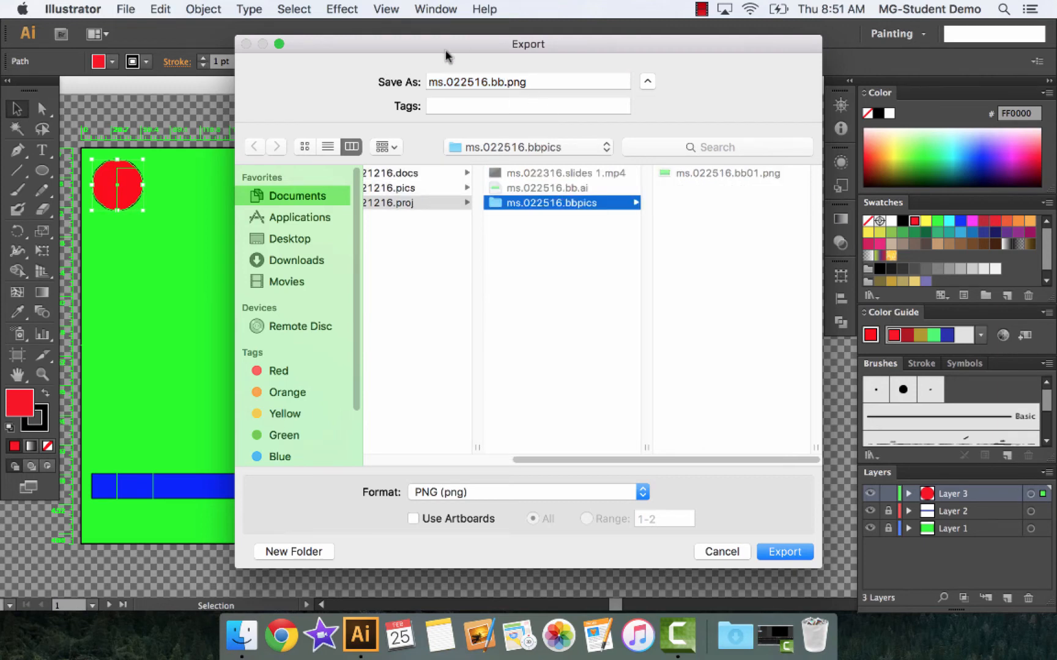
{"action": "left_click", "coordinate": [503, 81]}
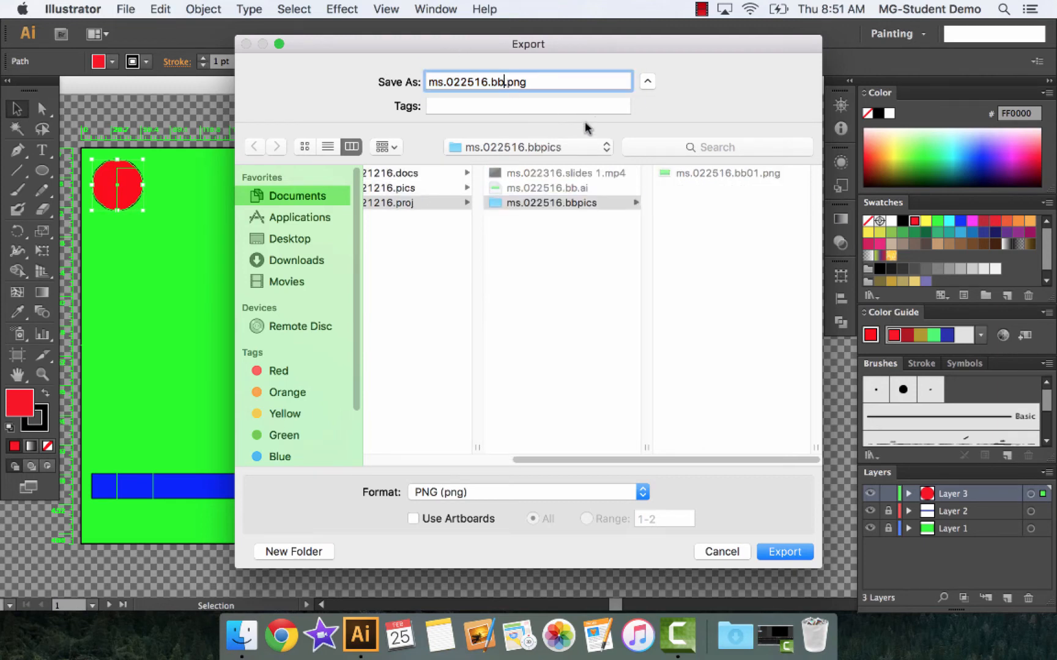
{"action": "type", "text": "02"}
{"action": "left_click", "coordinate": [786, 552]}
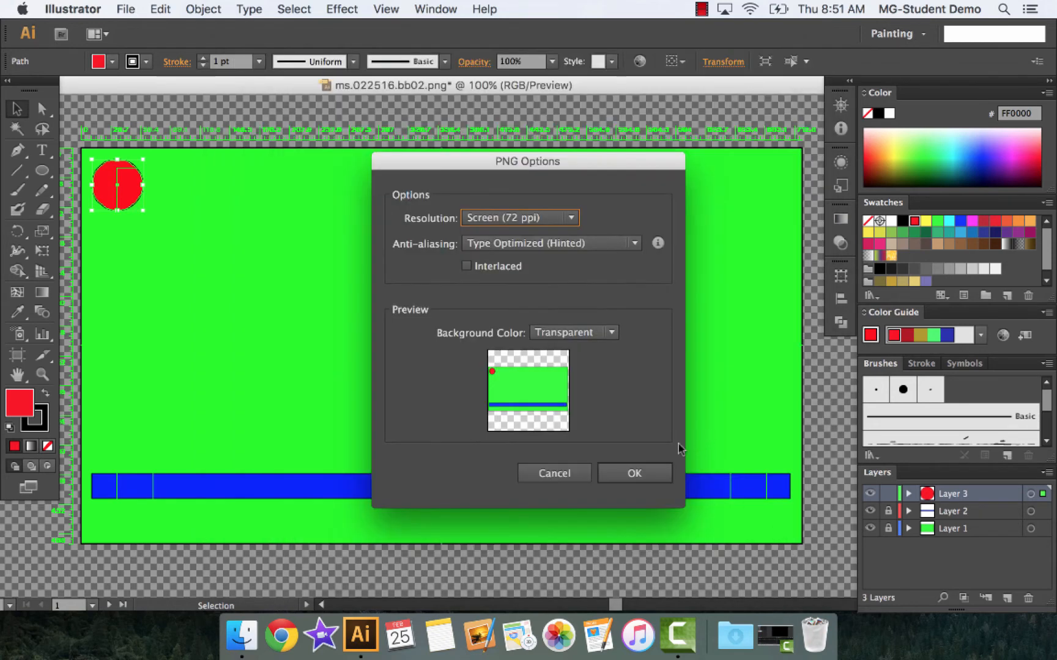
{"action": "left_click", "coordinate": [649, 476]}
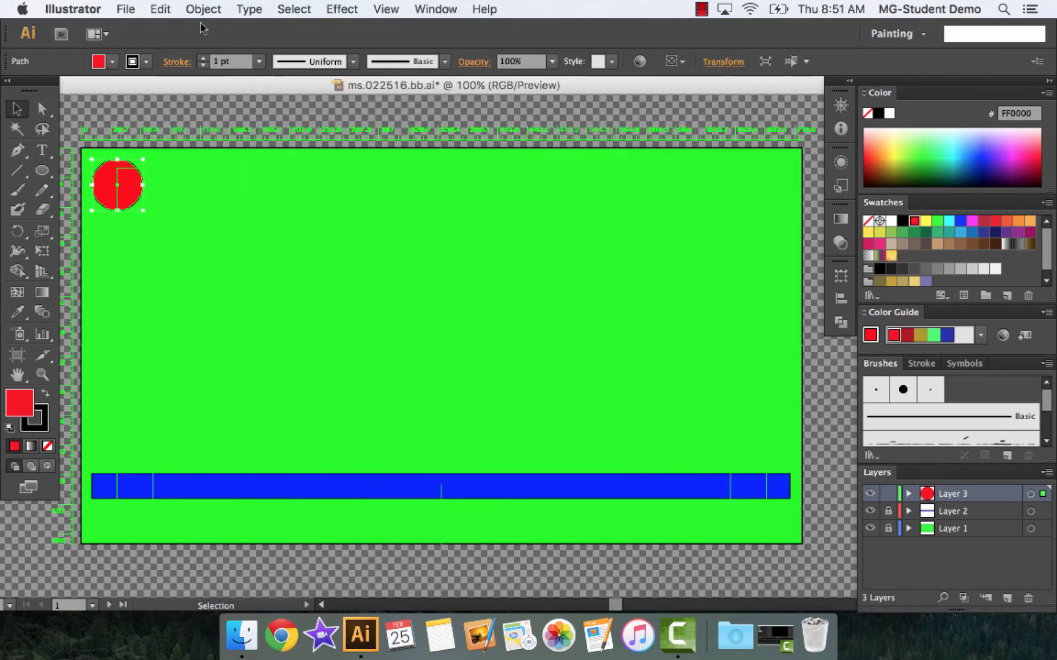
Nudge the red ball a little further down and right and export the frame as ms.022516.bb03.png into ms.022516.bbpics
{"action": "left_click_drag", "start_coordinate": [126, 189], "coordinate": [133, 197]}
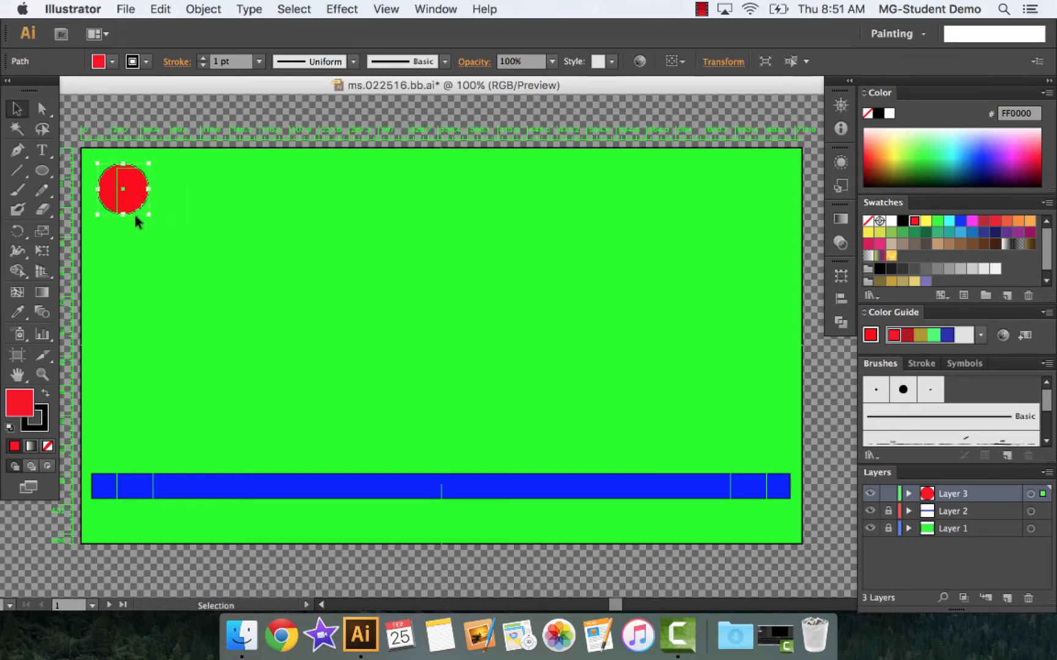
{"action": "left_click", "coordinate": [129, 9]}
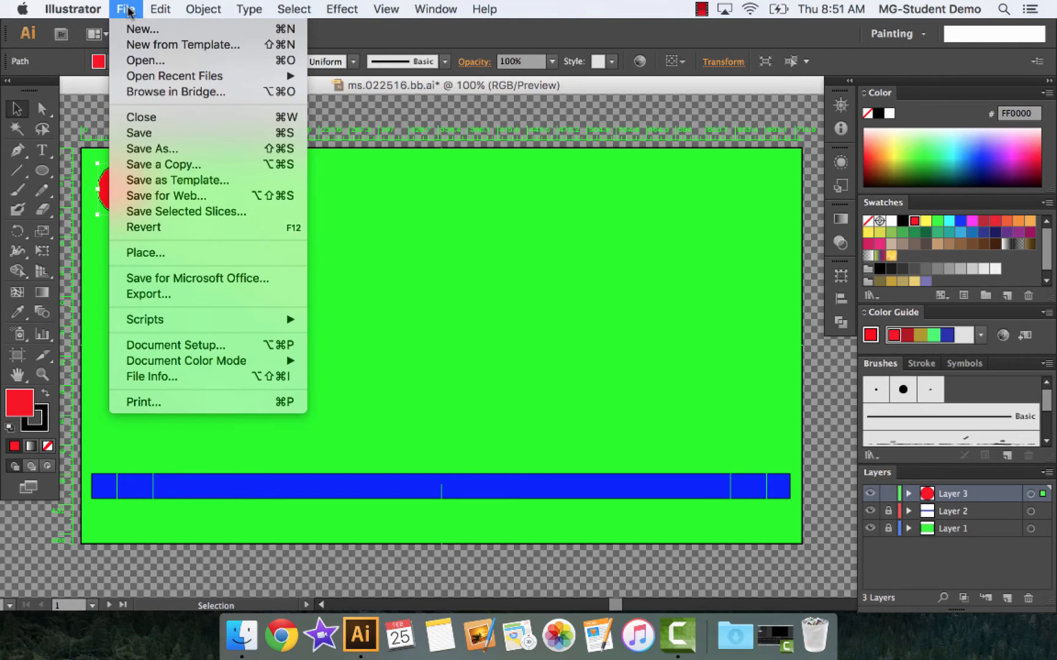
{"action": "left_click", "coordinate": [156, 295]}
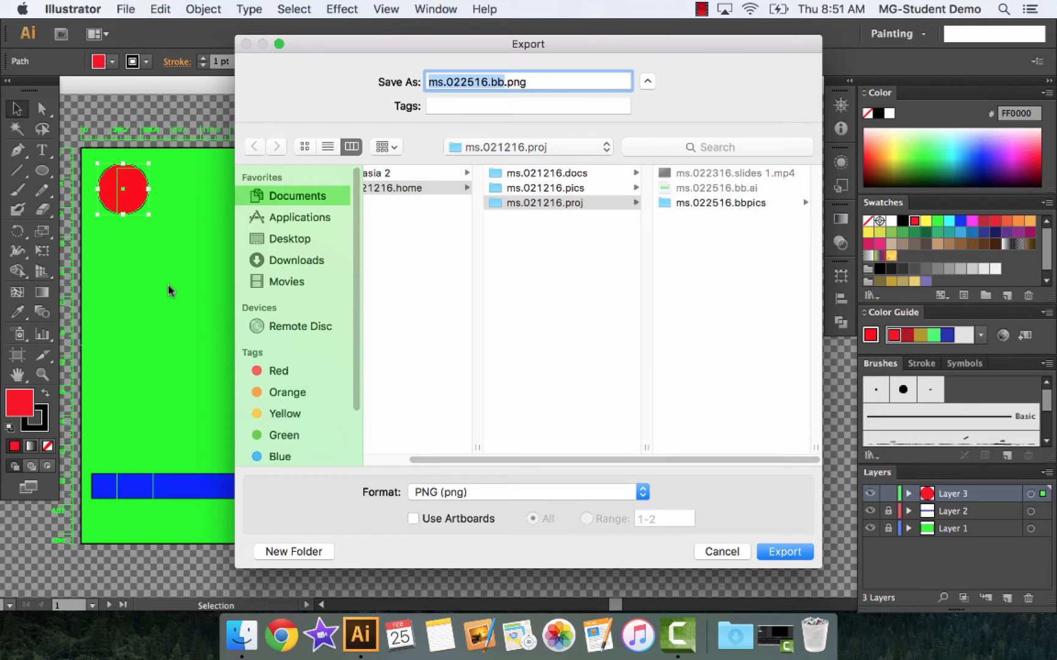
{"action": "left_click", "coordinate": [725, 202]}
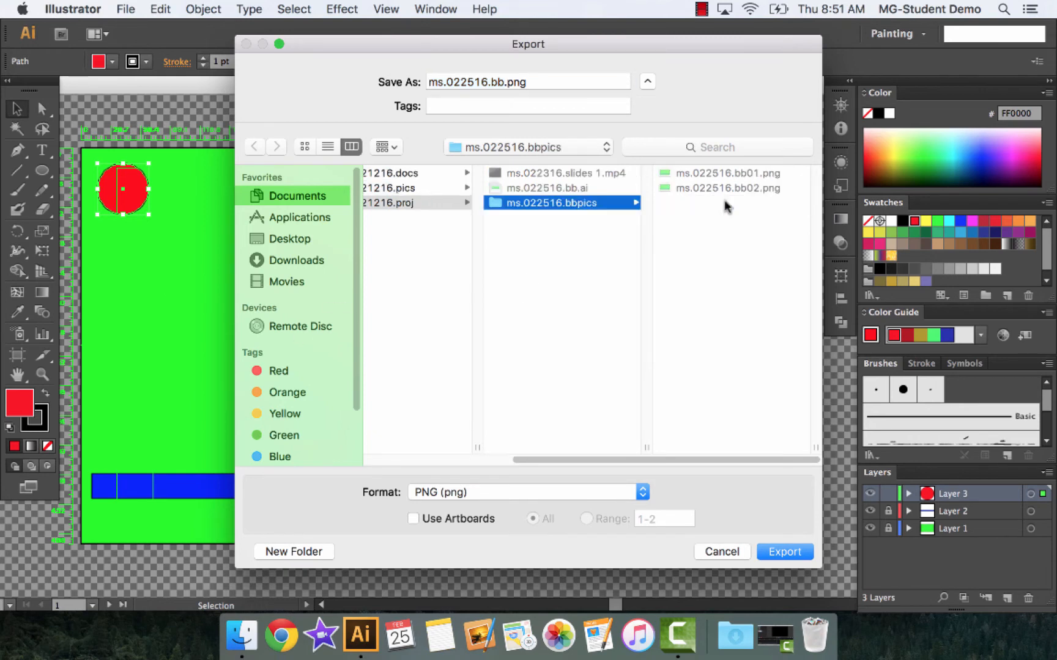
{"action": "left_click", "coordinate": [503, 81]}
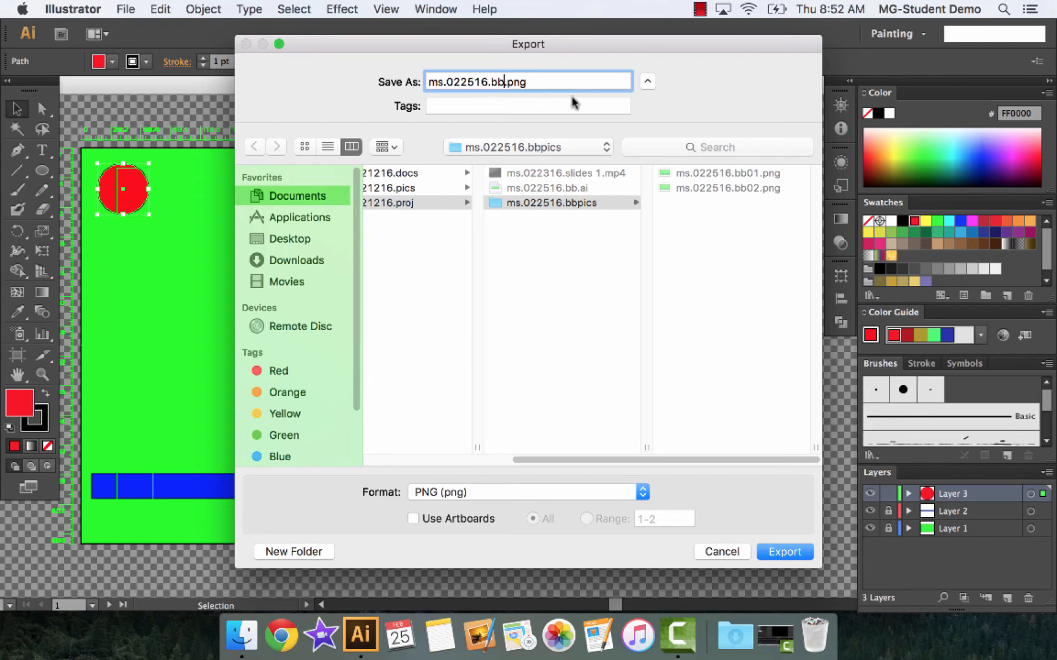
{"action": "type", "text": "03"}
{"action": "key", "text": "Return"}
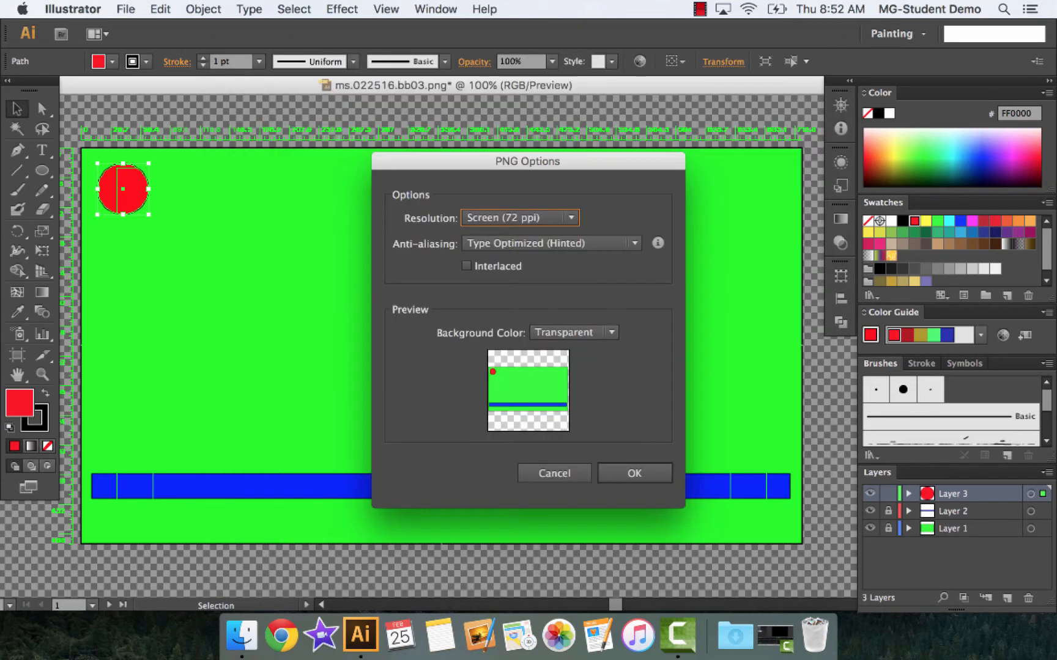
{"action": "key", "text": "Return"}
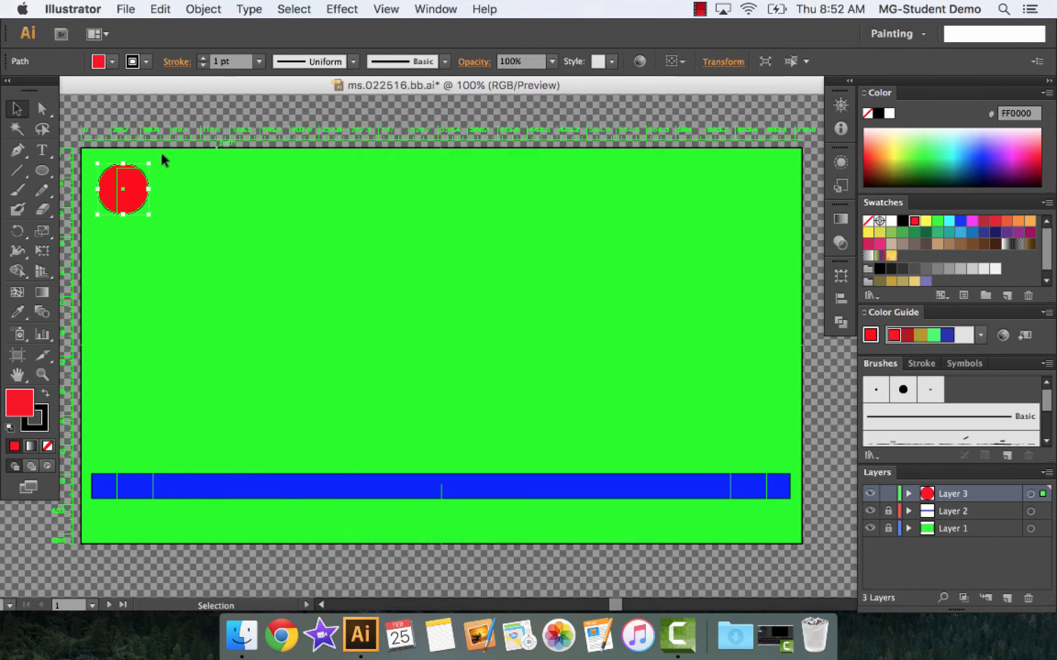
Shift the red ball slightly down and right and export the frame as ms.022516.bb04.png into ms.022516.bbpics at Screen (72 ppi)
{"action": "left_click_drag", "start_coordinate": [143, 195], "coordinate": [148, 201]}
{"action": "left_click", "coordinate": [125, 9]}
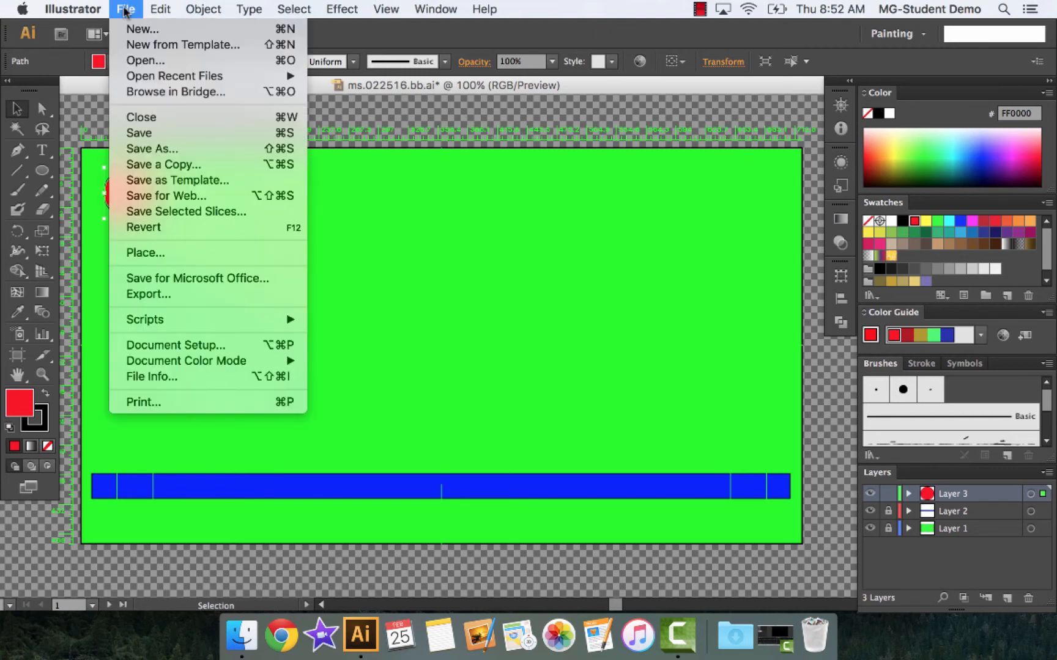
{"action": "left_click", "coordinate": [162, 294]}
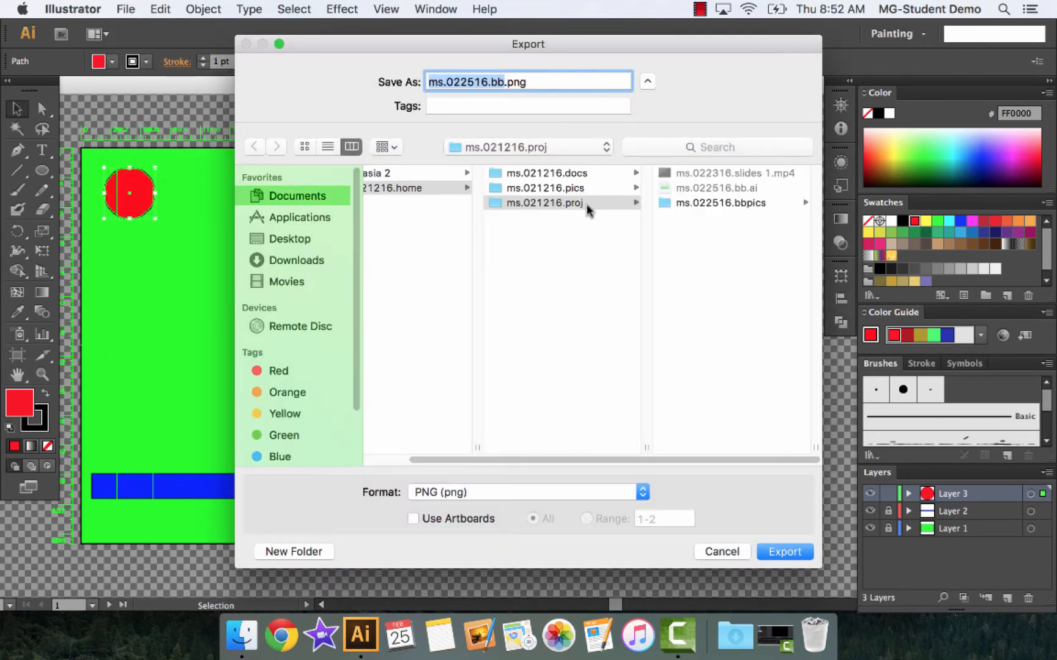
{"action": "left_click", "coordinate": [732, 205]}
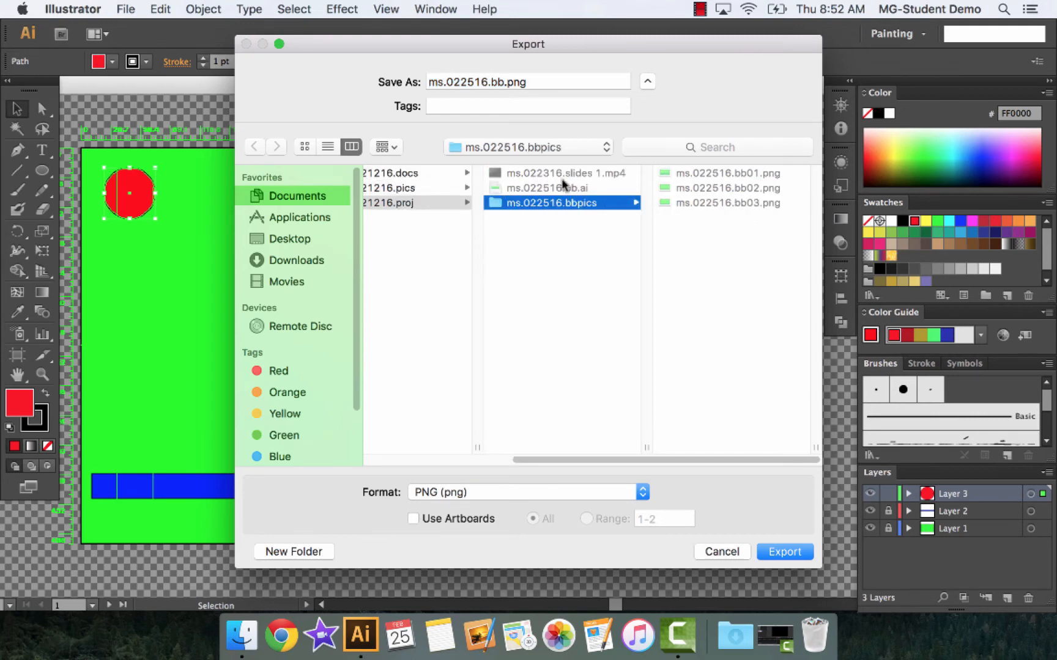
{"action": "left_click", "coordinate": [506, 82]}
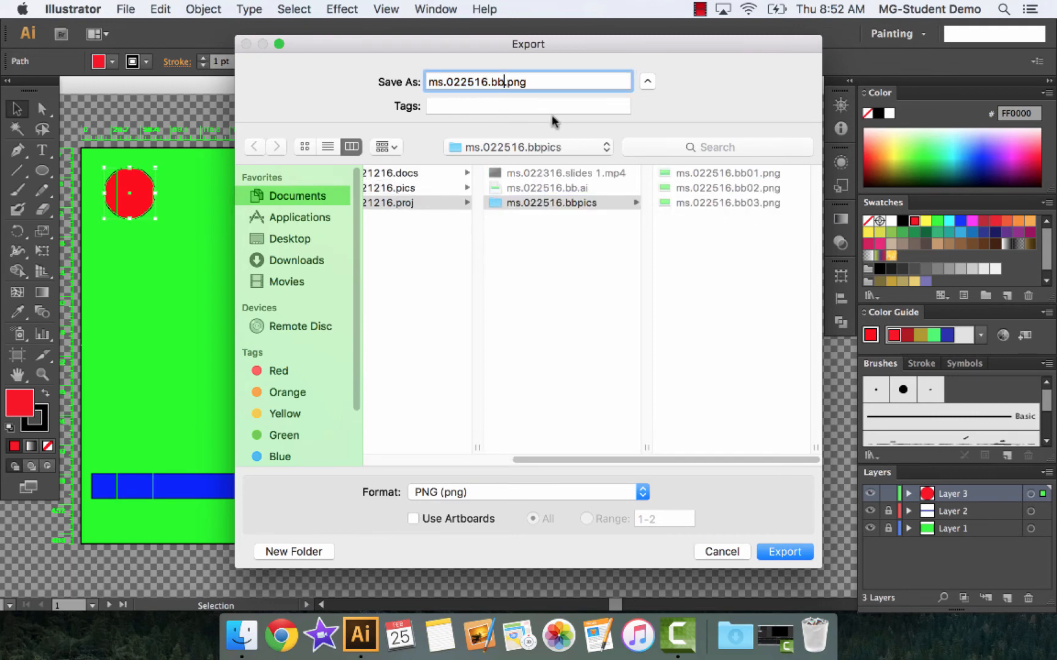
{"action": "type", "text": "04"}
{"action": "left_click", "coordinate": [781, 552]}
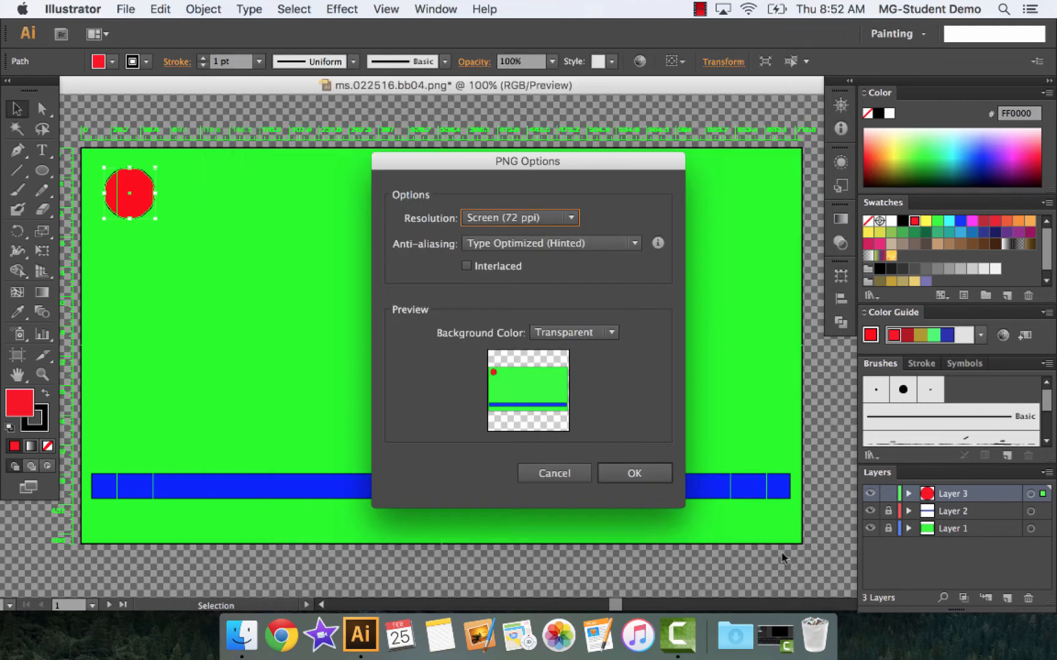
{"action": "left_click", "coordinate": [635, 474]}
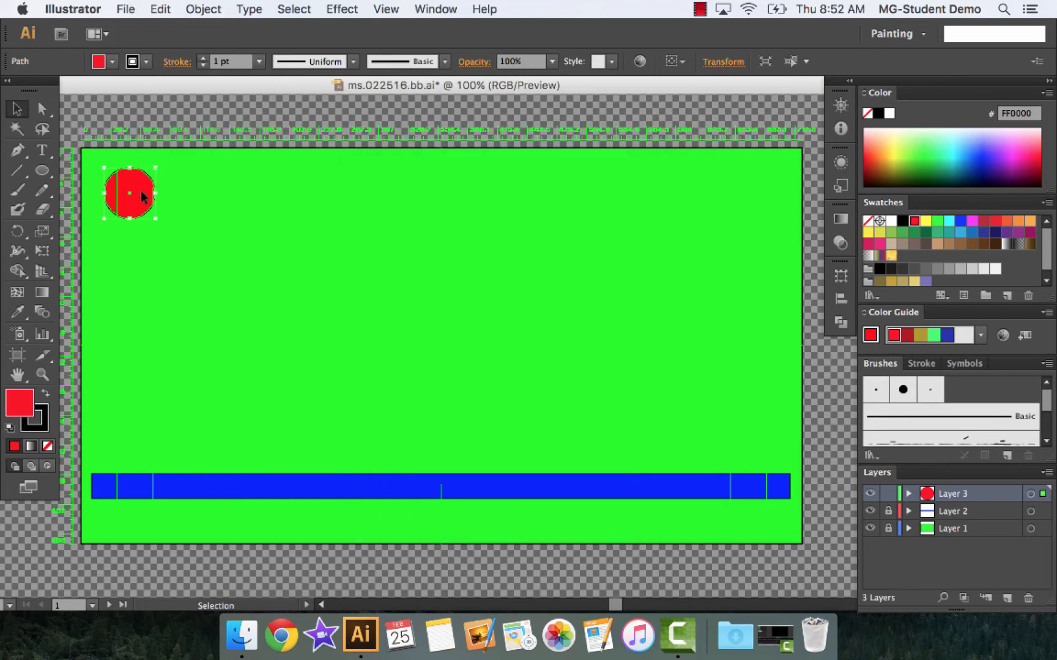
Move the red ball another small step down and right and export the frame as ms.022516.bb05.png into ms.022516.bbpics
{"action": "left_click_drag", "start_coordinate": [142, 196], "coordinate": [152, 206]}
{"action": "left_click", "coordinate": [126, 9]}
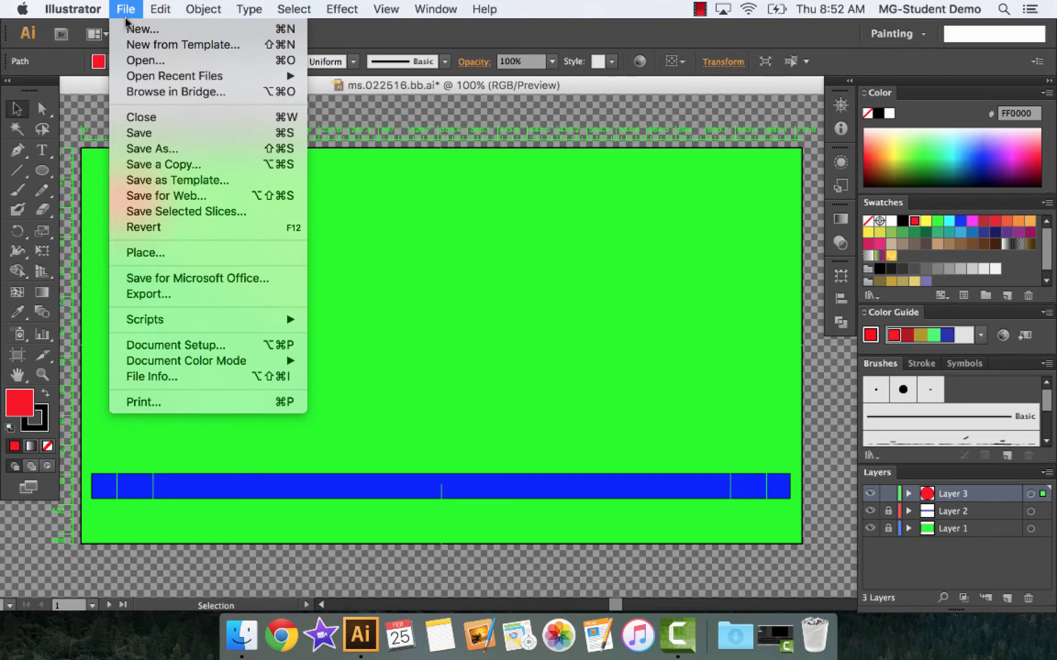
{"action": "left_click", "coordinate": [163, 296]}
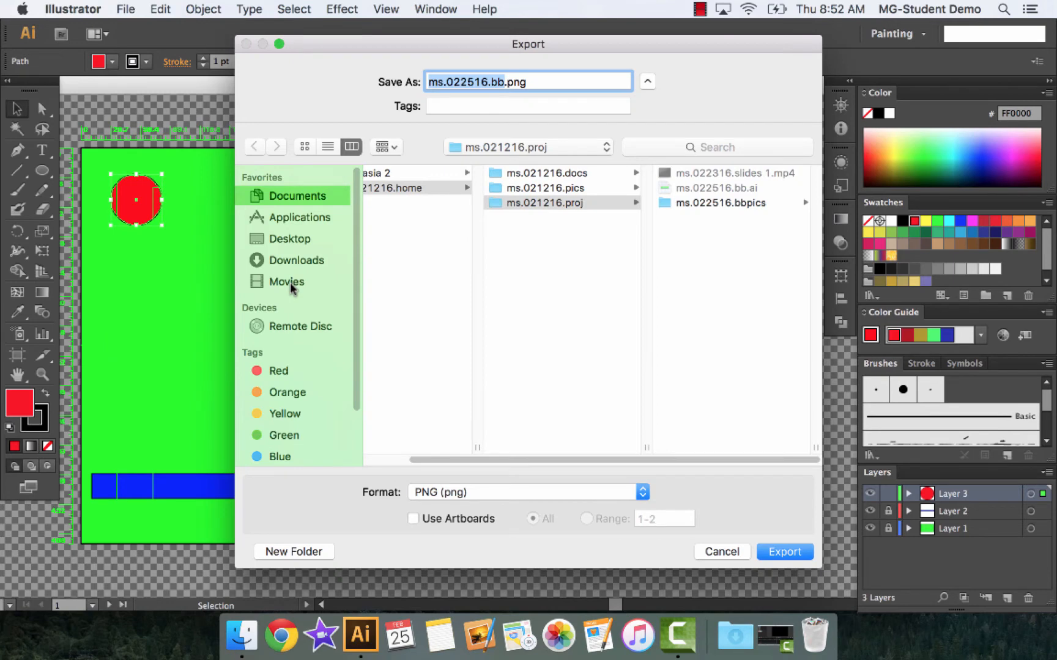
{"action": "key", "text": "Right"}
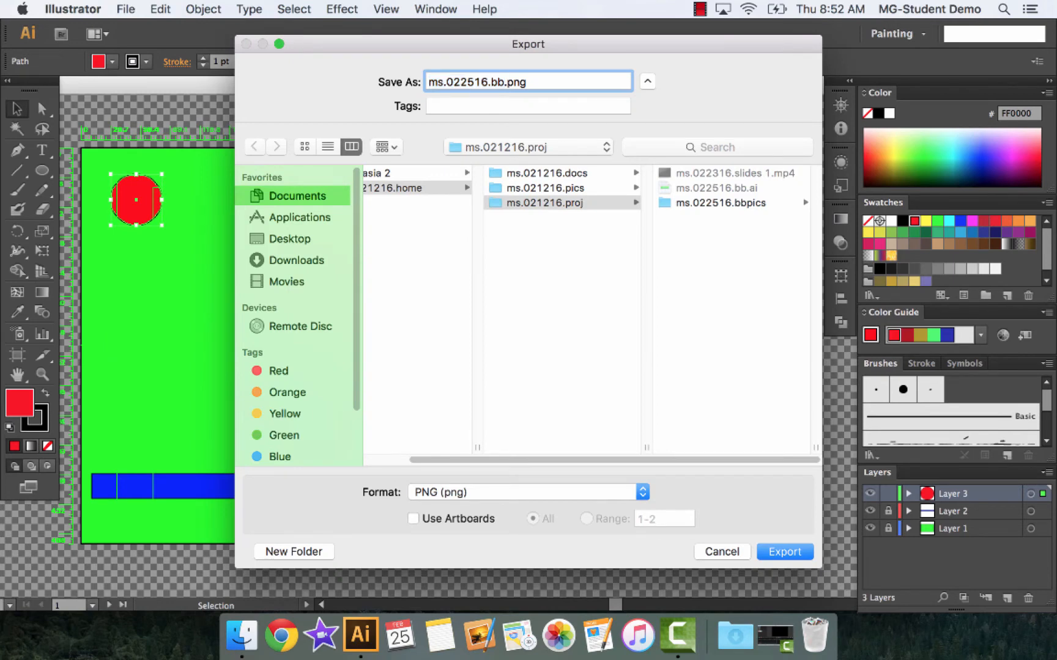
{"action": "type", "text": "05"}
{"action": "left_click", "coordinate": [720, 202]}
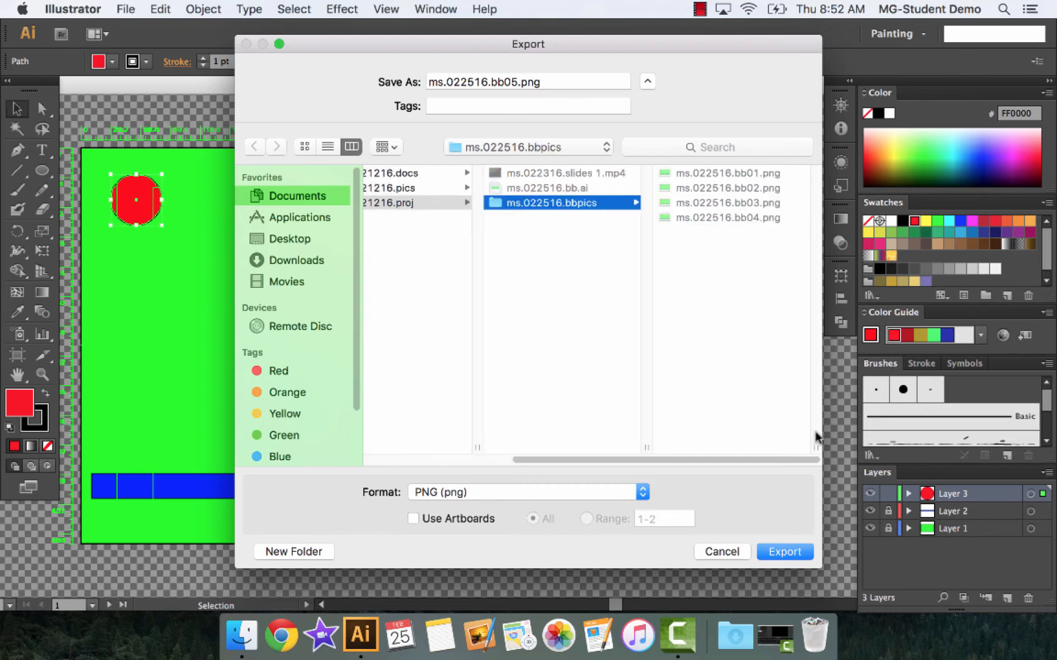
{"action": "left_click", "coordinate": [785, 553]}
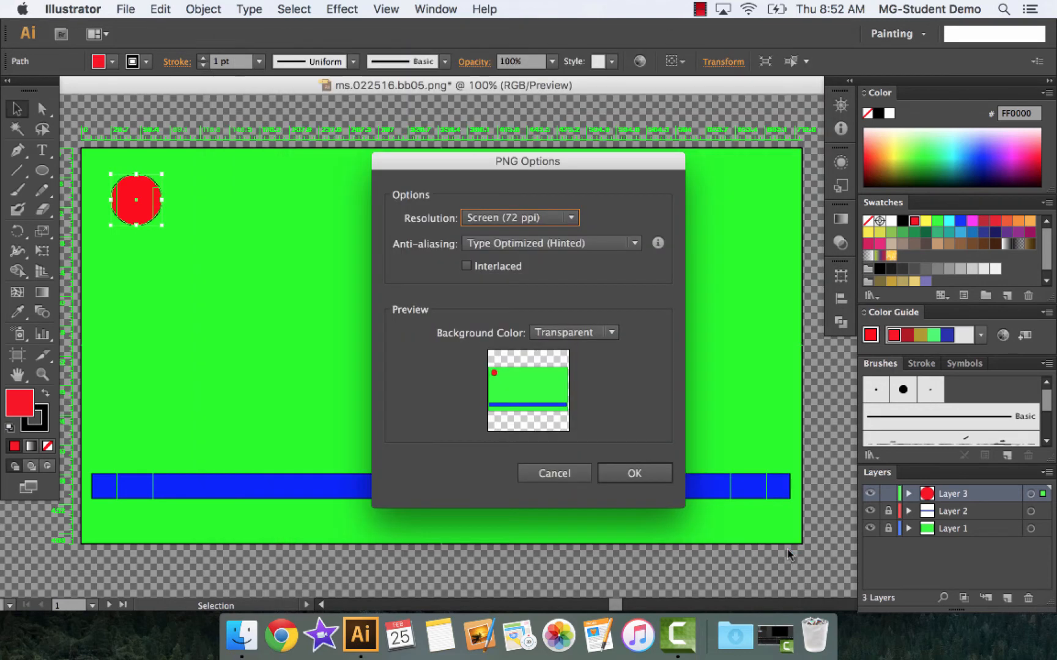
{"action": "left_click", "coordinate": [634, 473]}
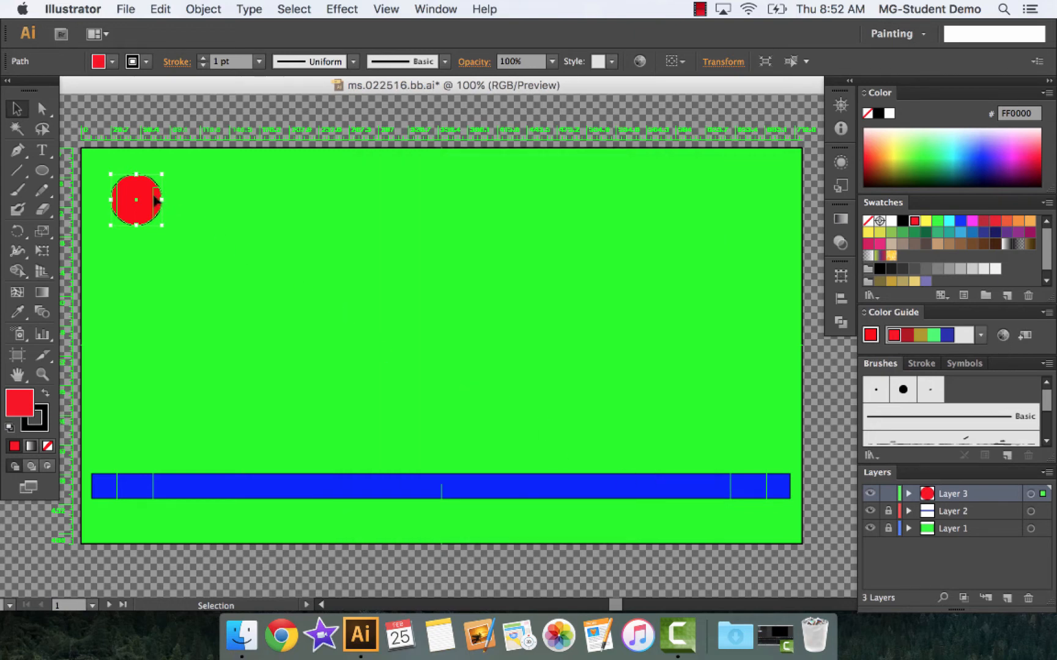
Move the red ball slightly further down and right and export the frame as ms.022516.bb06.png into ms.021216.proj
{"action": "left_click_drag", "start_coordinate": [153, 211], "coordinate": [162, 217]}
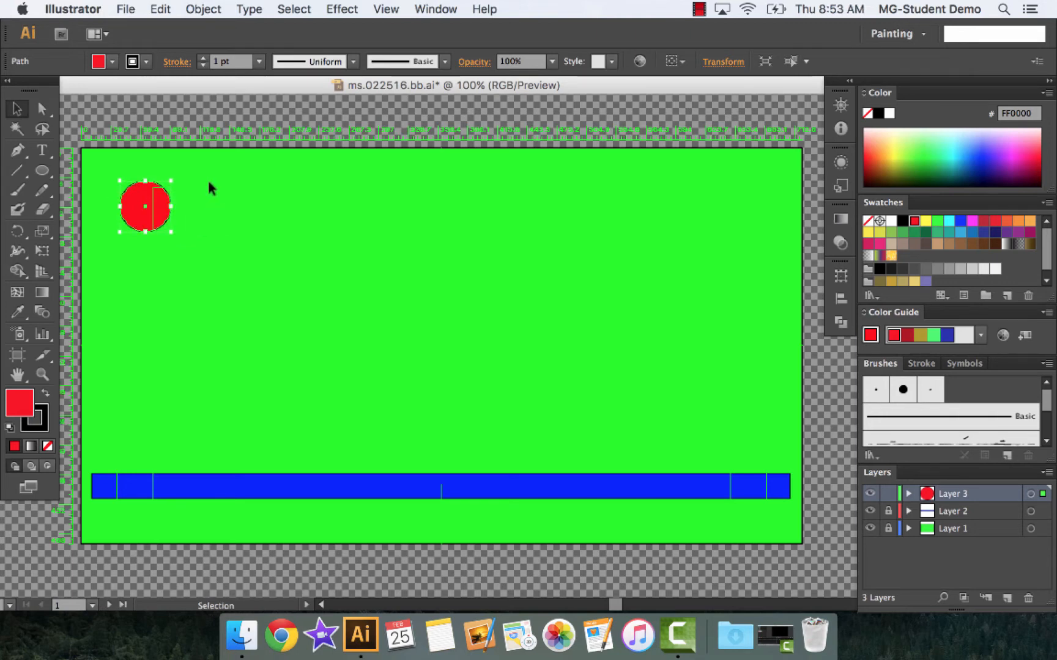
{"action": "left_click", "coordinate": [129, 9]}
{"action": "left_click", "coordinate": [148, 296]}
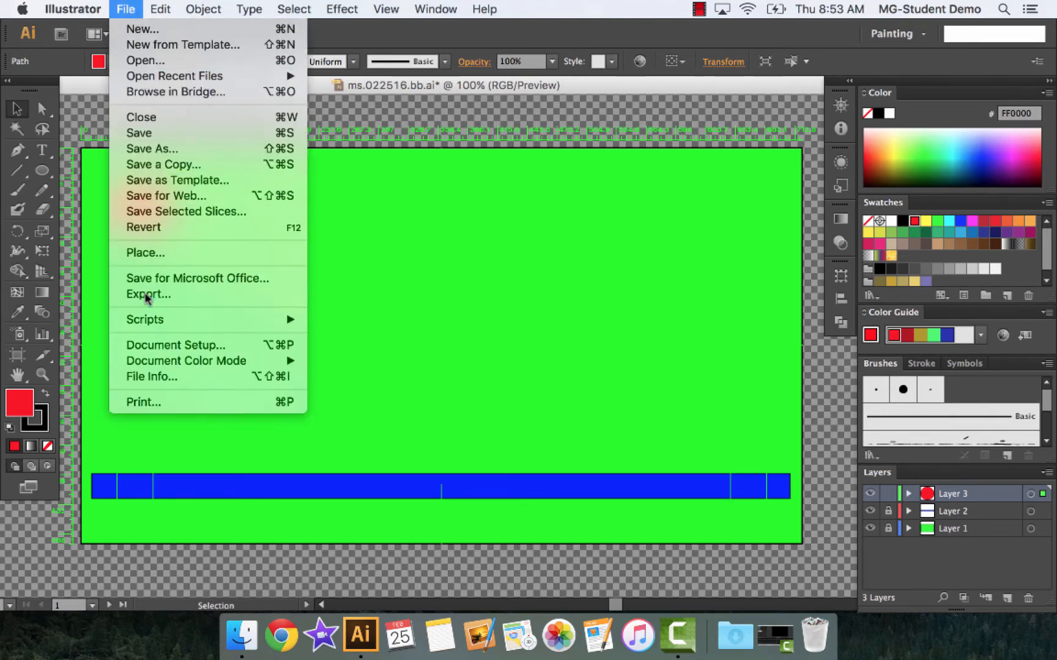
{"action": "key", "text": "Right"}
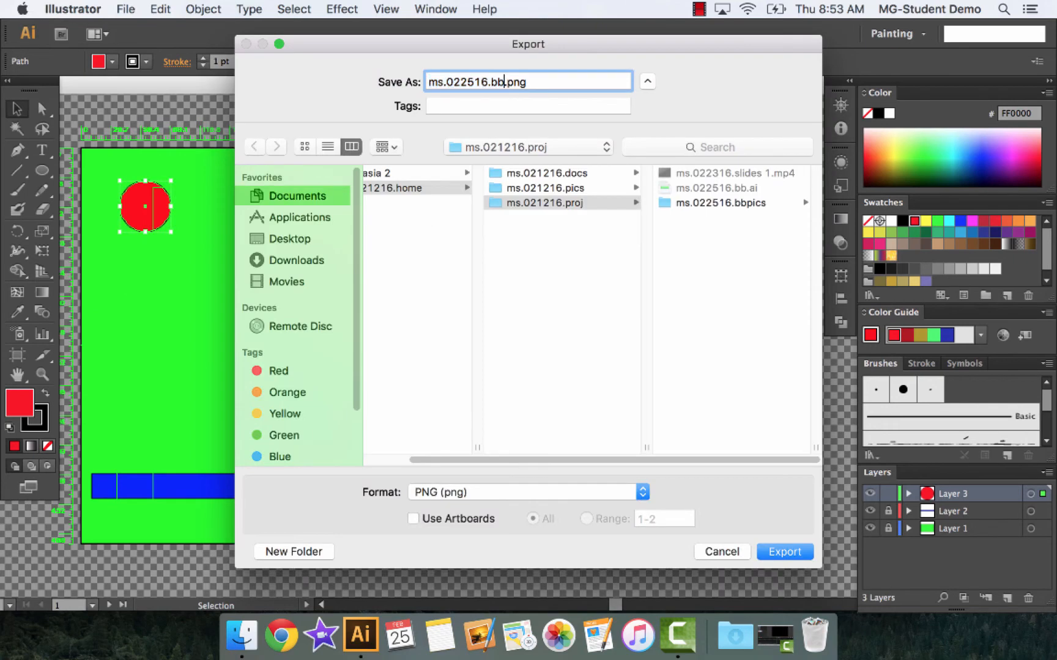
{"action": "type", "text": "06"}
{"action": "left_click", "coordinate": [783, 550]}
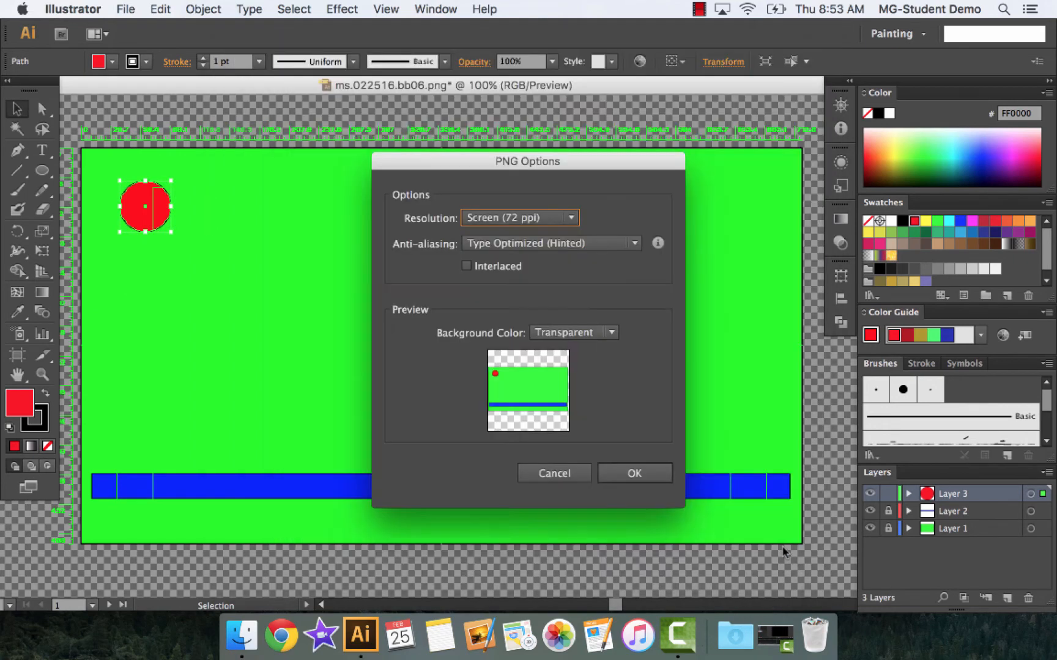
{"action": "left_click", "coordinate": [630, 472]}
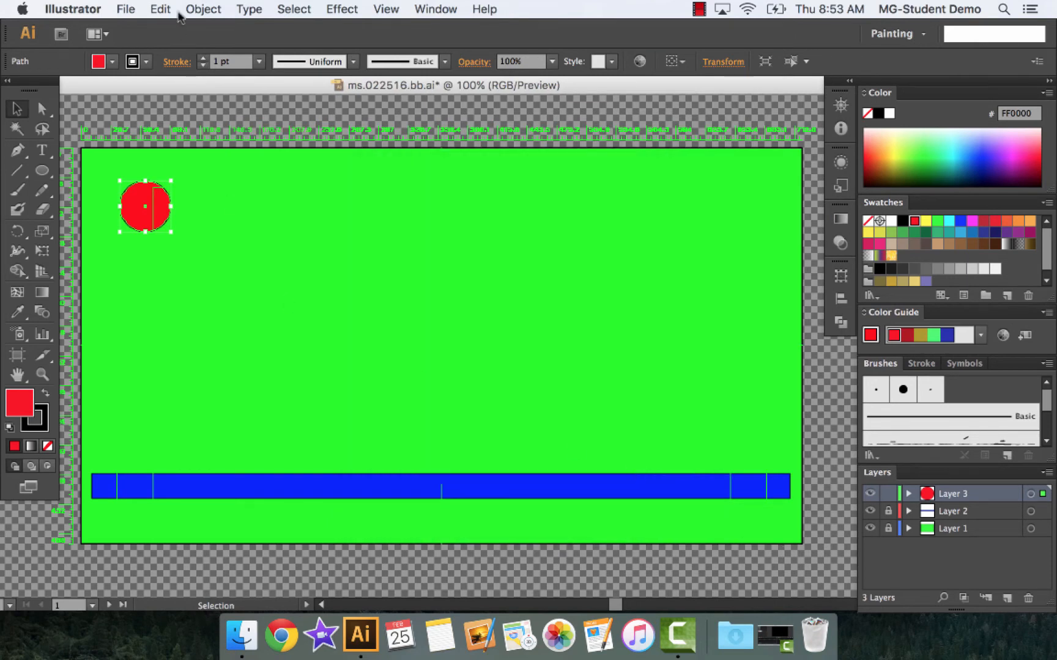
Nudge the red ball down and right again and export the frame as ms.022516.bb07.png into the ms.022516.bbpics folder
{"action": "left_click", "coordinate": [127, 9]}
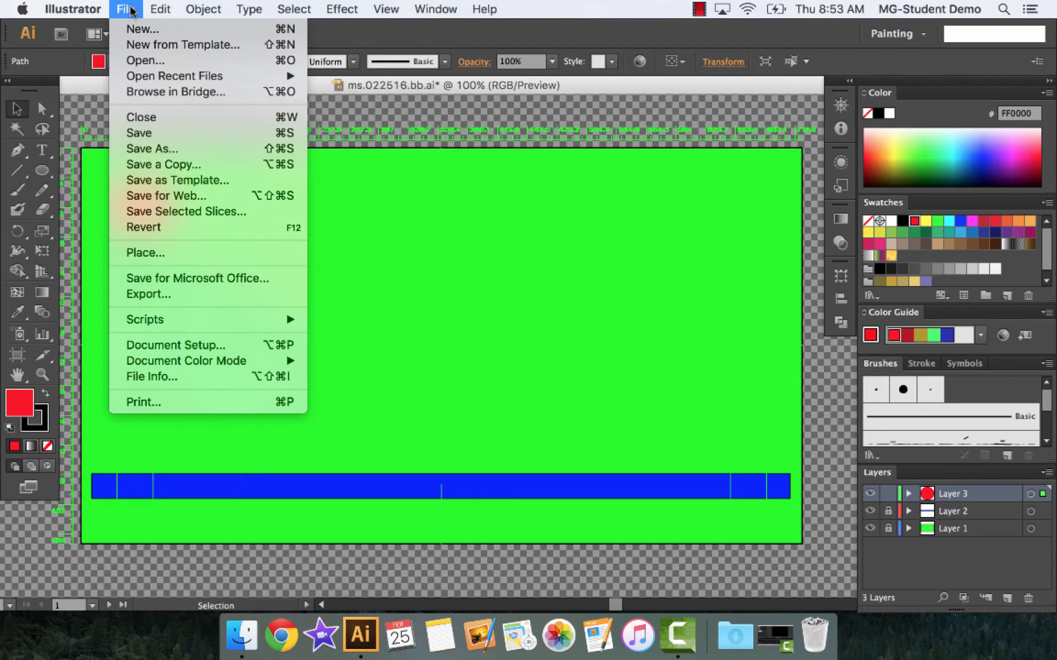
{"action": "left_click", "coordinate": [453, 230]}
{"action": "left_click_drag", "start_coordinate": [154, 214], "coordinate": [165, 227]}
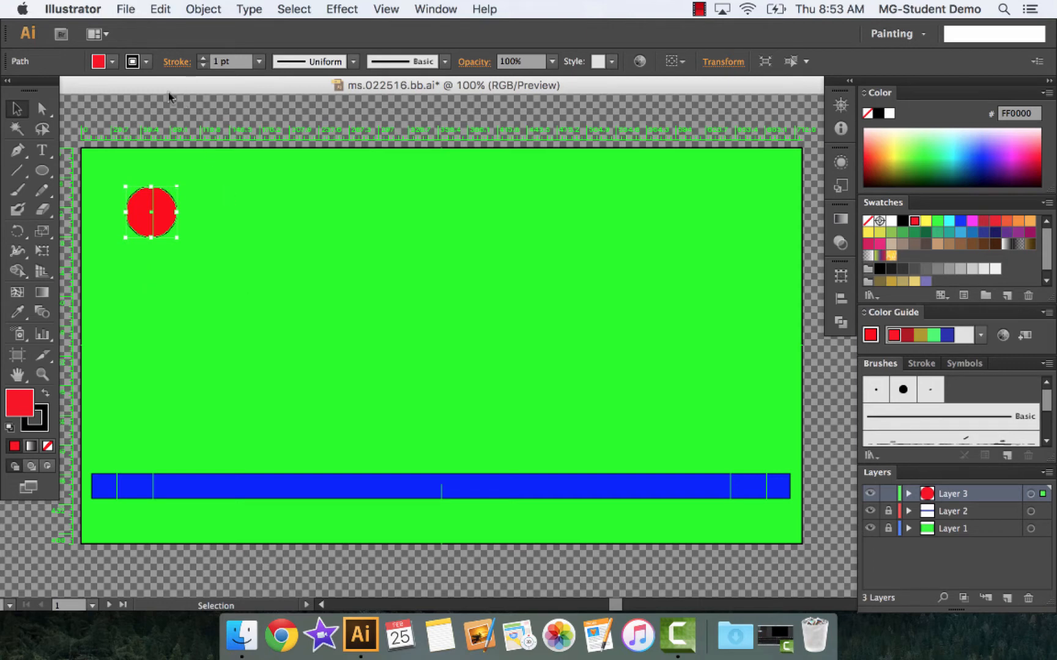
{"action": "left_click", "coordinate": [128, 10]}
{"action": "left_click", "coordinate": [149, 295]}
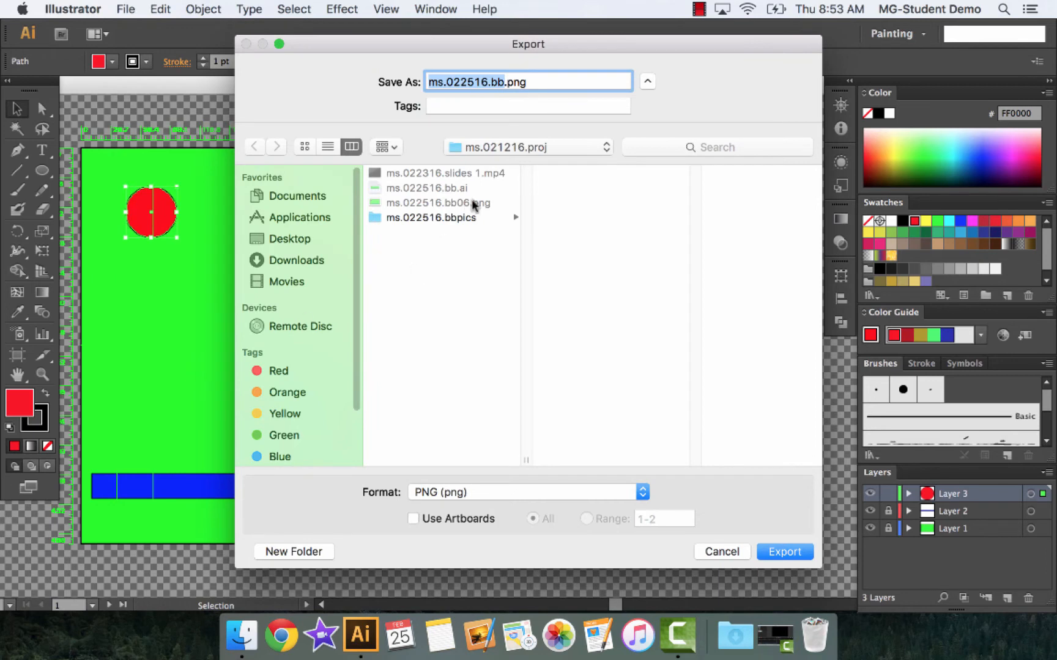
{"action": "left_click", "coordinate": [444, 219]}
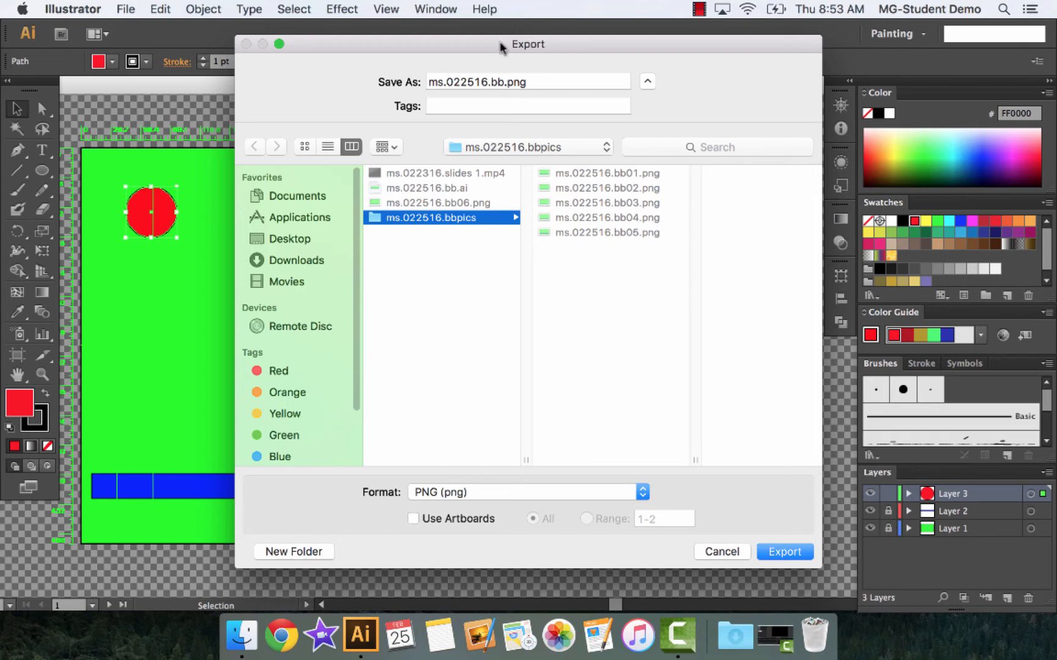
{"action": "left_click", "coordinate": [503, 80]}
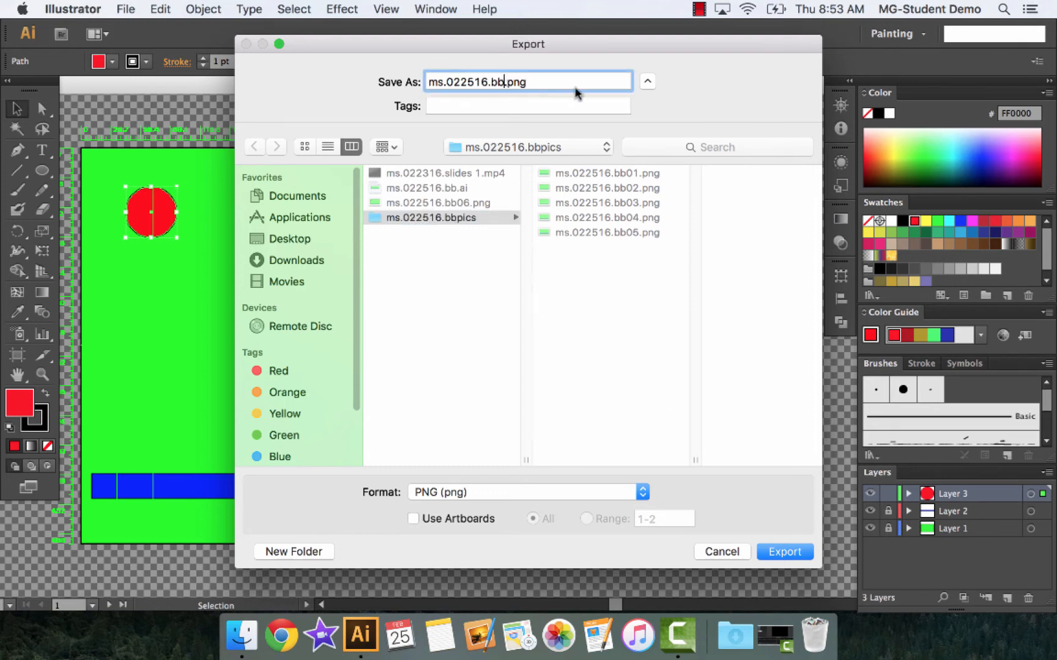
{"action": "type", "text": "06"}
{"action": "key", "text": "BackSpace"}
{"action": "type", "text": "7"}
{"action": "left_click", "coordinate": [569, 273]}
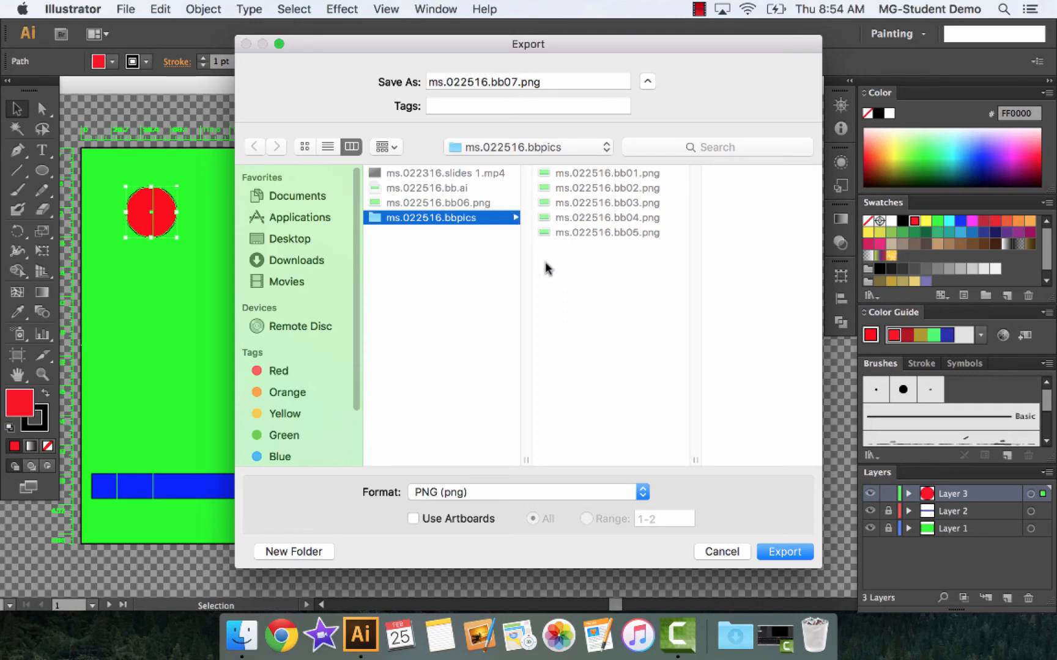
{"action": "left_click", "coordinate": [776, 549]}
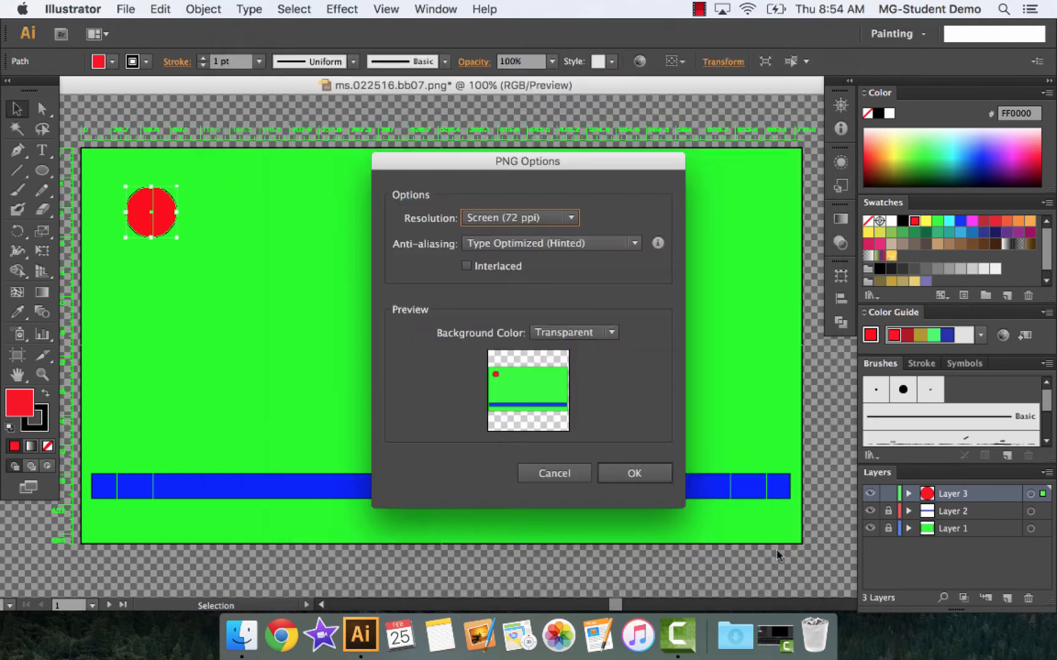
{"action": "left_click", "coordinate": [633, 474]}
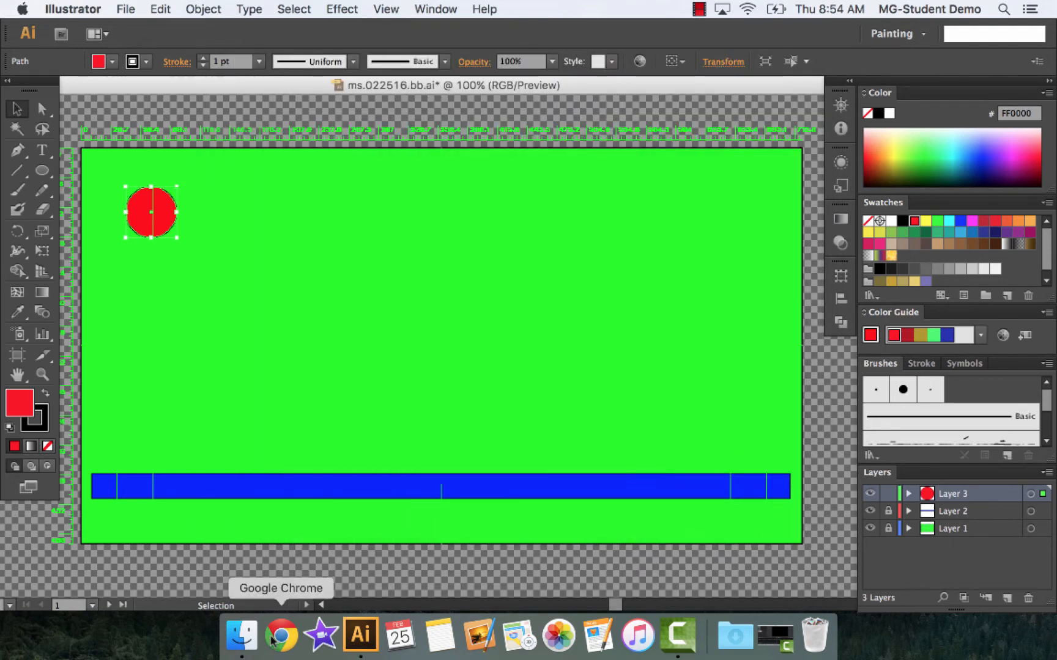
In Finder, move ms.022516.bb06.png from ms.021216.proj into the ms.022516.bbpics folder, check the folder's contents, and close the window
{"action": "left_click", "coordinate": [241, 636]}
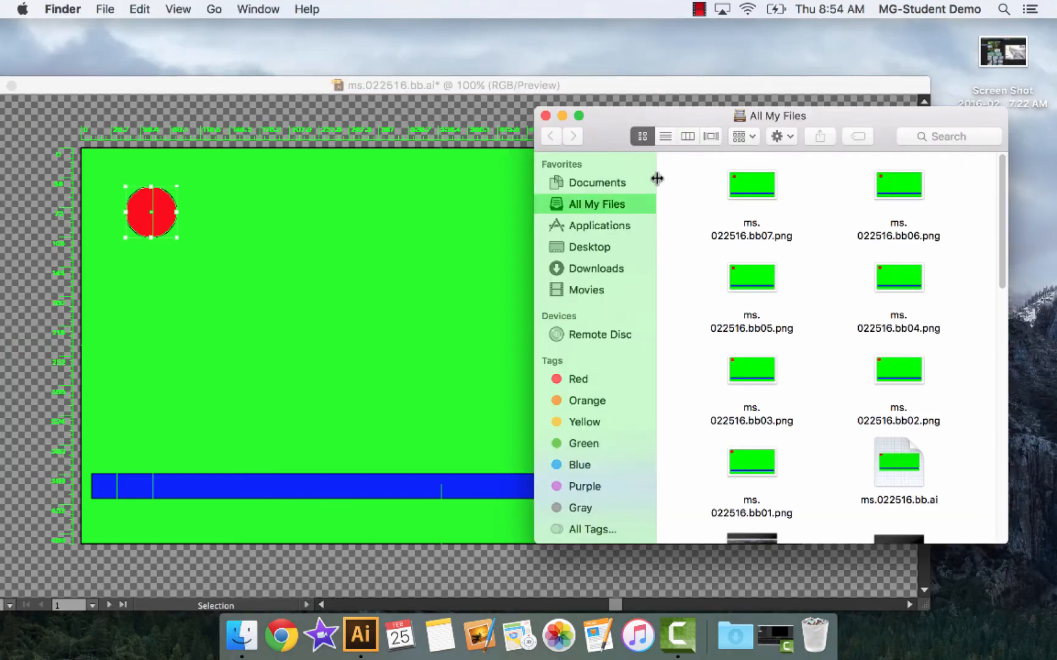
{"action": "left_click", "coordinate": [603, 182]}
{"action": "left_click", "coordinate": [720, 180]}
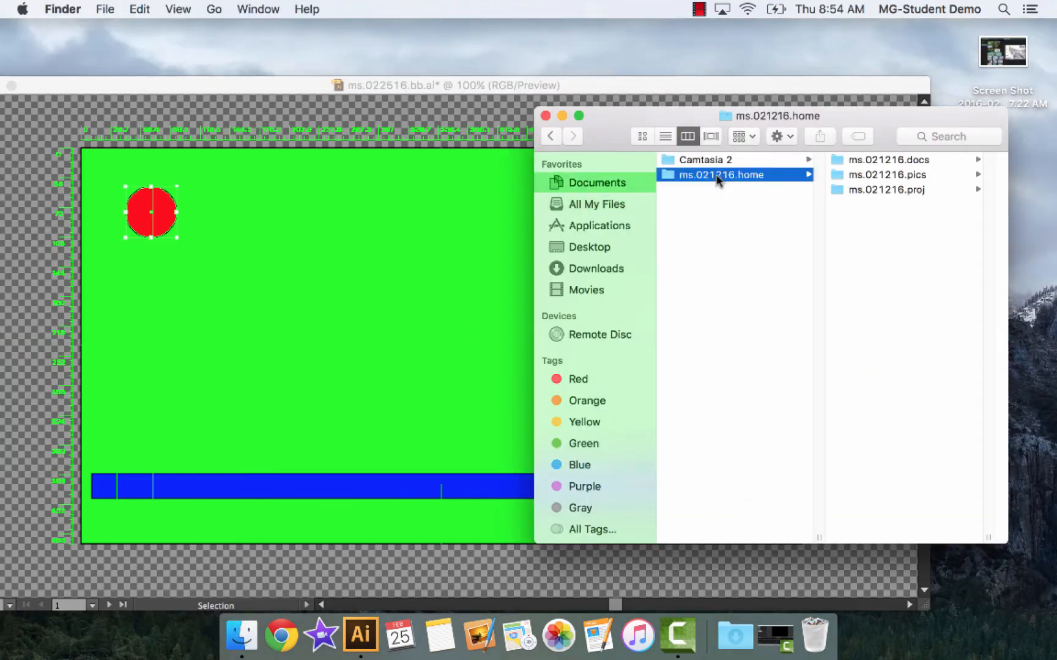
{"action": "left_click", "coordinate": [906, 187]}
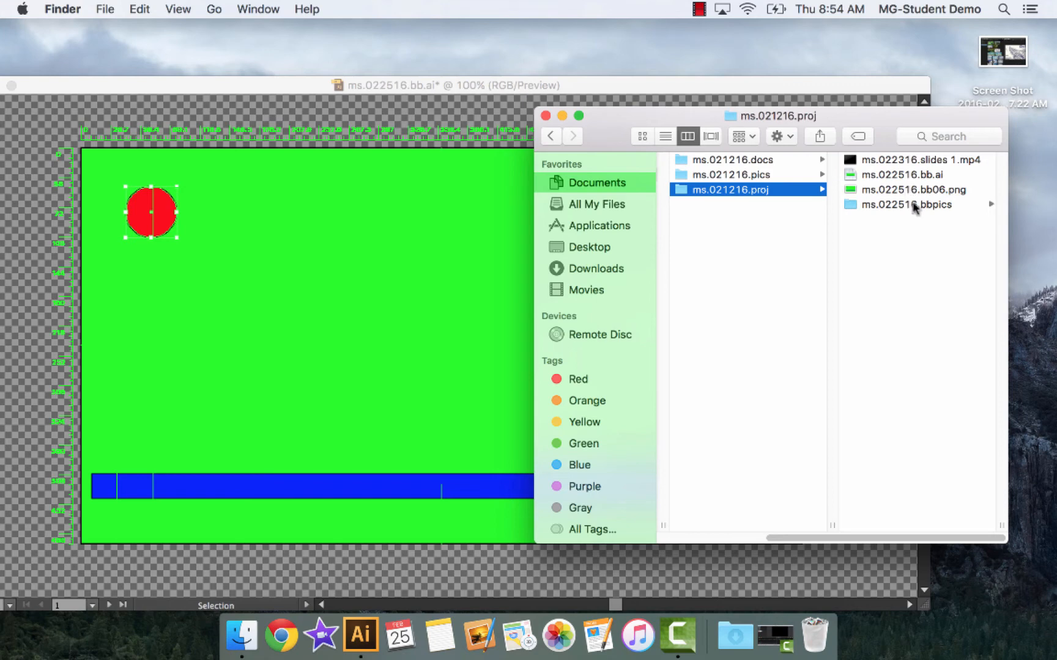
{"action": "left_click_drag", "start_coordinate": [852, 192], "coordinate": [862, 205]}
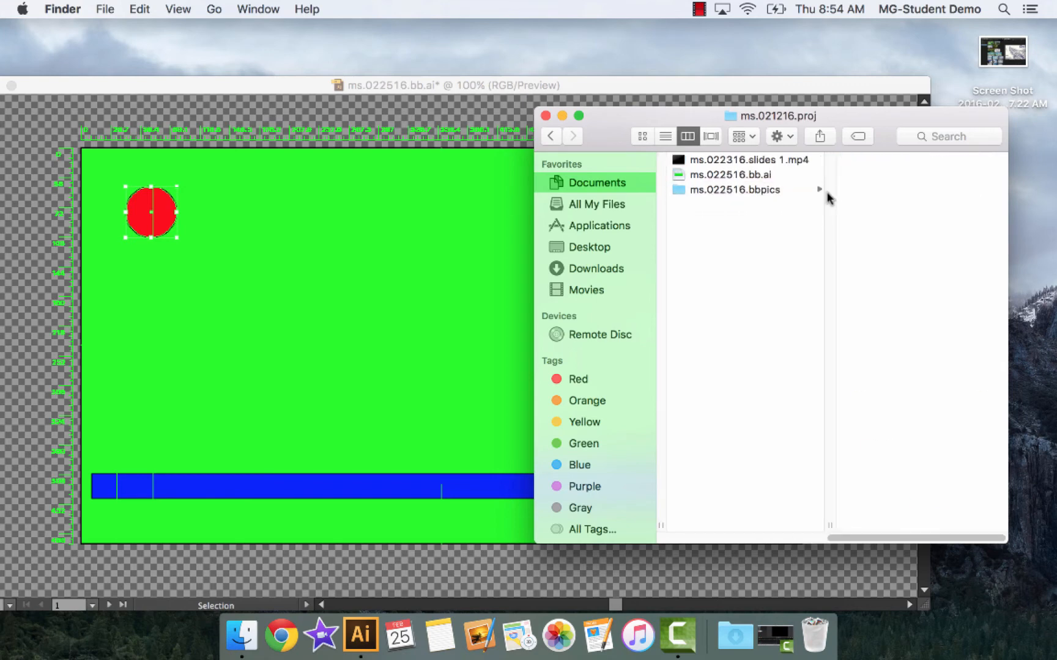
{"action": "left_click", "coordinate": [702, 194]}
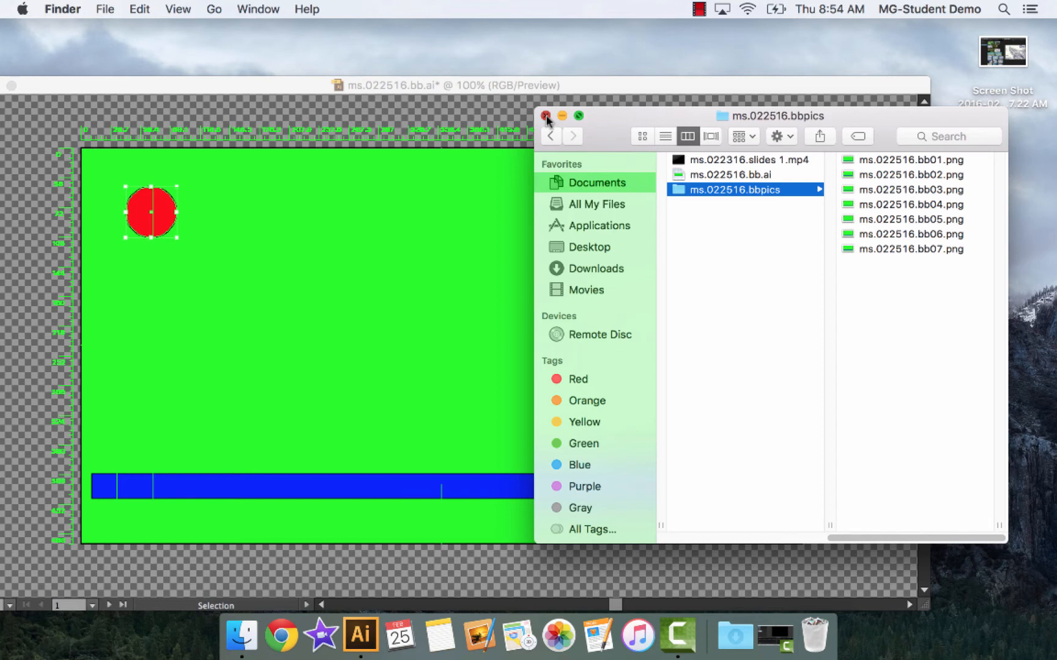
{"action": "left_click", "coordinate": [546, 116]}
{"action": "left_click", "coordinate": [545, 115]}
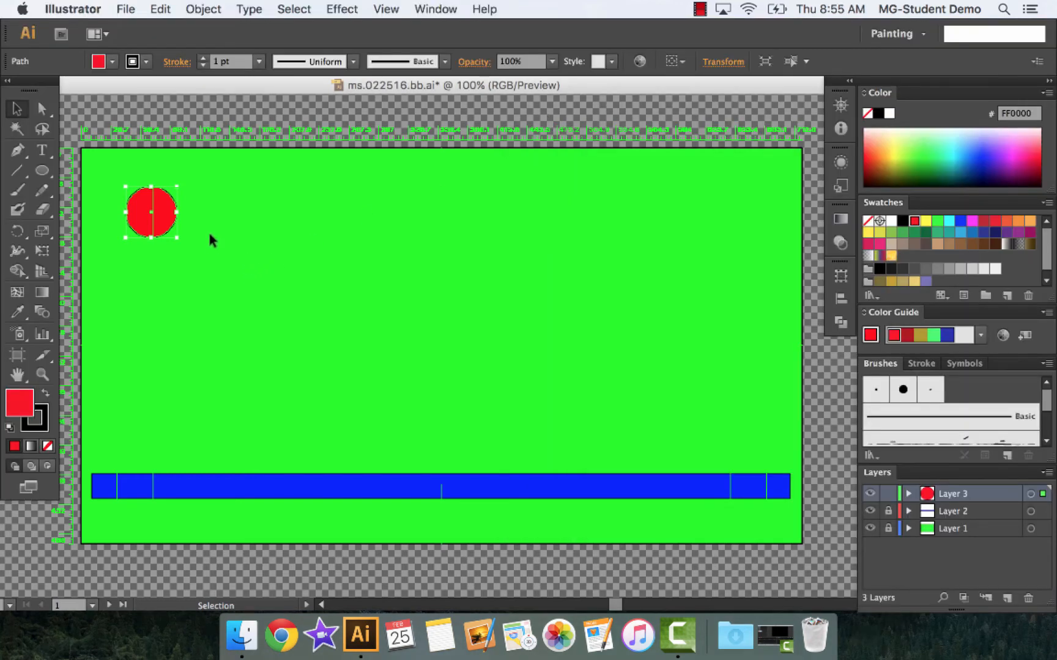
Move the red ball a small step down and right and export the frame as ms.022516.bb08.png into the ms.022516.bbpics folder
{"action": "left_click_drag", "start_coordinate": [163, 218], "coordinate": [173, 227]}
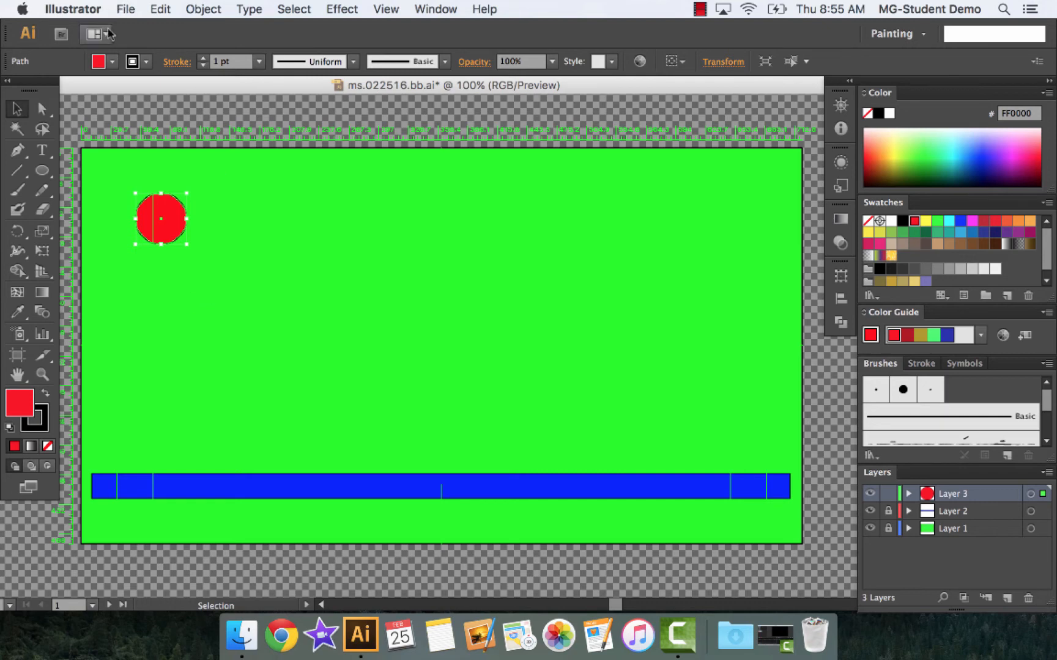
{"action": "left_click", "coordinate": [126, 9]}
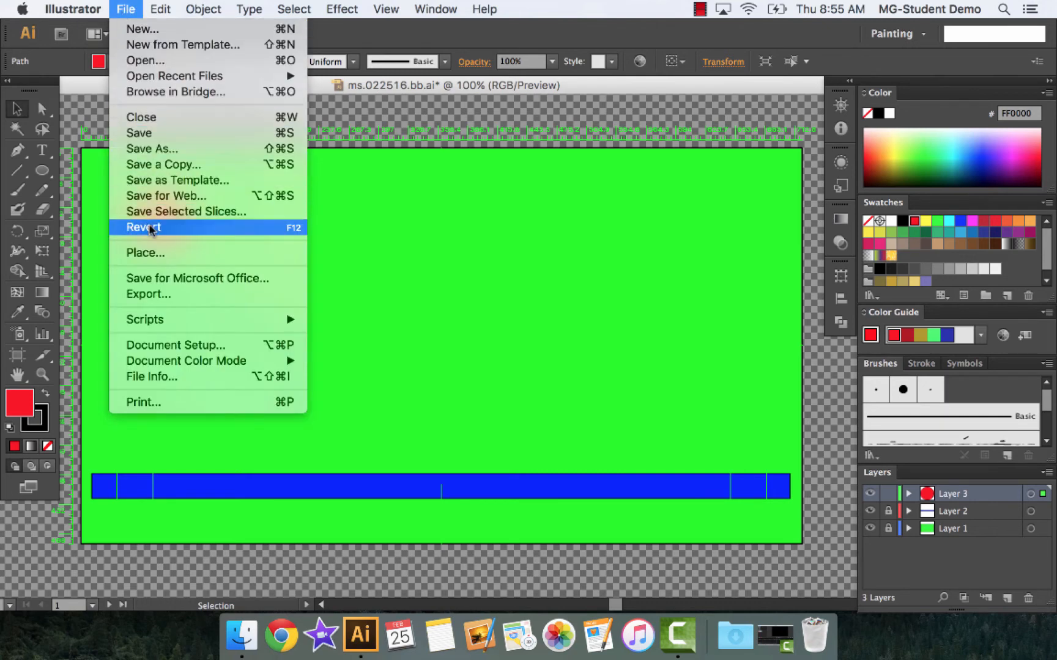
{"action": "left_click", "coordinate": [162, 295]}
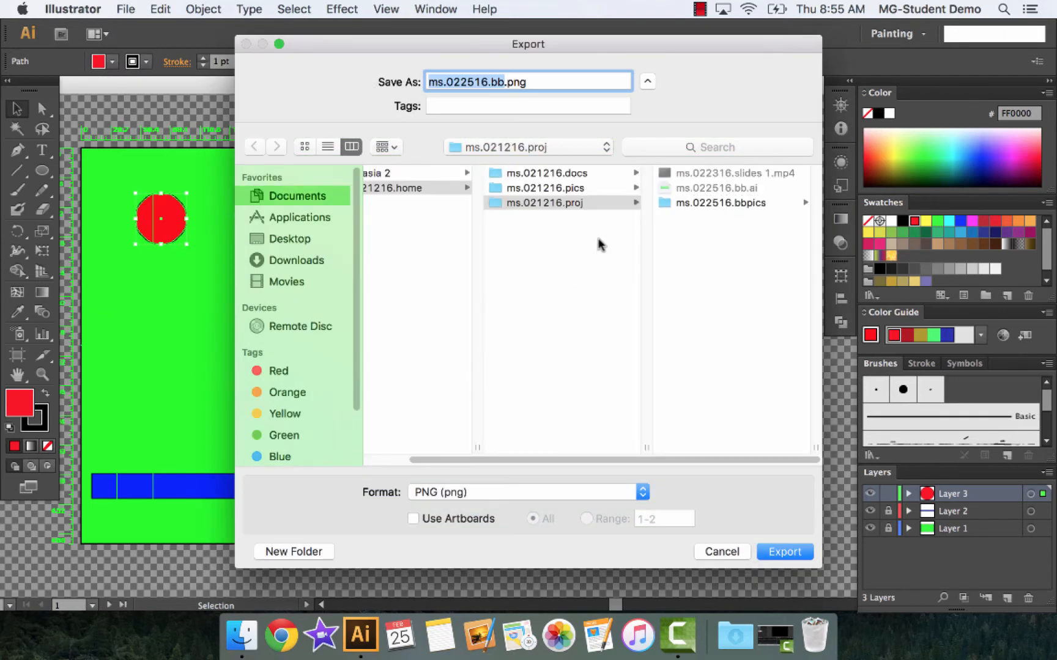
{"action": "left_click", "coordinate": [693, 201]}
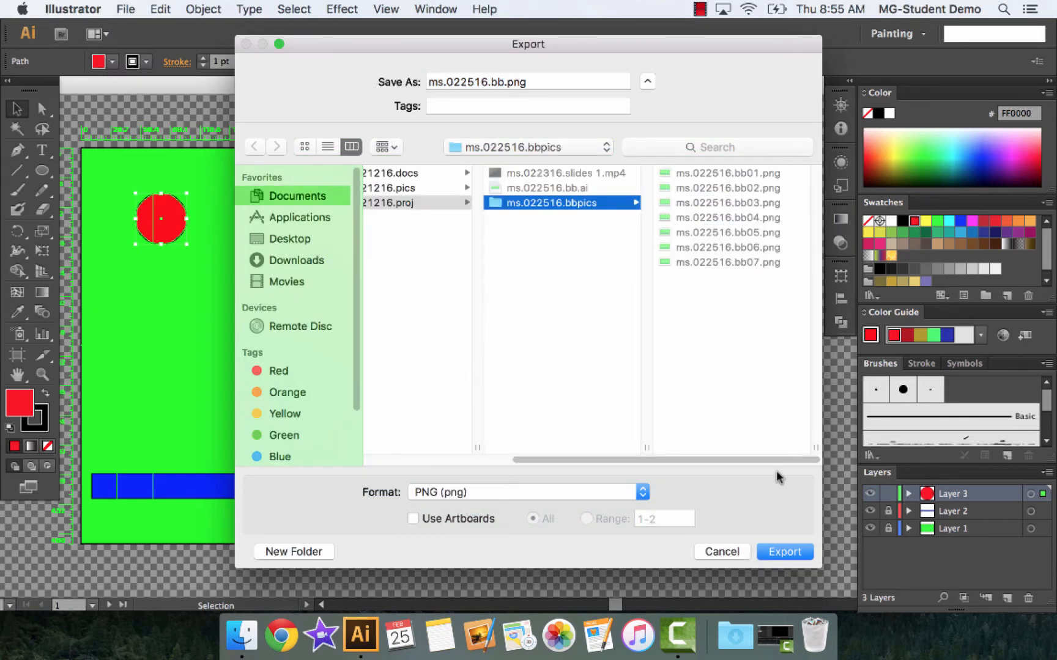
{"action": "left_click", "coordinate": [505, 81]}
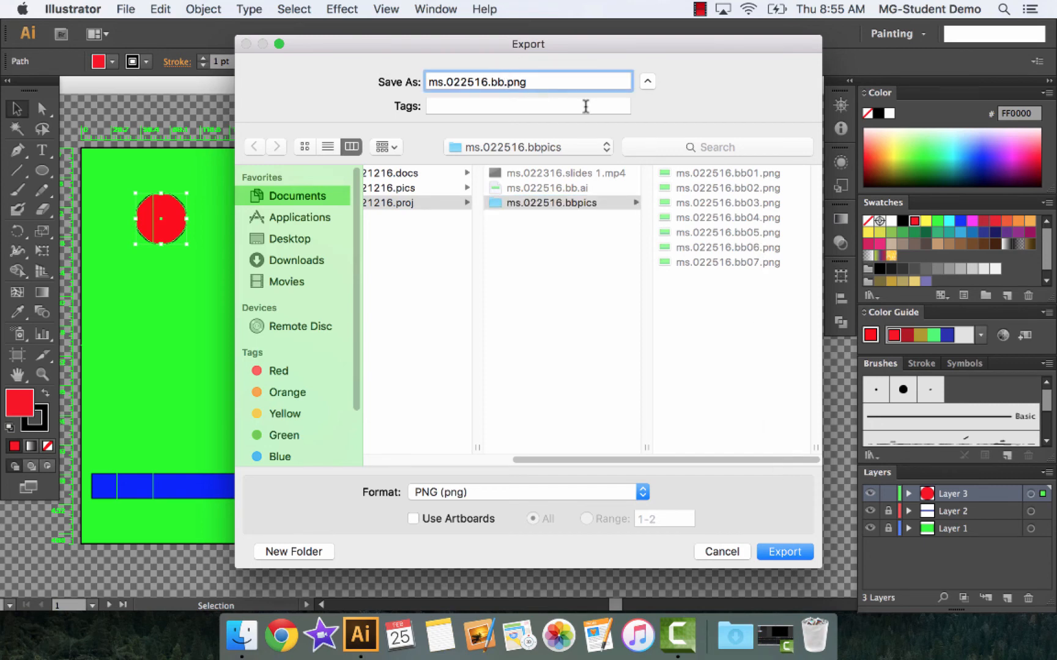
{"action": "type", "text": "08"}
{"action": "left_click", "coordinate": [574, 203]}
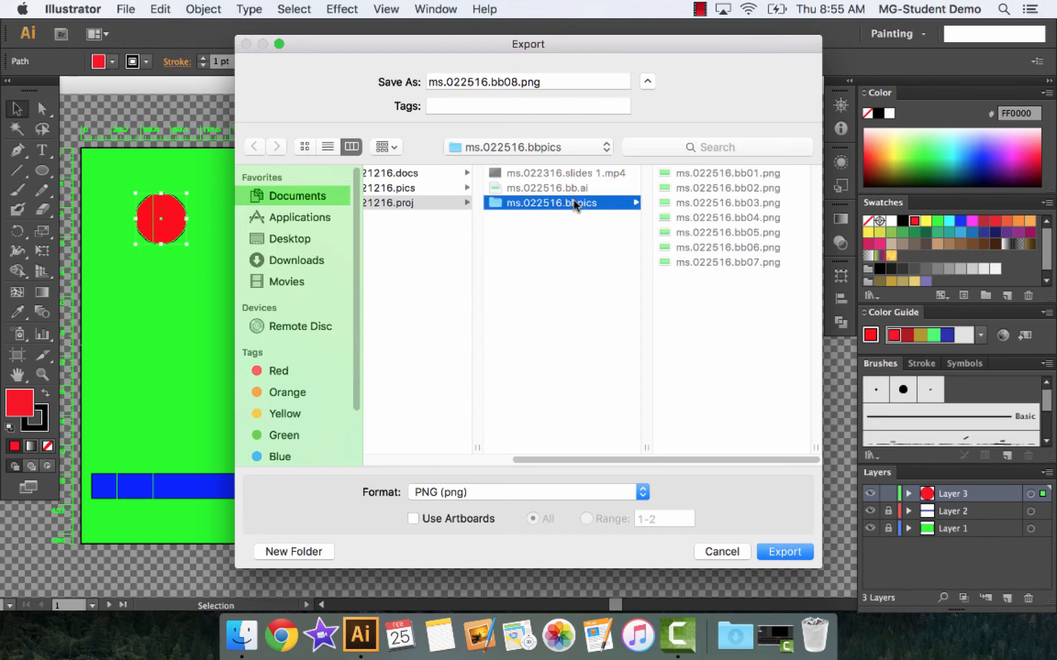
{"action": "left_click", "coordinate": [784, 549]}
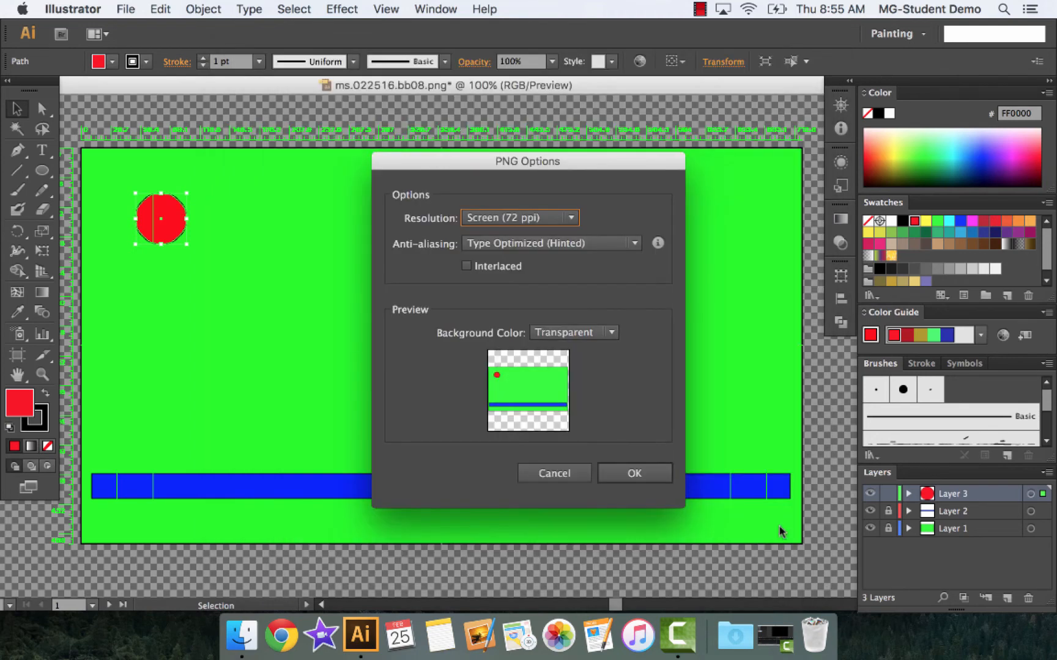
{"action": "left_click", "coordinate": [639, 475]}
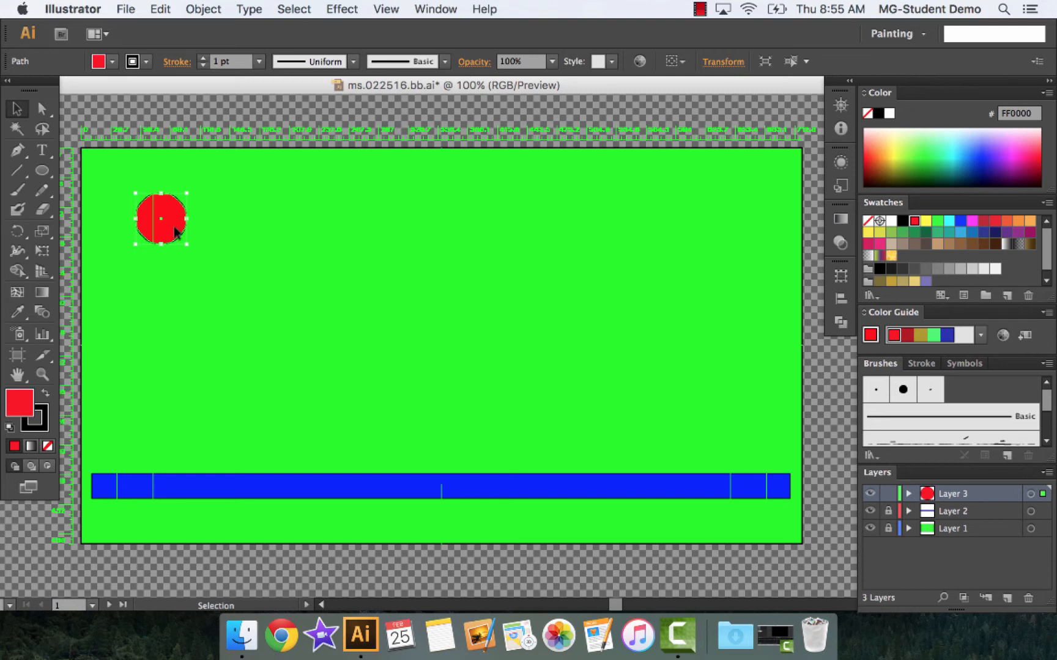
Move the red ball a slightly larger step down and right and export the frame as ms.022516.bb09.png into ms.022516.bbpics
{"action": "left_click_drag", "start_coordinate": [174, 229], "coordinate": [193, 243]}
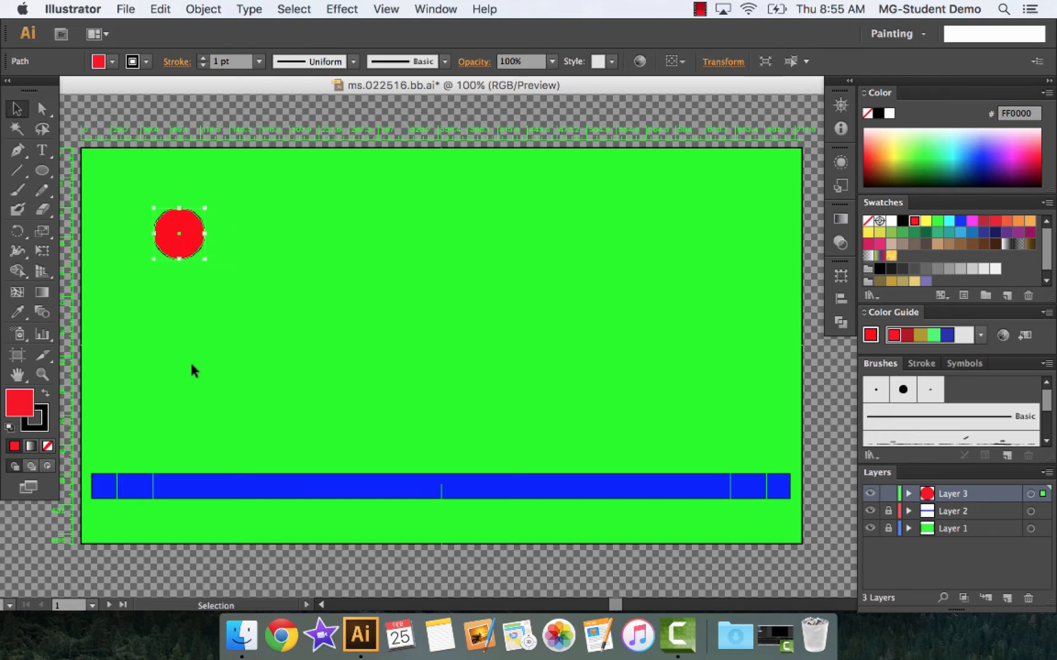
{"action": "left_click", "coordinate": [131, 10]}
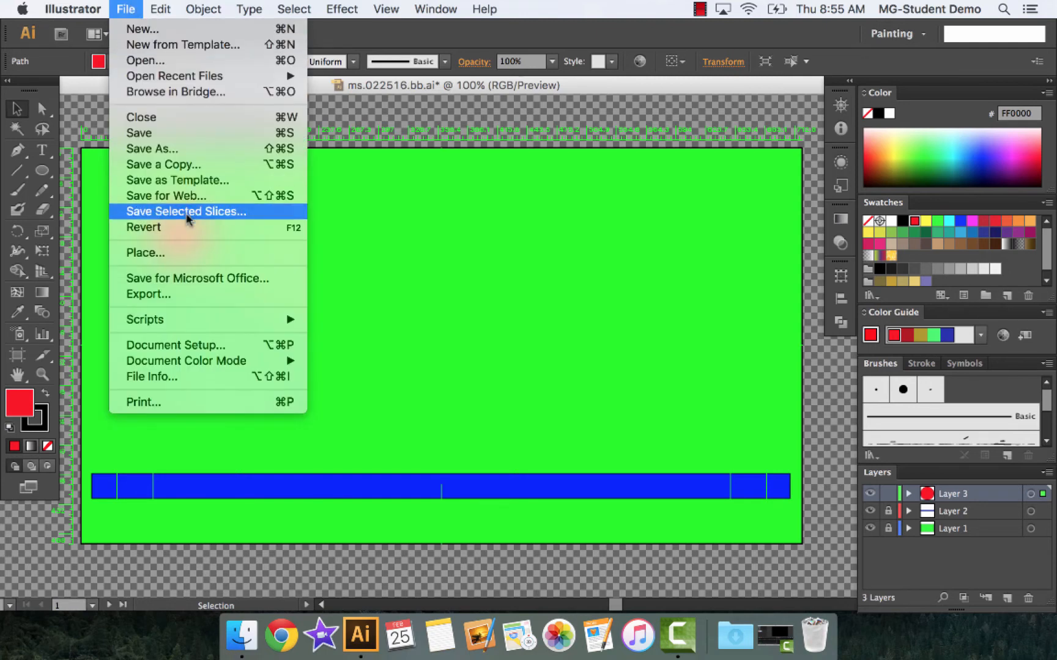
{"action": "left_click", "coordinate": [176, 294]}
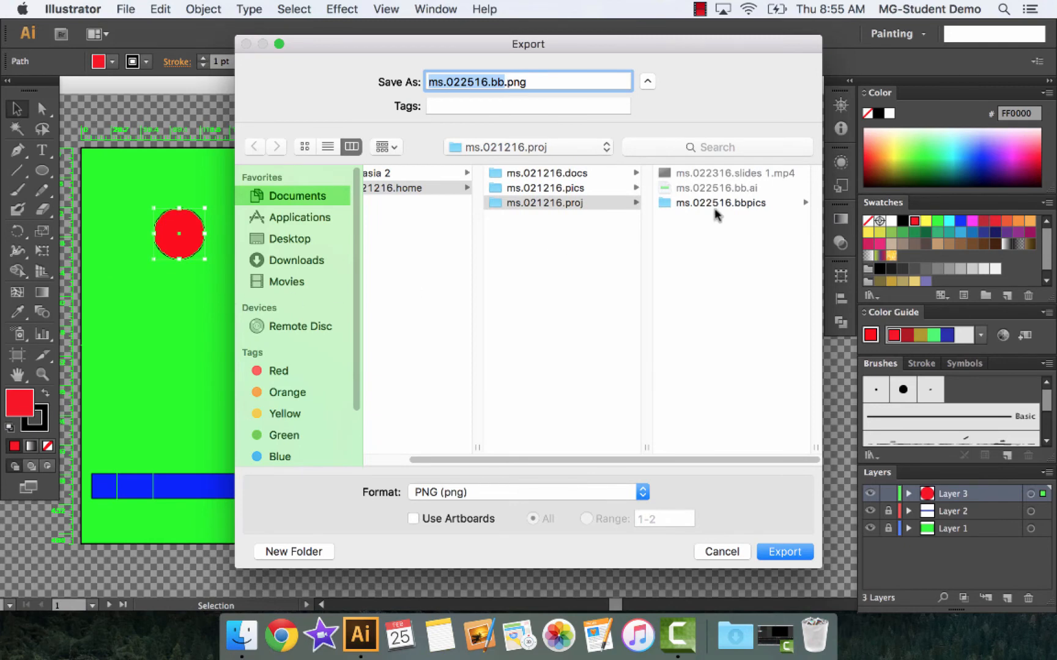
{"action": "left_click", "coordinate": [720, 203]}
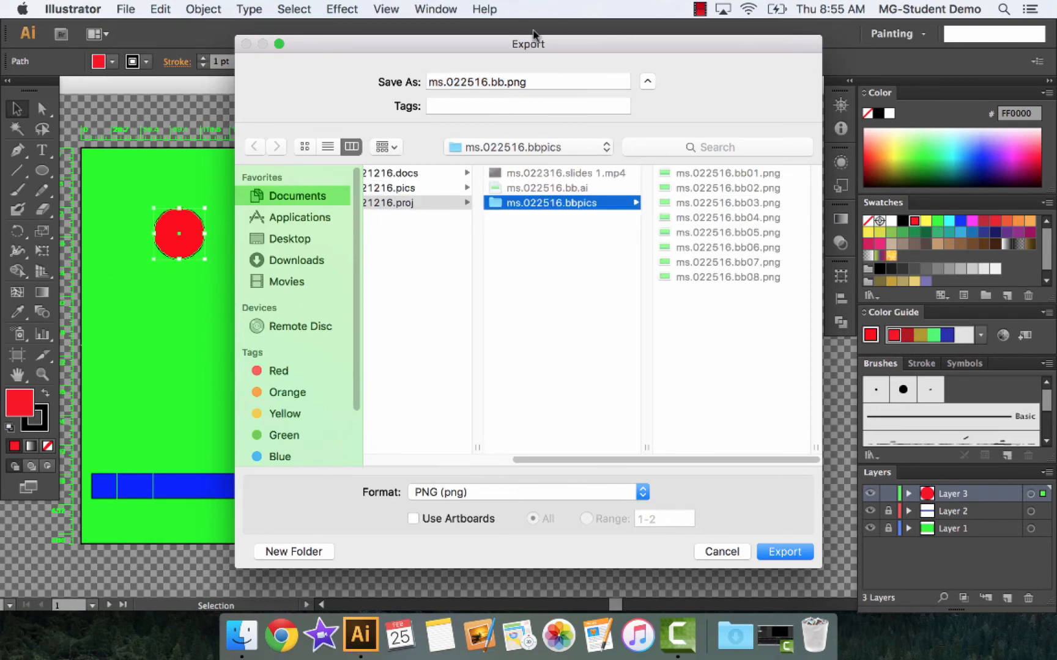
{"action": "left_click", "coordinate": [506, 81]}
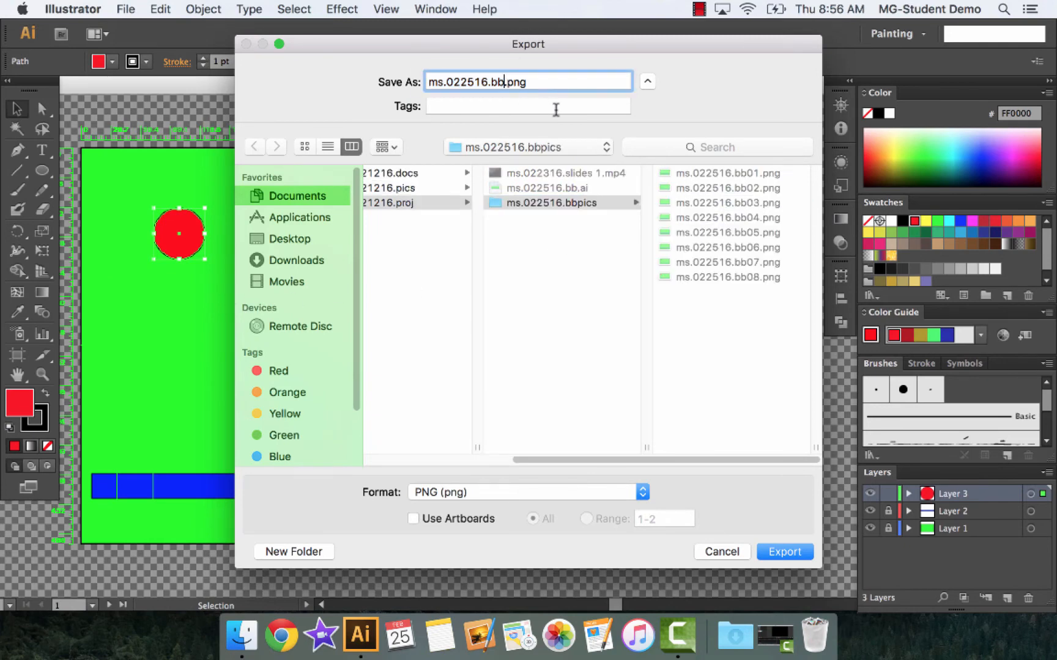
{"action": "type", "text": "09"}
{"action": "left_click", "coordinate": [779, 553]}
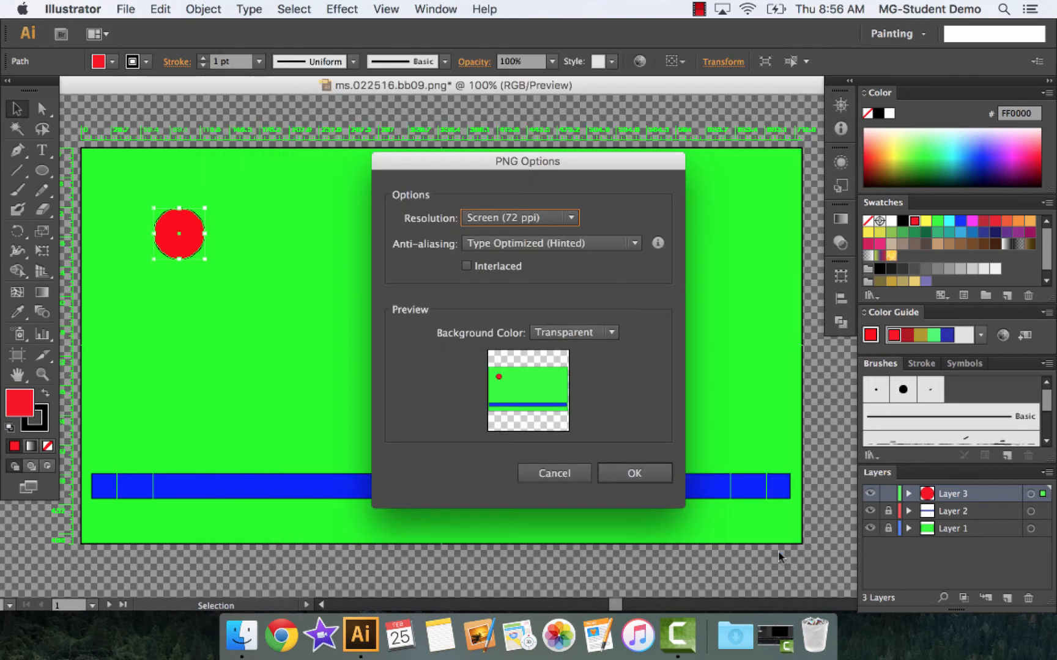
{"action": "left_click", "coordinate": [656, 479]}
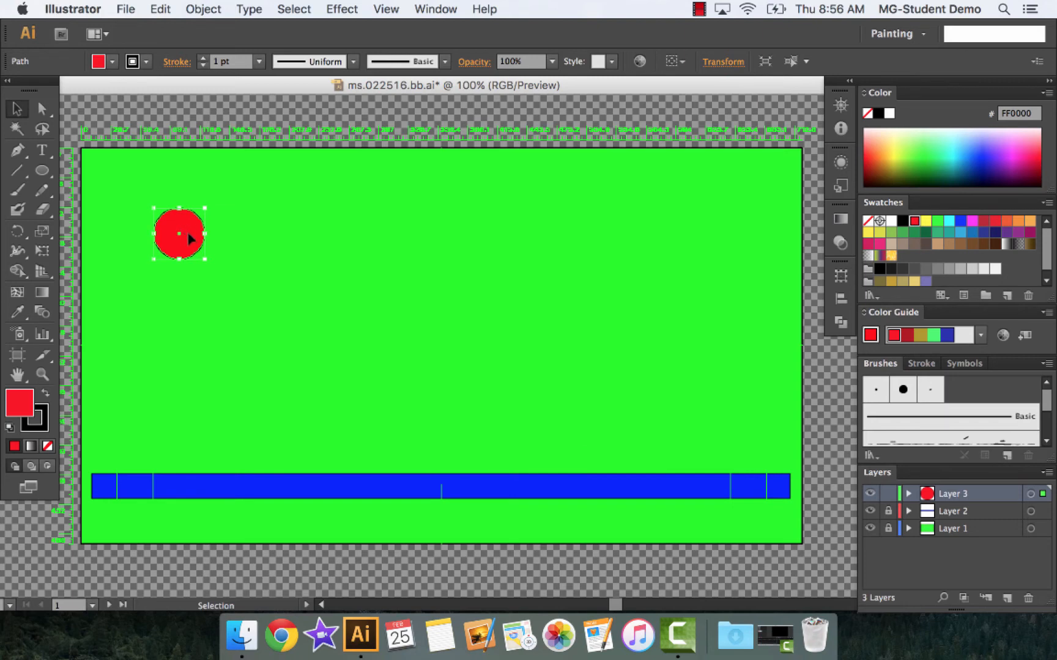
Shift the red ball further down and right and export the frame as ms.022516.bb10.png into the ms.022516.bbpics folder
{"action": "left_click_drag", "start_coordinate": [192, 241], "coordinate": [204, 255]}
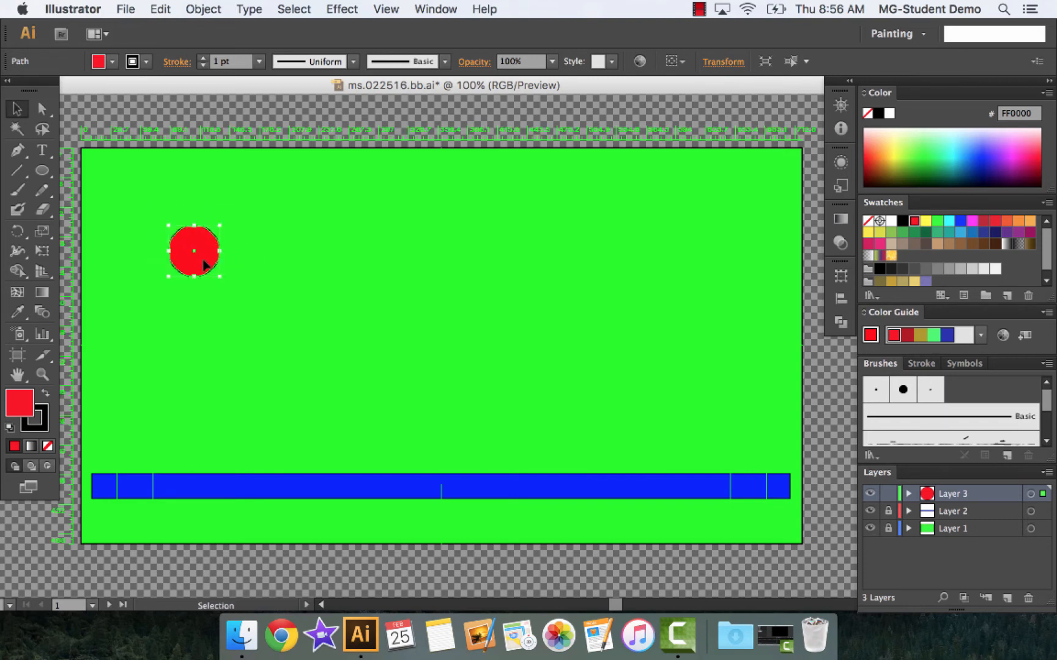
{"action": "left_click", "coordinate": [126, 9]}
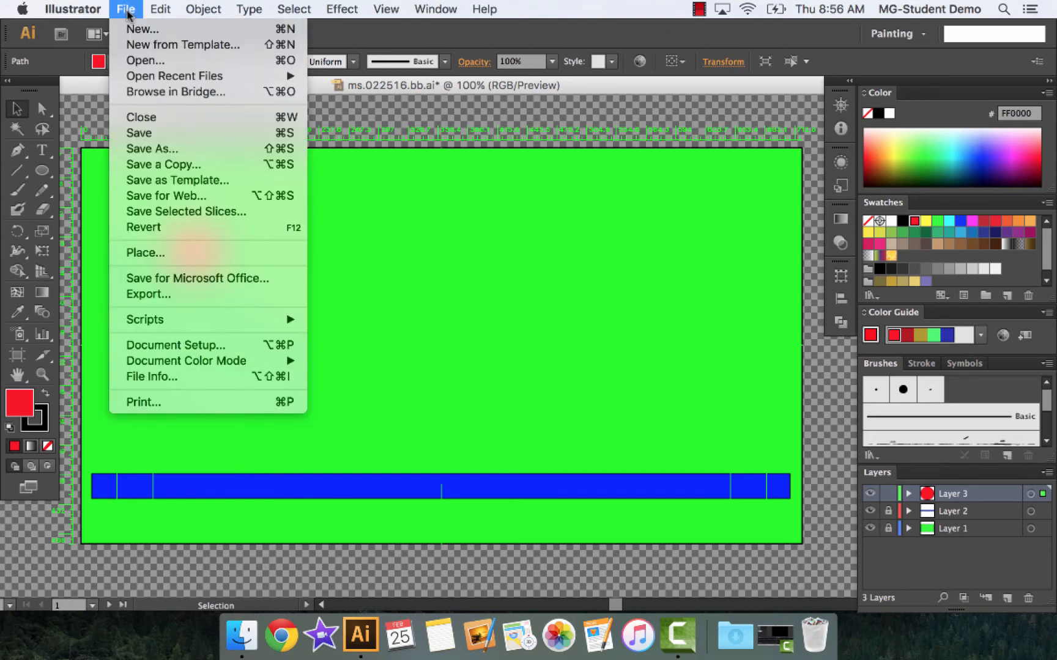
{"action": "left_click", "coordinate": [156, 294]}
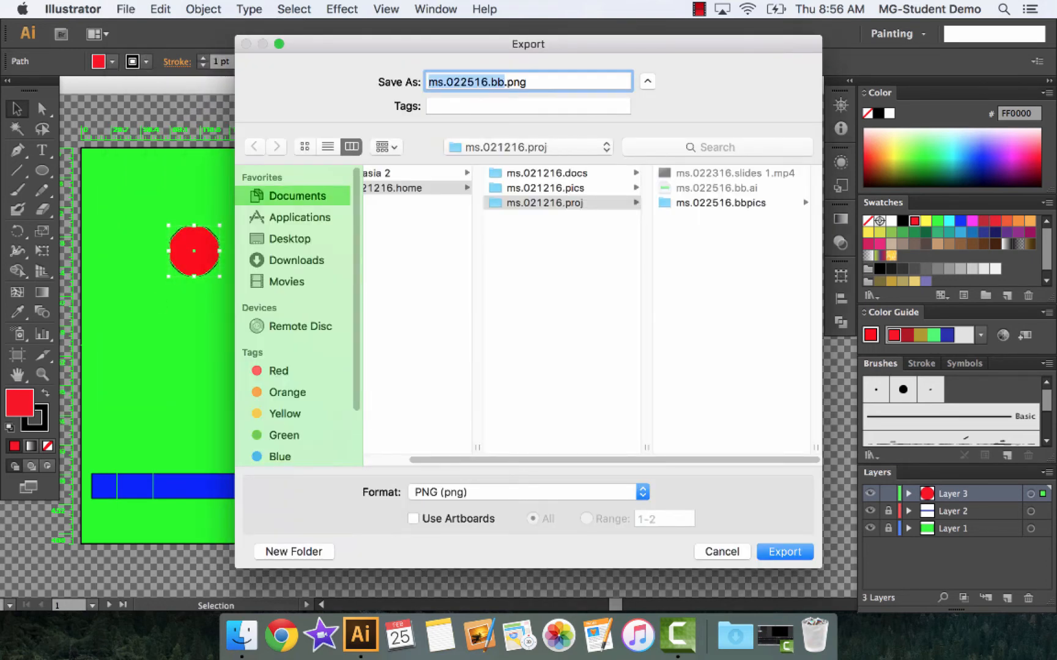
{"action": "key", "text": "Right"}
{"action": "type", "text": "1"}
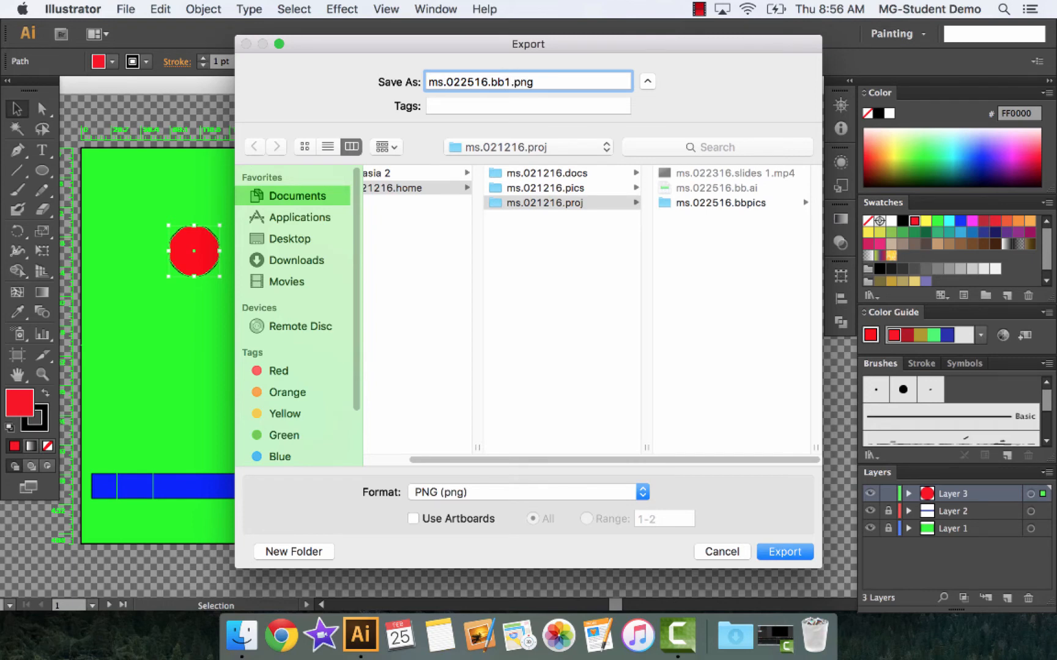
{"action": "type", "text": "0"}
{"action": "left_click", "coordinate": [745, 202]}
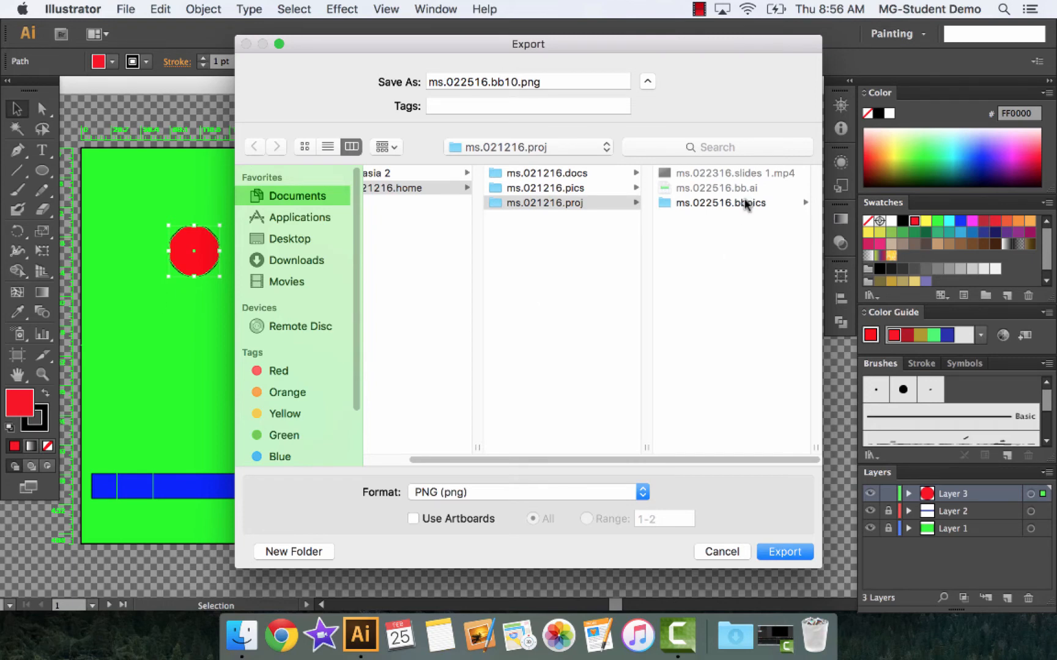
{"action": "left_click", "coordinate": [786, 552]}
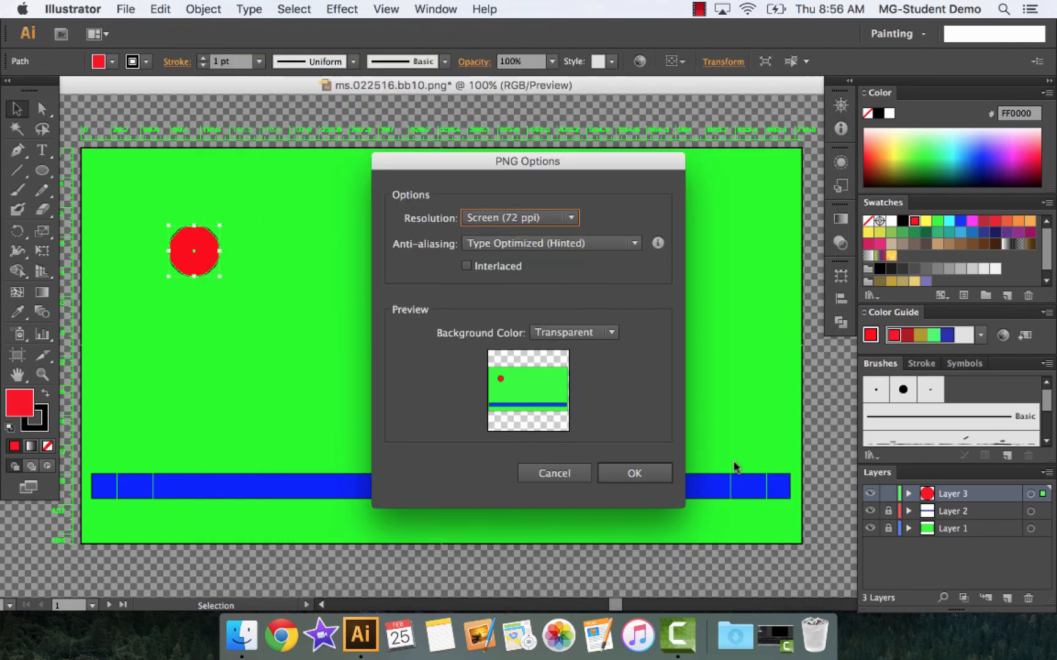
{"action": "left_click", "coordinate": [635, 474]}
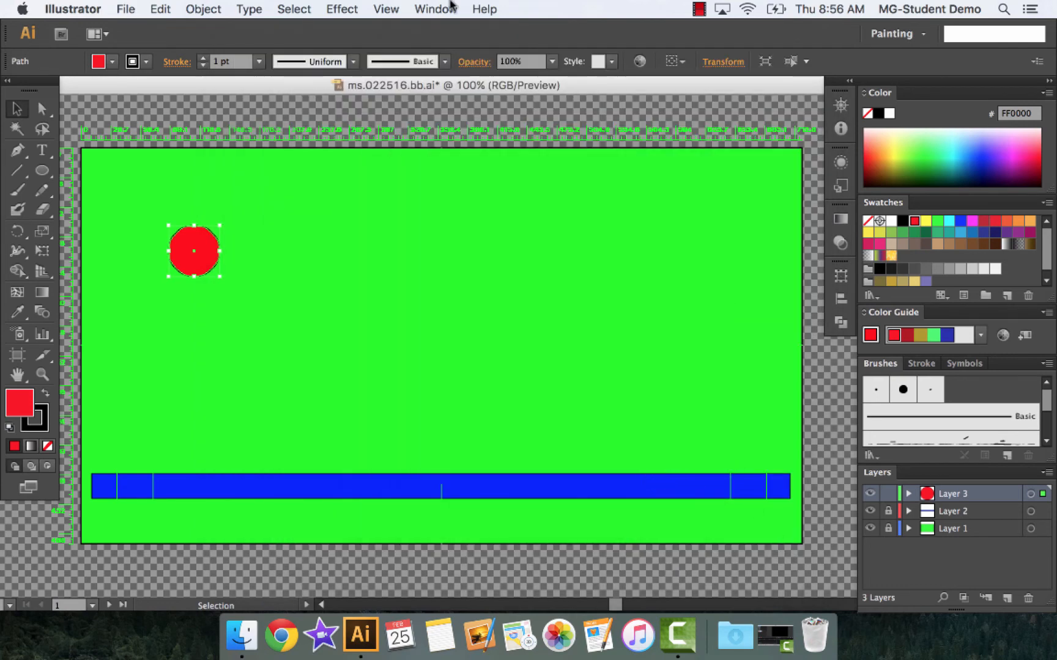
Export another frame with the red ball in the same position as ms.022516.bb11.png into the ms.022516.bbpics folder
{"action": "left_click", "coordinate": [128, 9]}
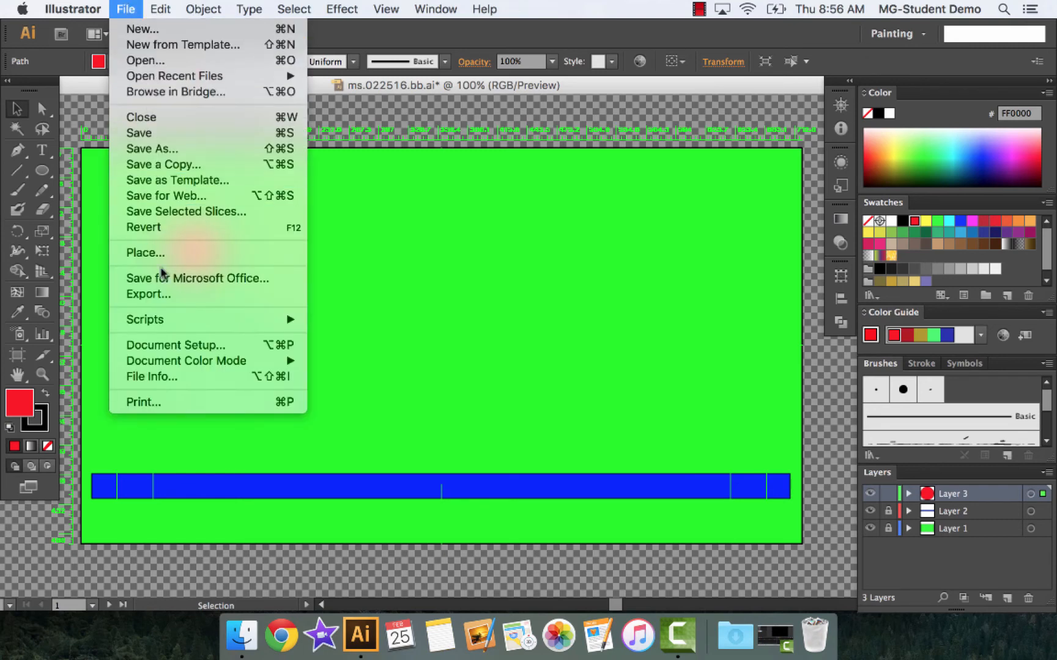
{"action": "left_click", "coordinate": [164, 294]}
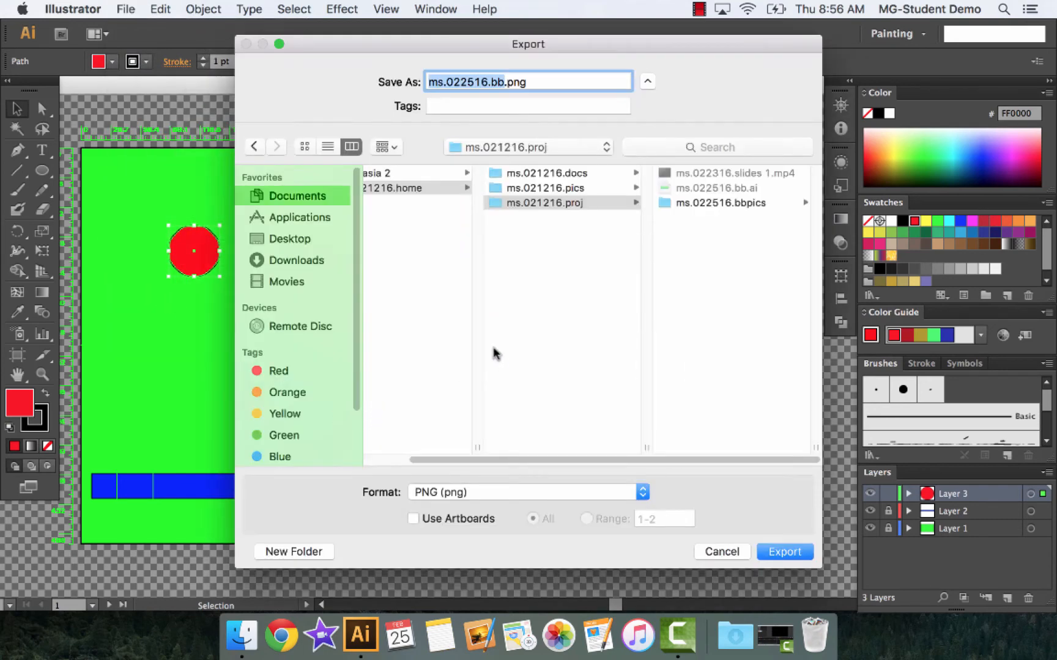
{"action": "left_click", "coordinate": [719, 203]}
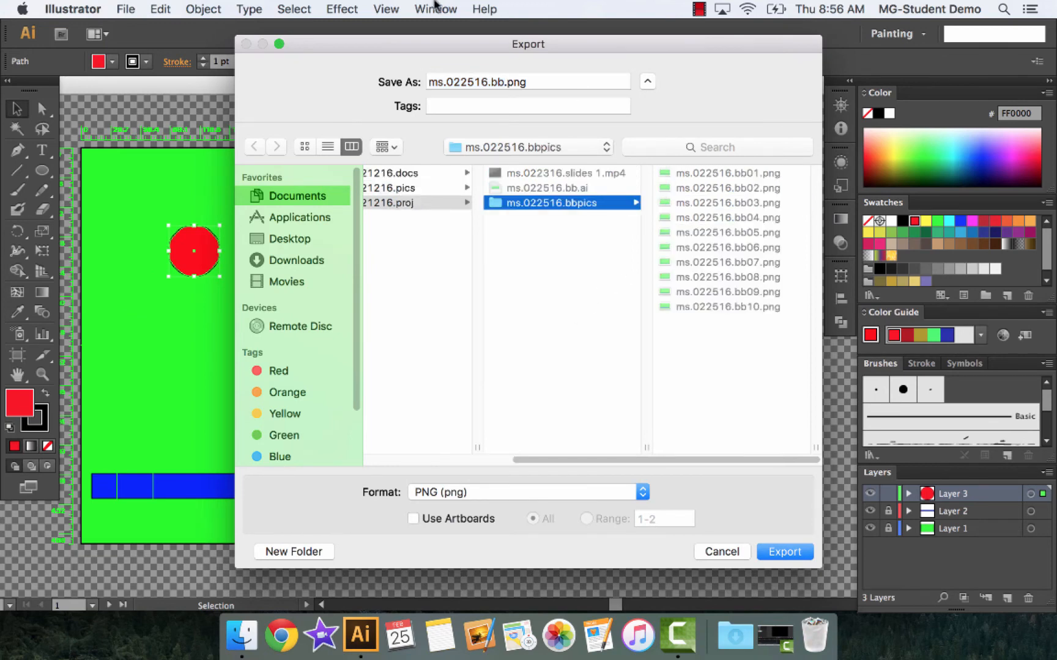
{"action": "left_click", "coordinate": [504, 82]}
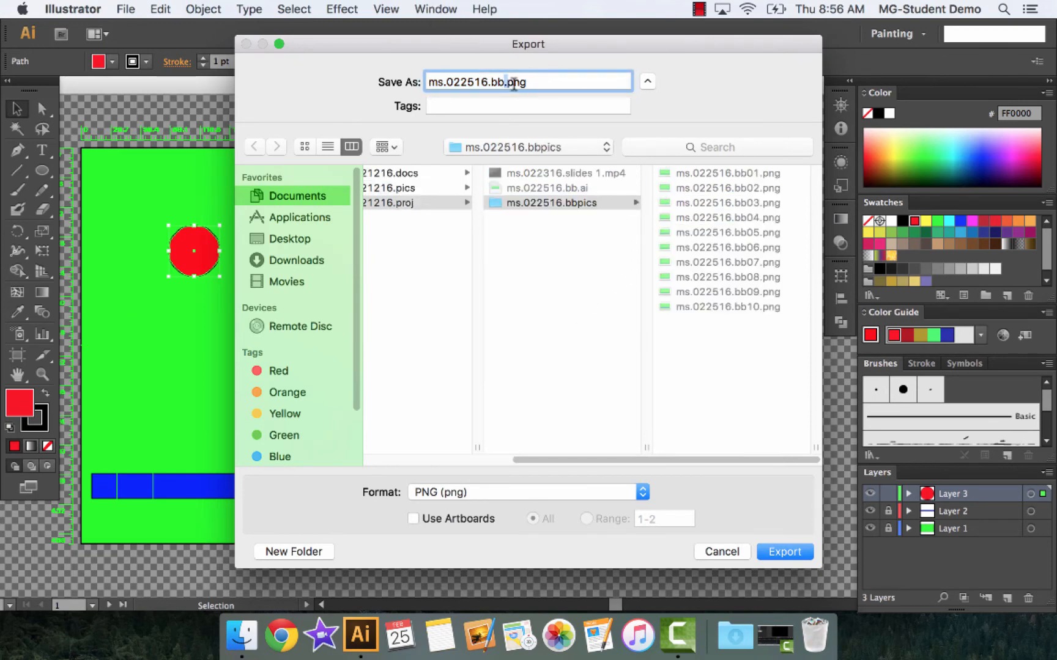
{"action": "key", "text": "Left"}
{"action": "type", "text": "11"}
{"action": "left_click", "coordinate": [776, 550]}
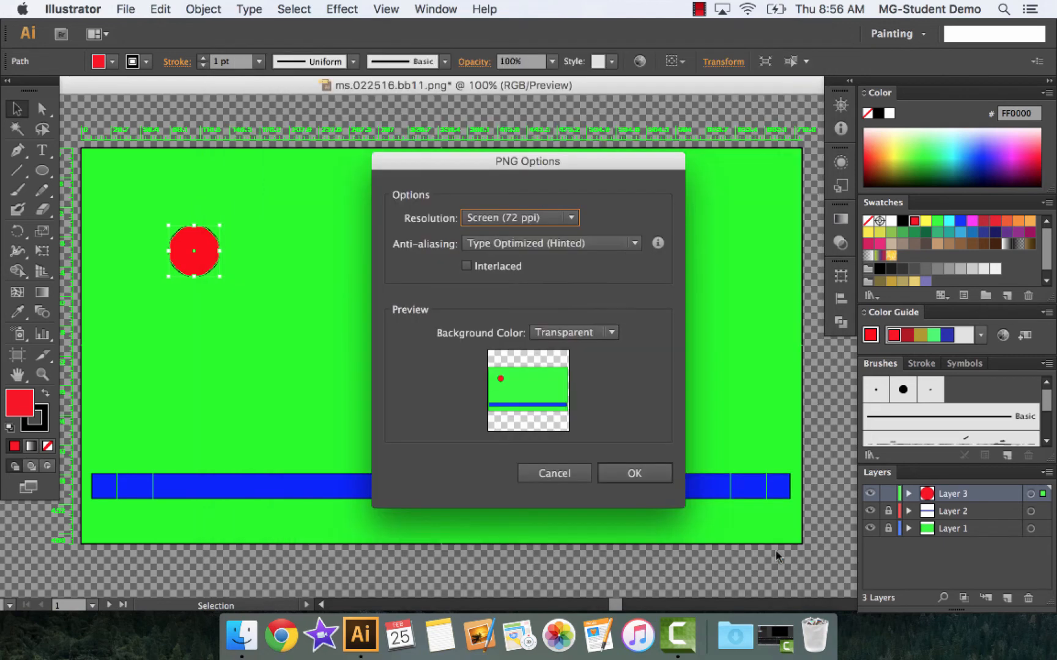
{"action": "left_click", "coordinate": [634, 473]}
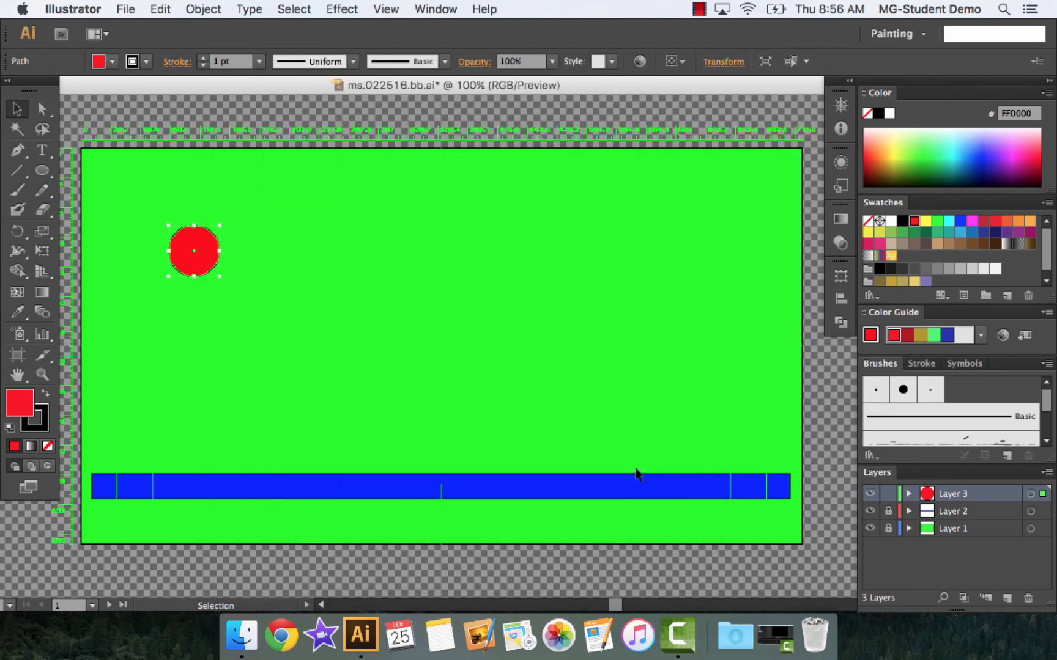
Move the red ball another step down and right and export the frame as ms.022516.bb12.png into the ms.022516.bbpics folder
{"action": "left_click_drag", "start_coordinate": [200, 255], "coordinate": [218, 274]}
{"action": "left_click", "coordinate": [126, 9]}
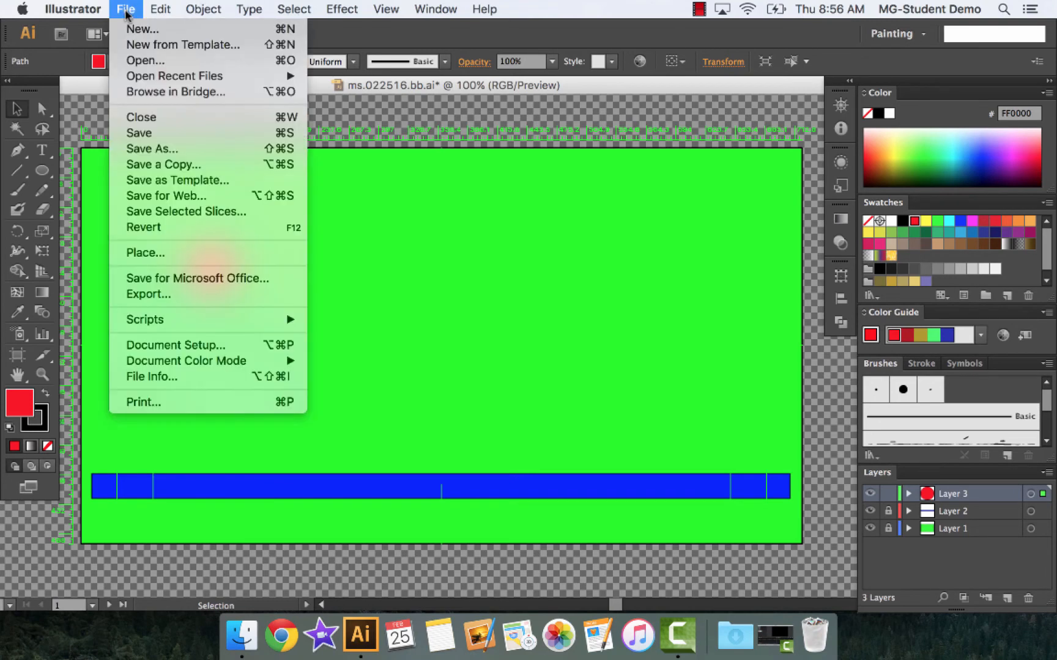
{"action": "left_click", "coordinate": [154, 294]}
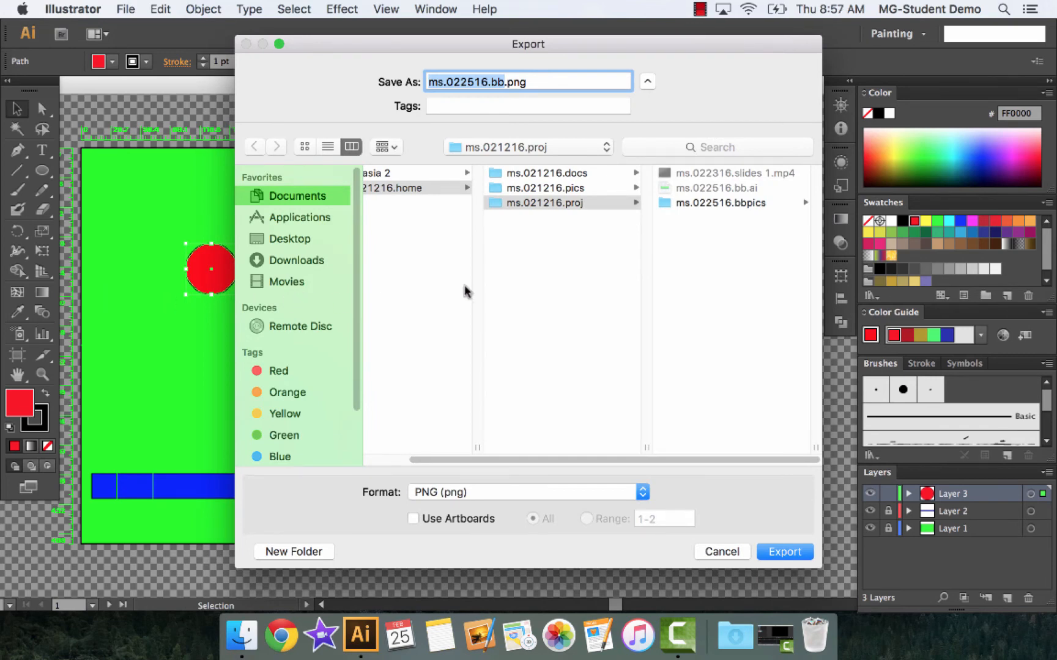
{"action": "left_click", "coordinate": [751, 202]}
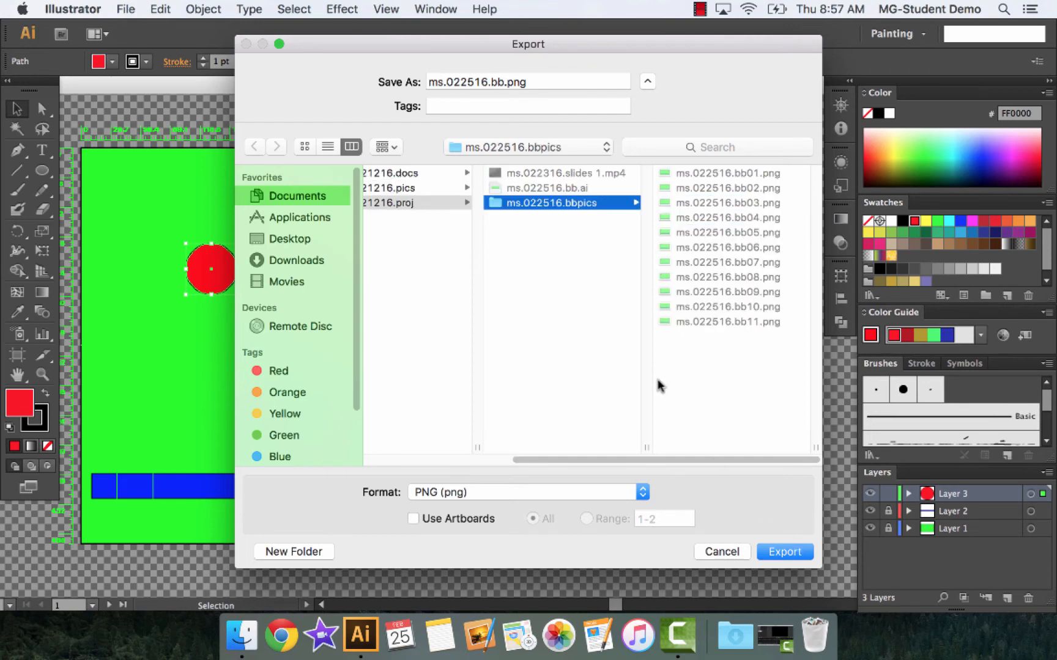
{"action": "left_click", "coordinate": [504, 81]}
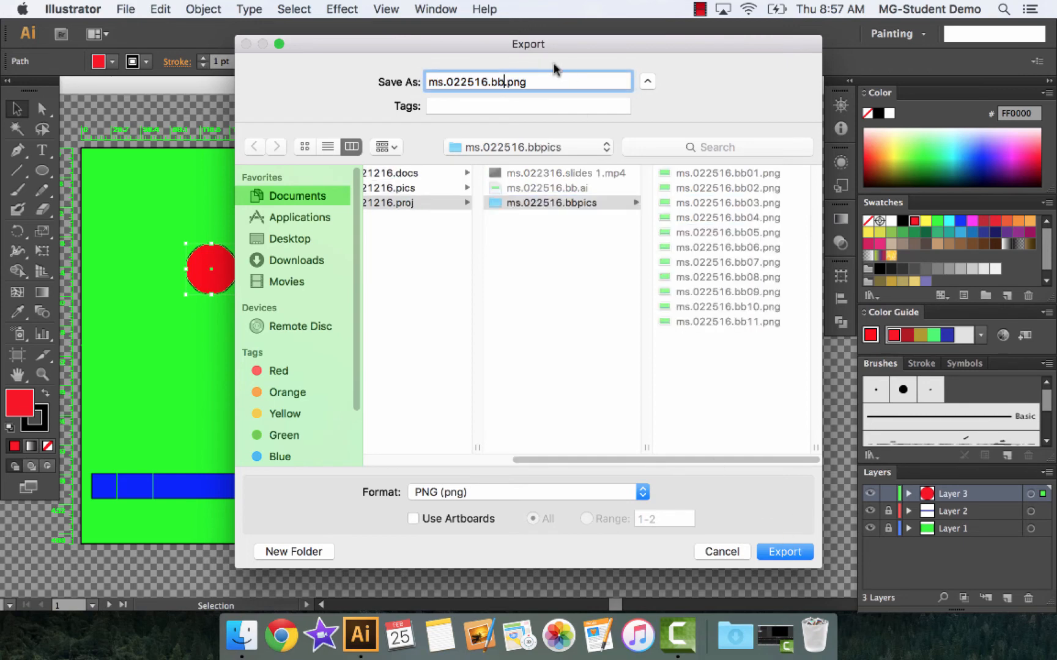
{"action": "type", "text": "12"}
{"action": "left_click", "coordinate": [774, 546]}
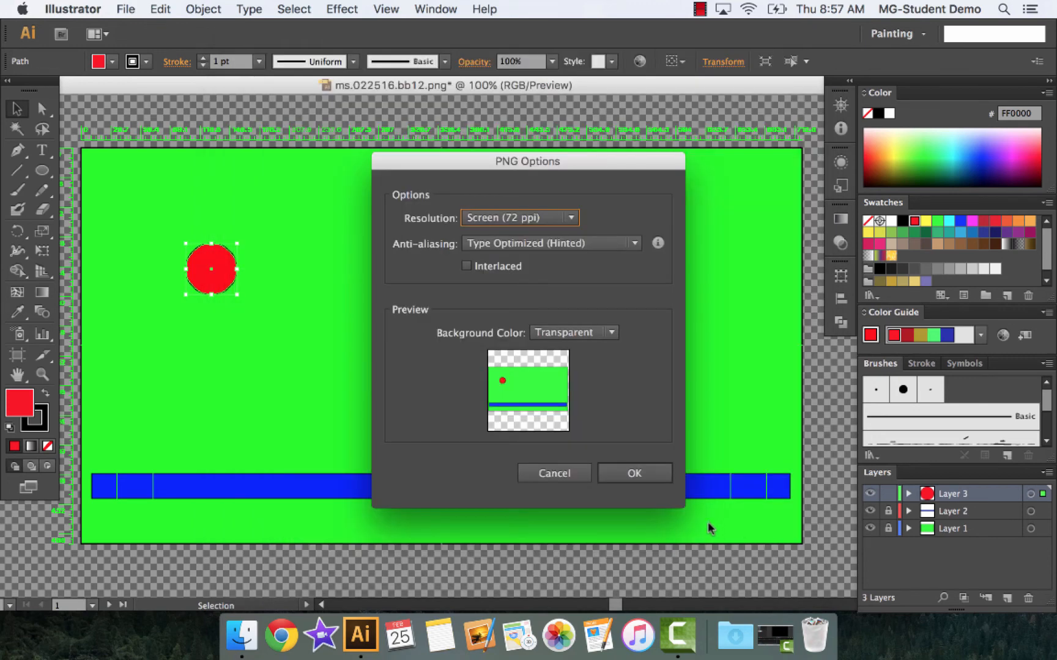
{"action": "left_click", "coordinate": [633, 475]}
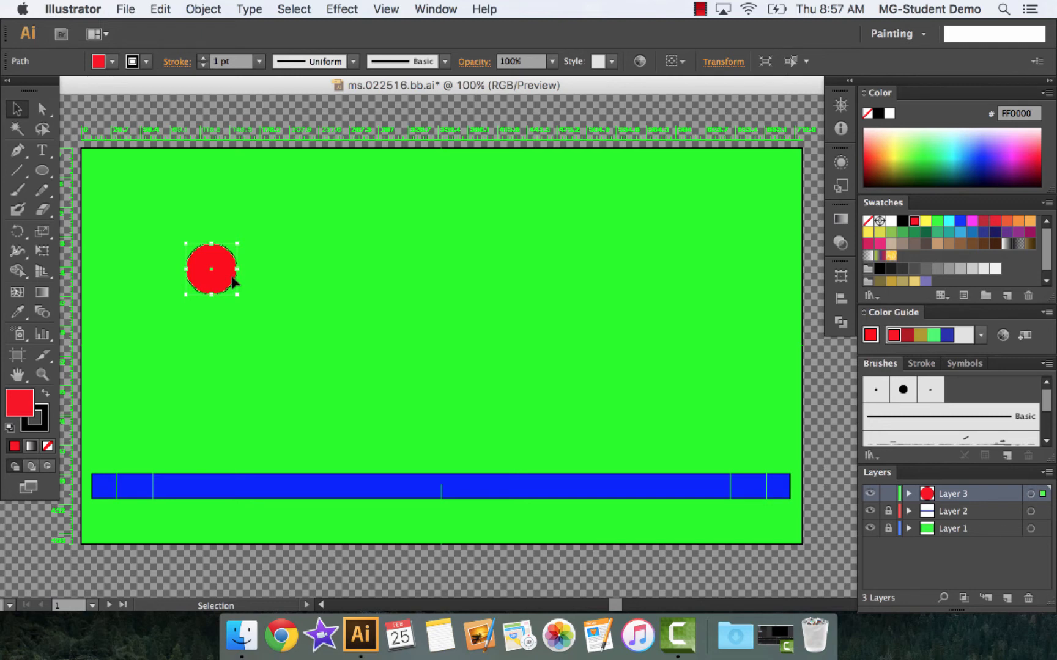
{"action": "left_click", "coordinate": [701, 10]}
{"action": "left_click", "coordinate": [752, 45]}
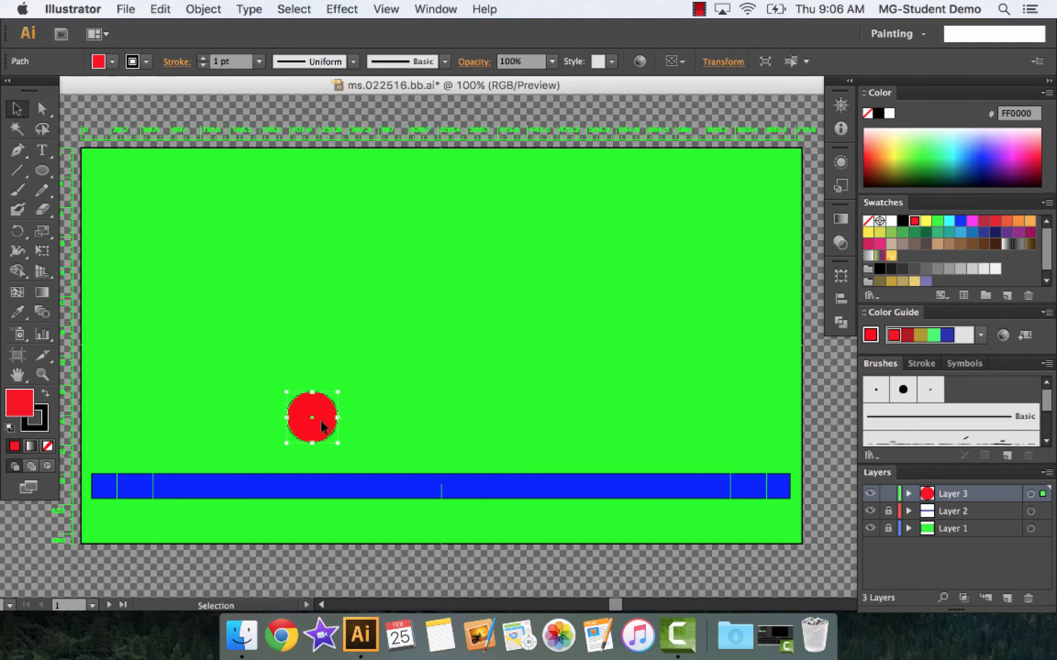
Move the red ball slightly down and right and export the frame as ms.022516.bb19.png into the ms.022516.bbpics folder
{"action": "left_click_drag", "start_coordinate": [321, 421], "coordinate": [326, 428]}
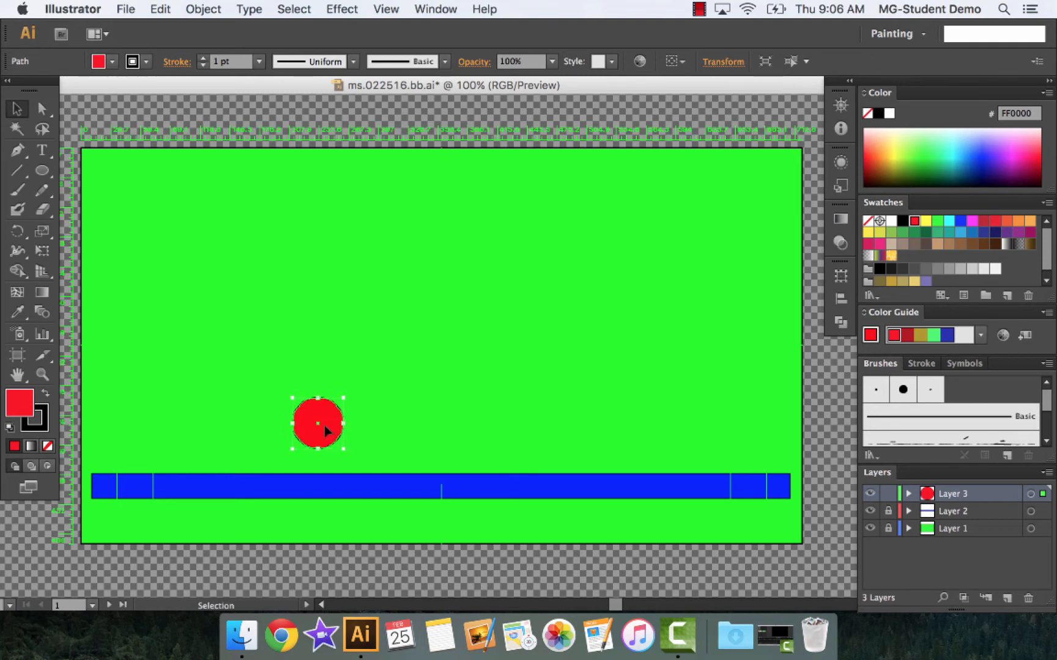
{"action": "left_click", "coordinate": [126, 10]}
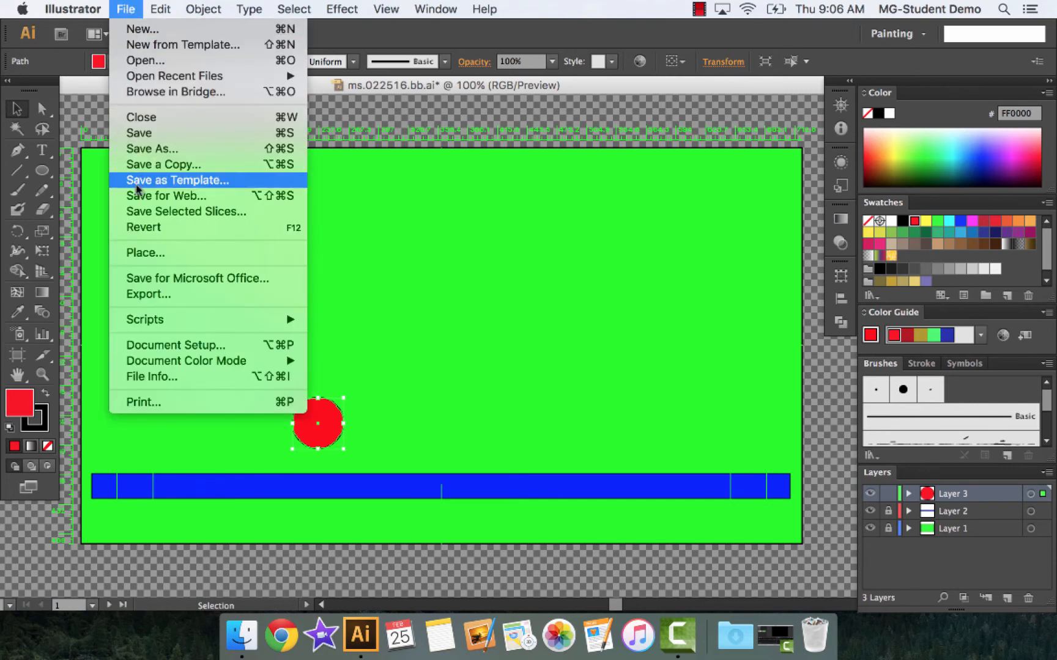
{"action": "left_click", "coordinate": [152, 295]}
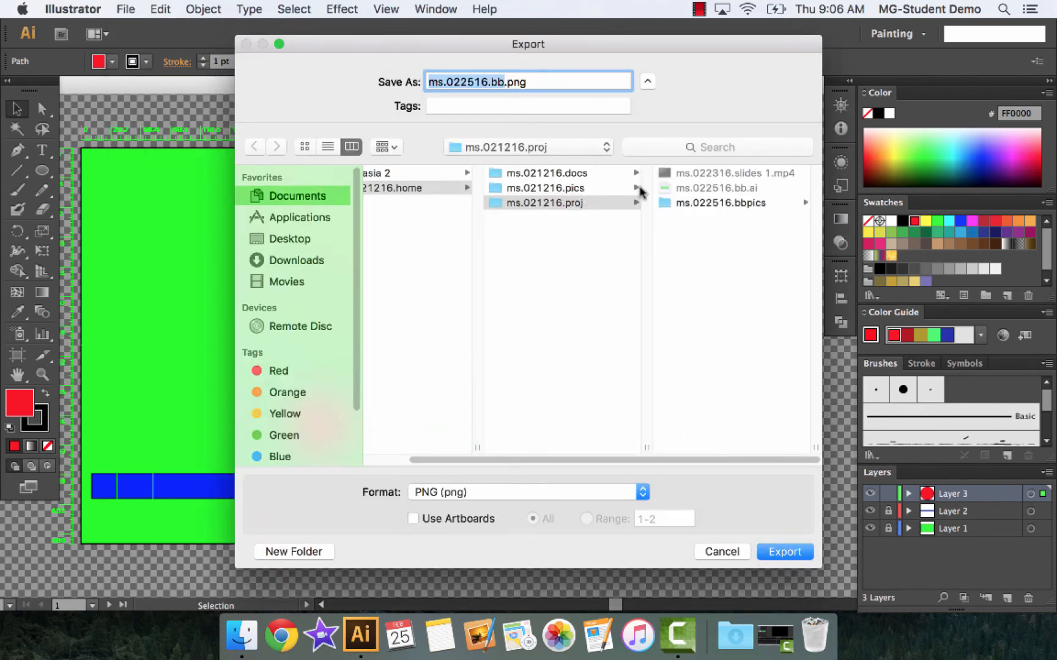
{"action": "left_click", "coordinate": [707, 202]}
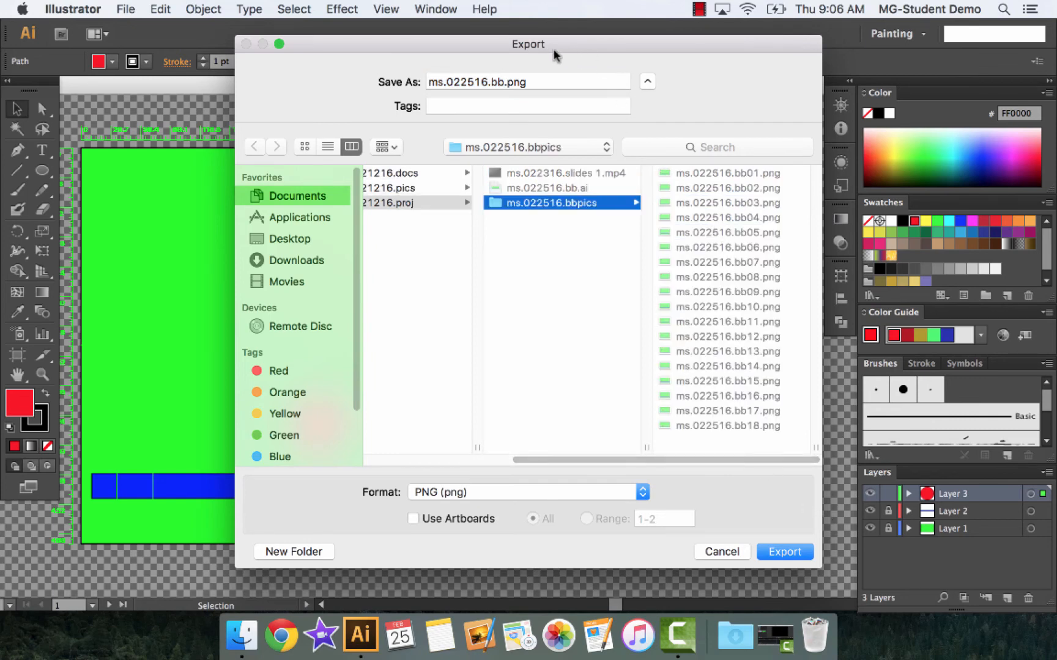
{"action": "left_click", "coordinate": [505, 81]}
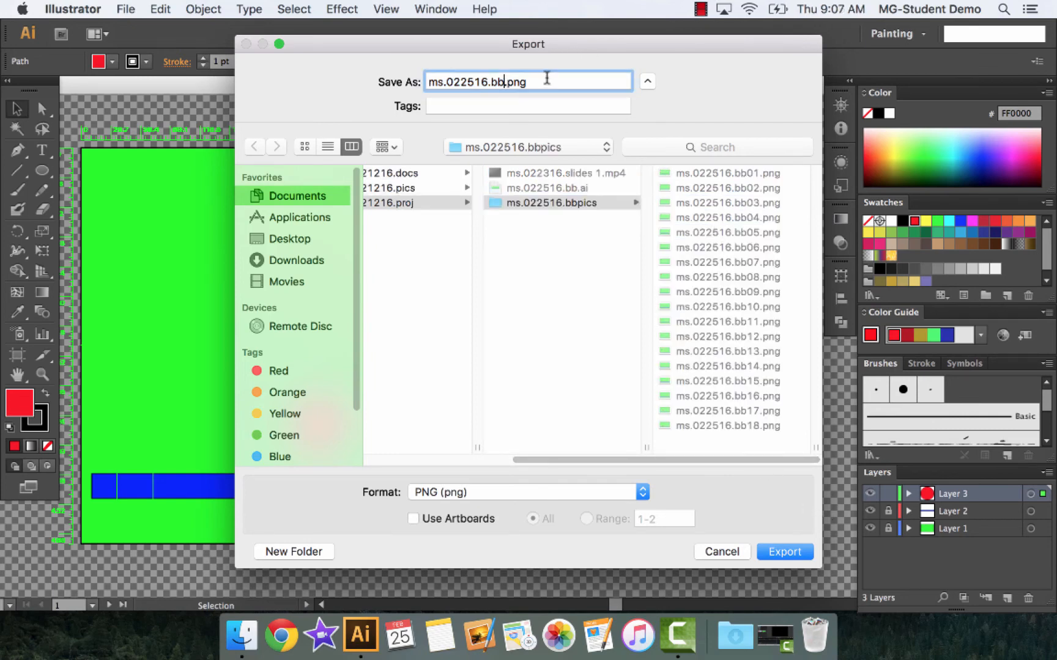
{"action": "type", "text": "19"}
{"action": "left_click", "coordinate": [781, 552]}
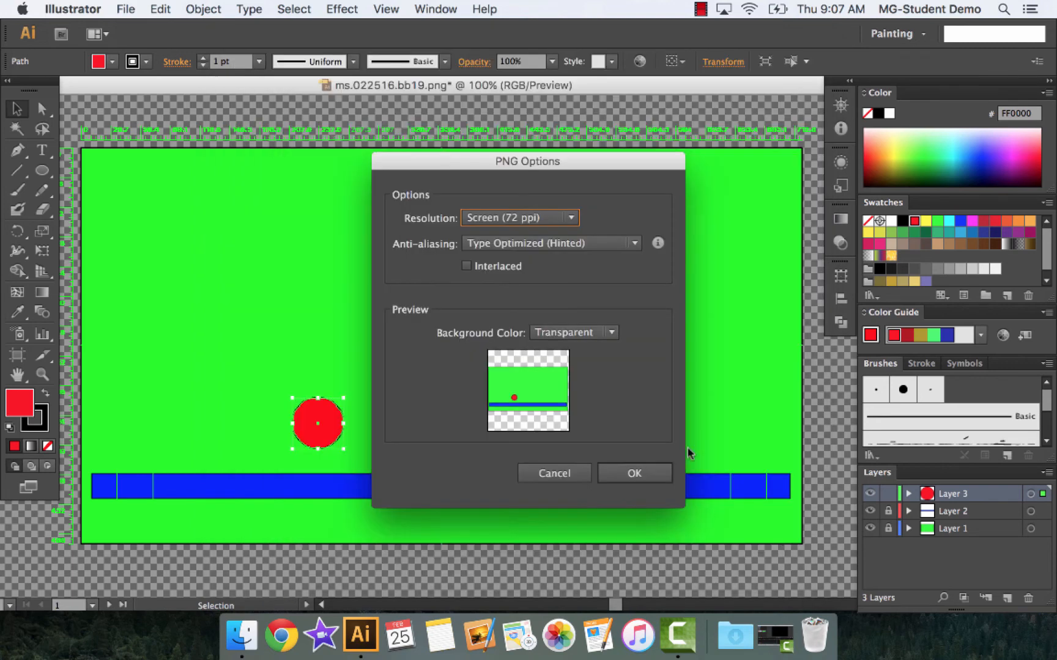
{"action": "left_click", "coordinate": [630, 472]}
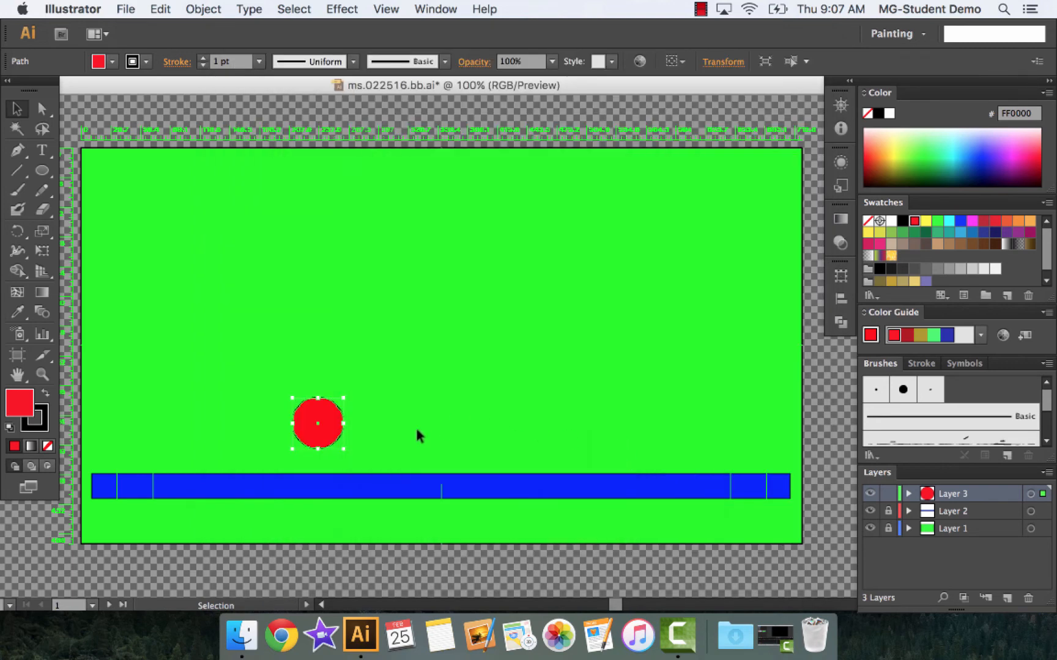
Shift the red ball another small step down and right and export the frame as ms.022516.bb20.png into ms.022516.bbpics
{"action": "left_click_drag", "start_coordinate": [335, 430], "coordinate": [340, 438]}
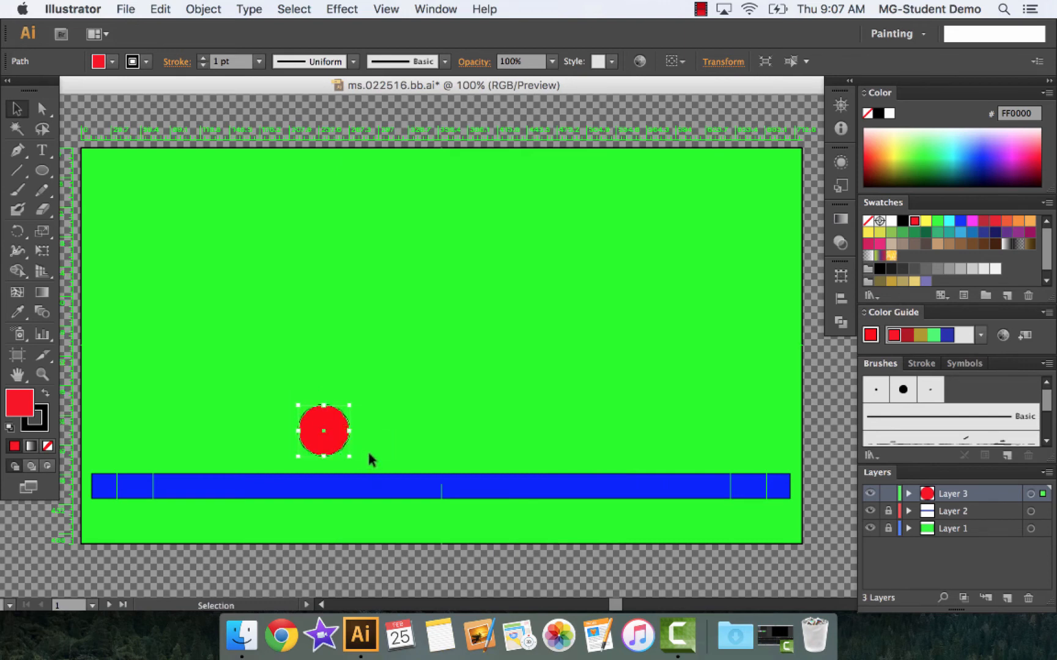
{"action": "left_click", "coordinate": [125, 9]}
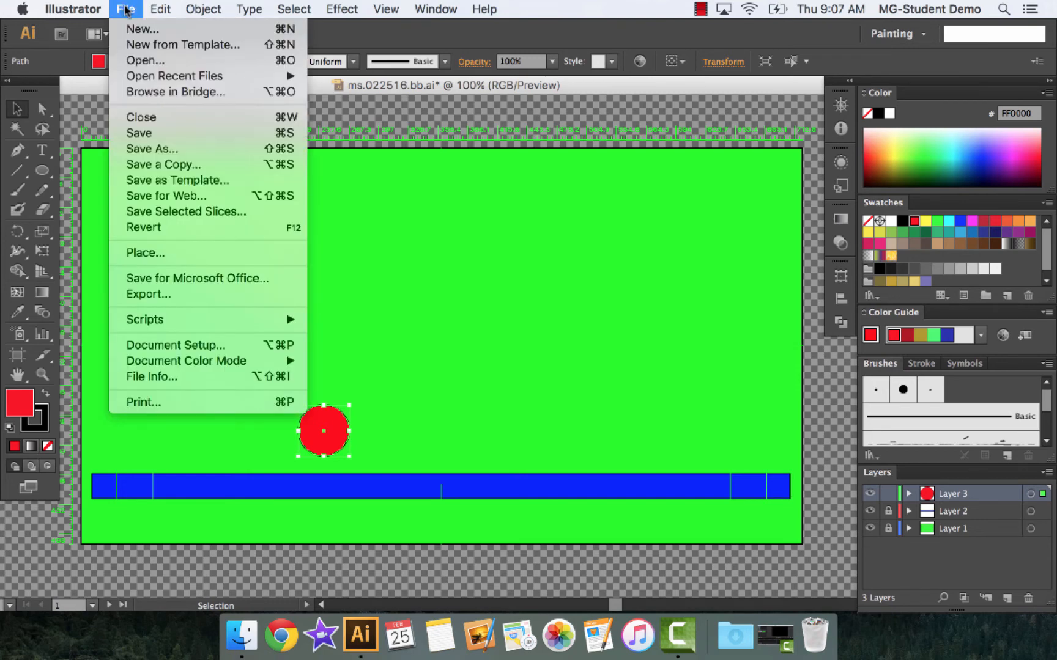
{"action": "left_click", "coordinate": [178, 296]}
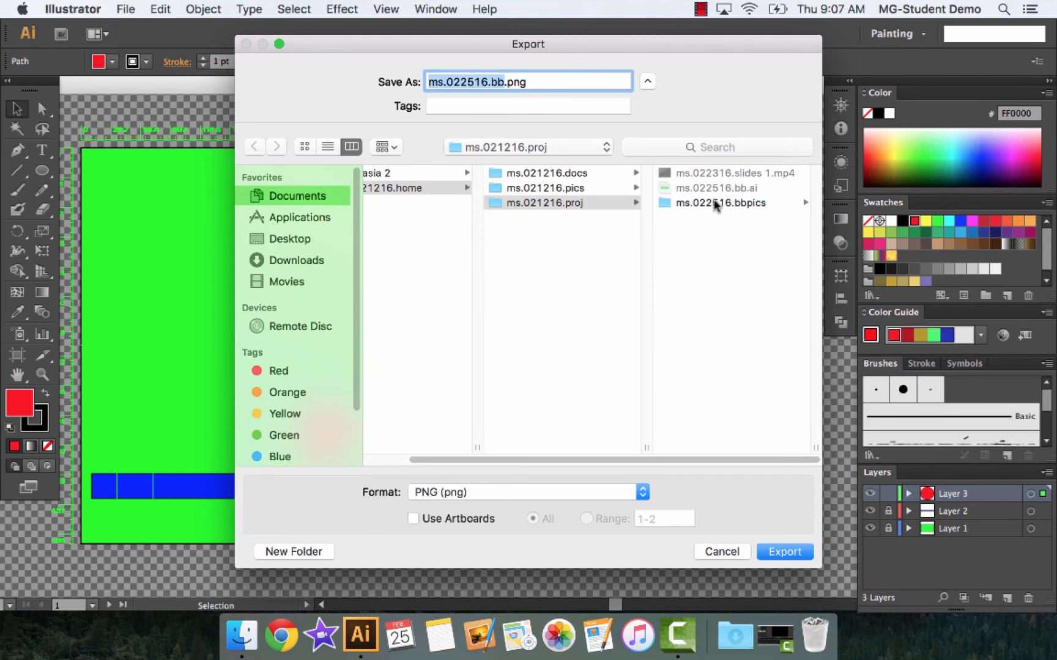
{"action": "left_click", "coordinate": [716, 203]}
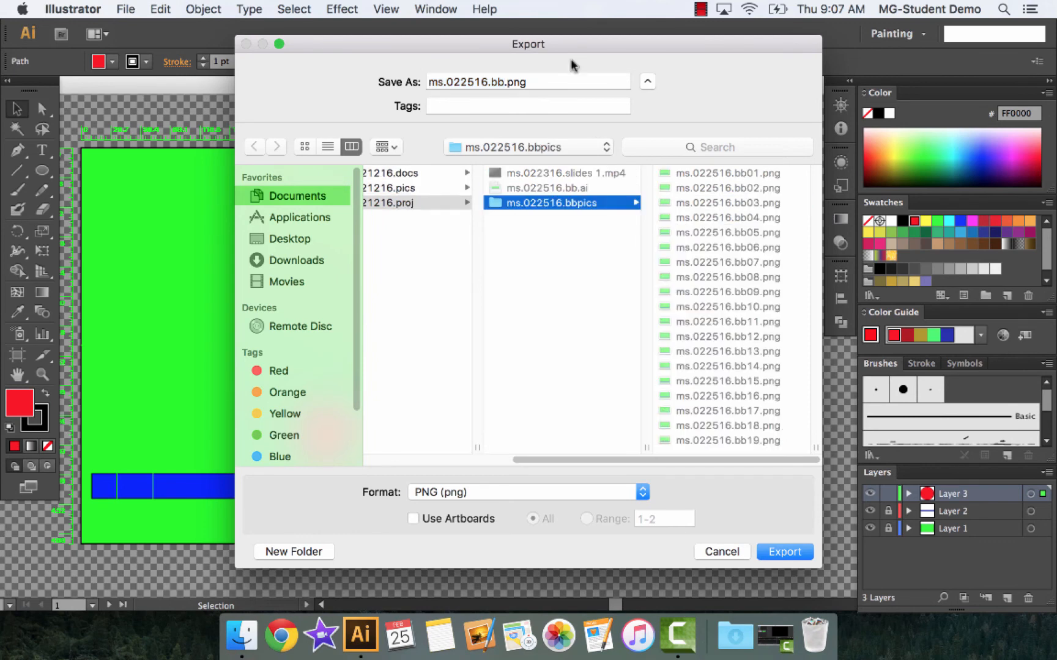
{"action": "left_click", "coordinate": [504, 82]}
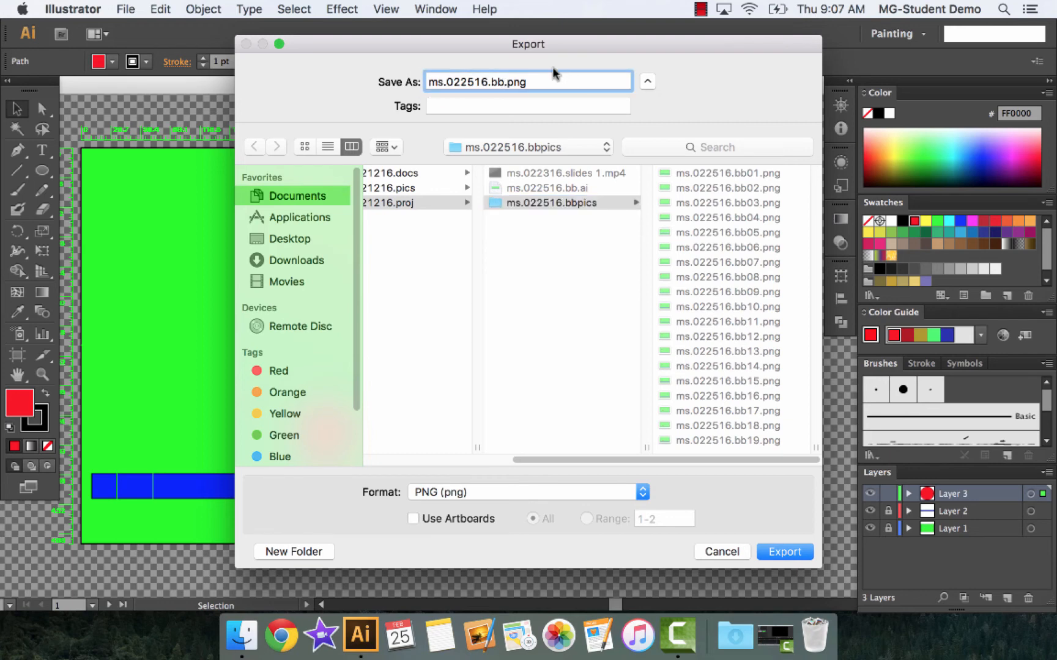
{"action": "type", "text": "20"}
{"action": "left_click", "coordinate": [774, 553]}
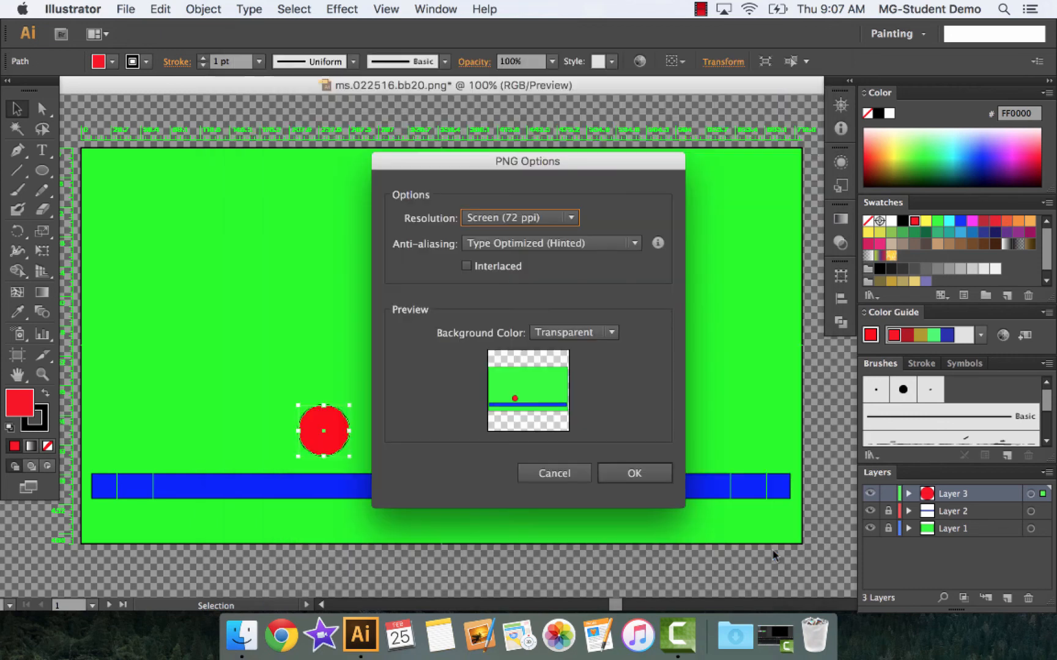
{"action": "left_click", "coordinate": [634, 475]}
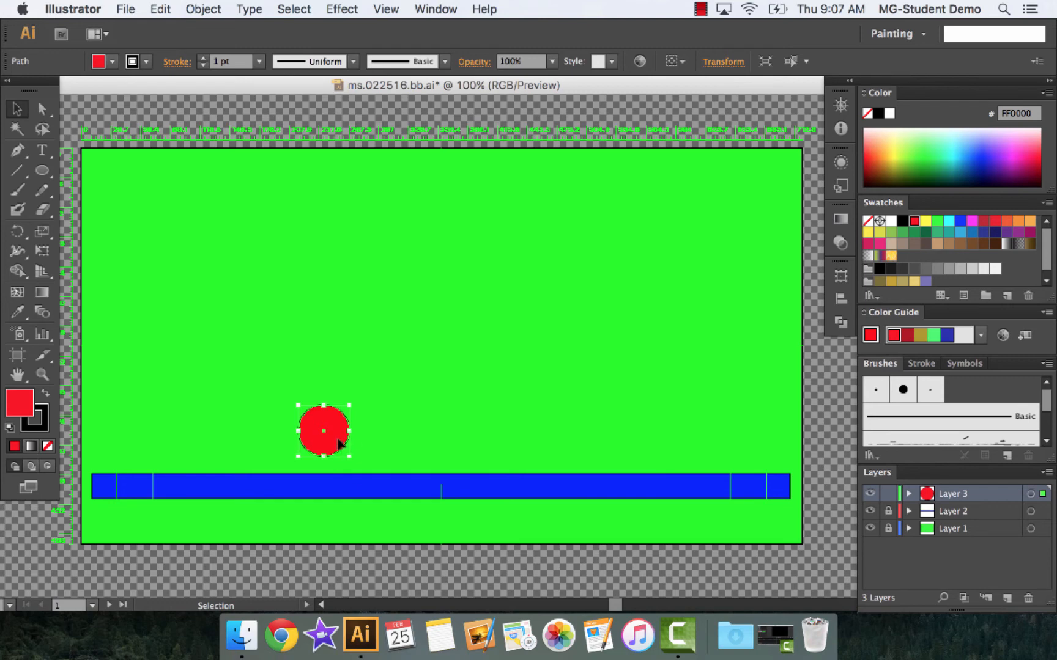
Move the red ball down and right to just above the blue bar and export the frame as ms.022516.bb21.png into ms.022516.bbpics
{"action": "left_click_drag", "start_coordinate": [338, 442], "coordinate": [344, 453]}
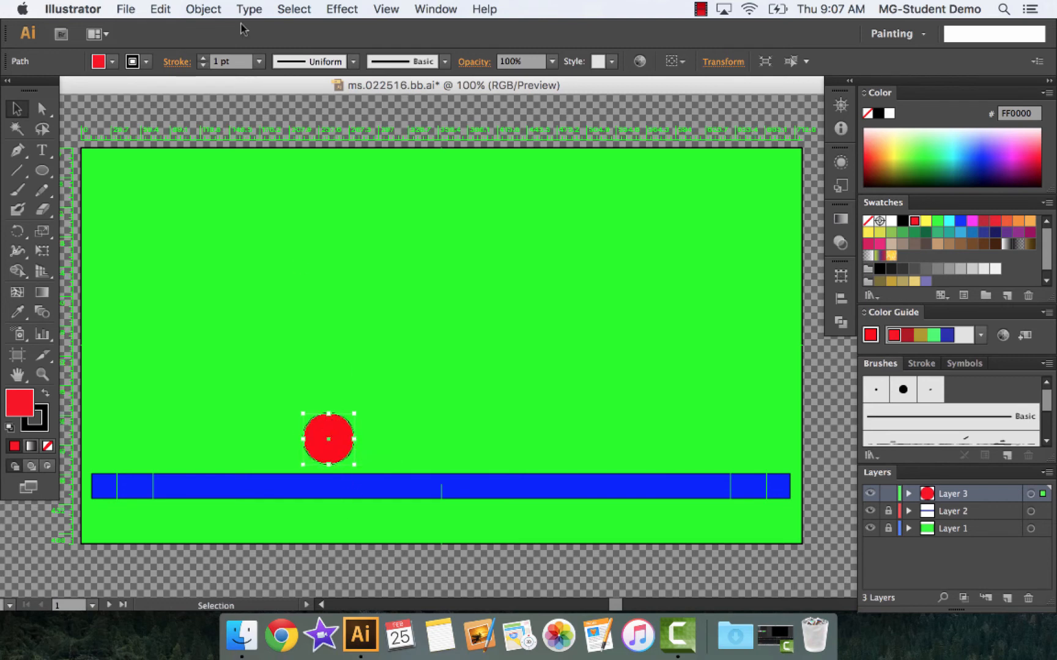
{"action": "left_click", "coordinate": [126, 9]}
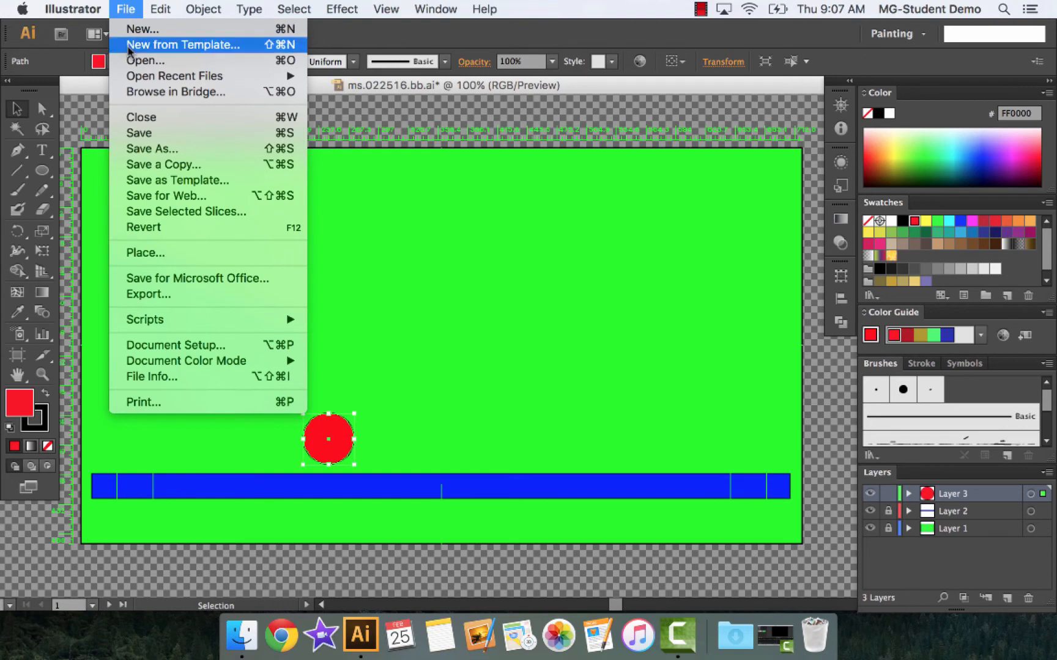
{"action": "left_click", "coordinate": [156, 293]}
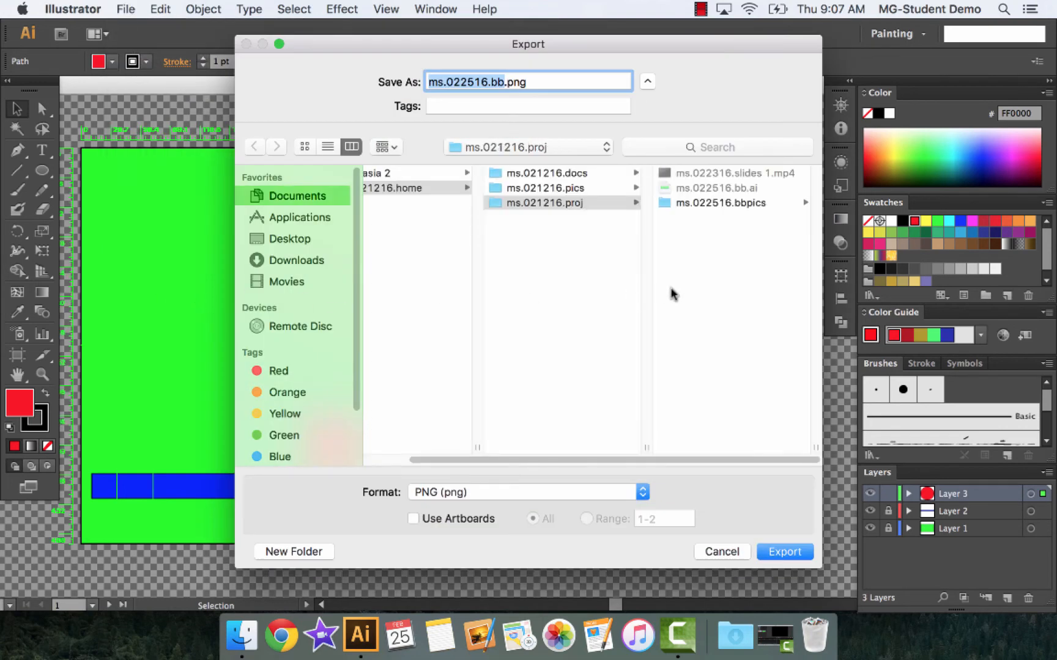
{"action": "left_click", "coordinate": [710, 202]}
{"action": "scroll", "coordinate": [731, 271], "scroll_direction": "down", "scroll_amount": 1}
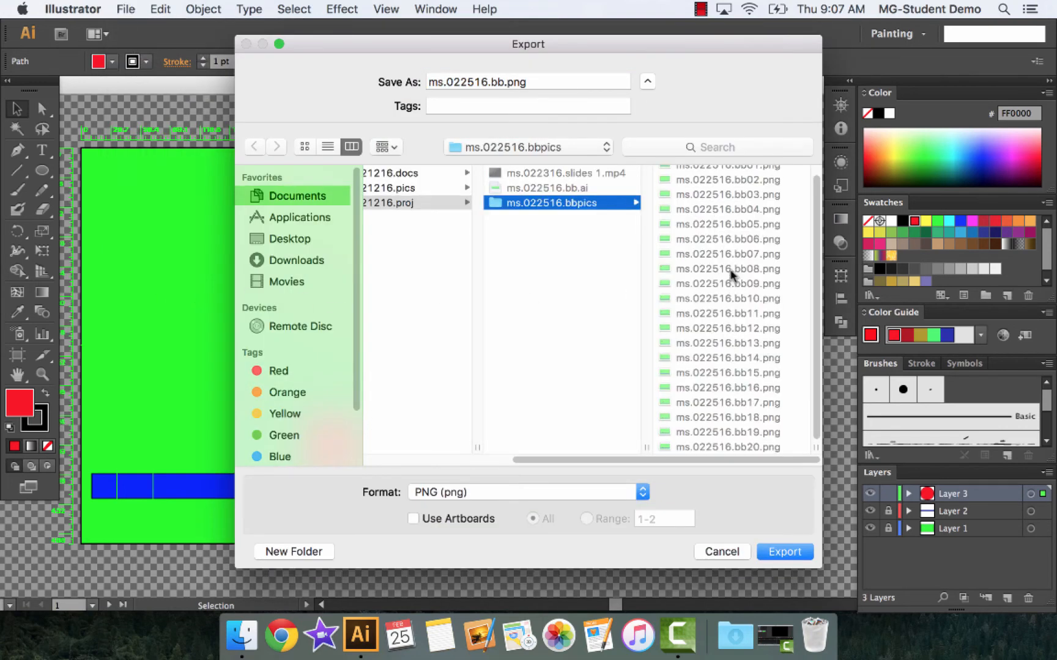
{"action": "left_click", "coordinate": [504, 82]}
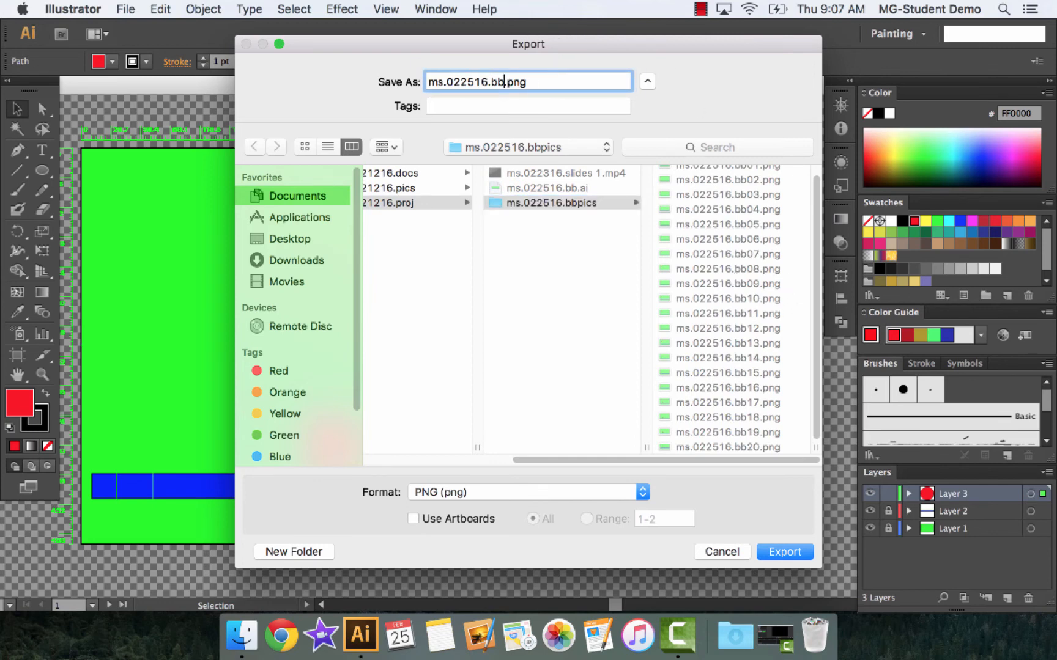
{"action": "type", "text": "21"}
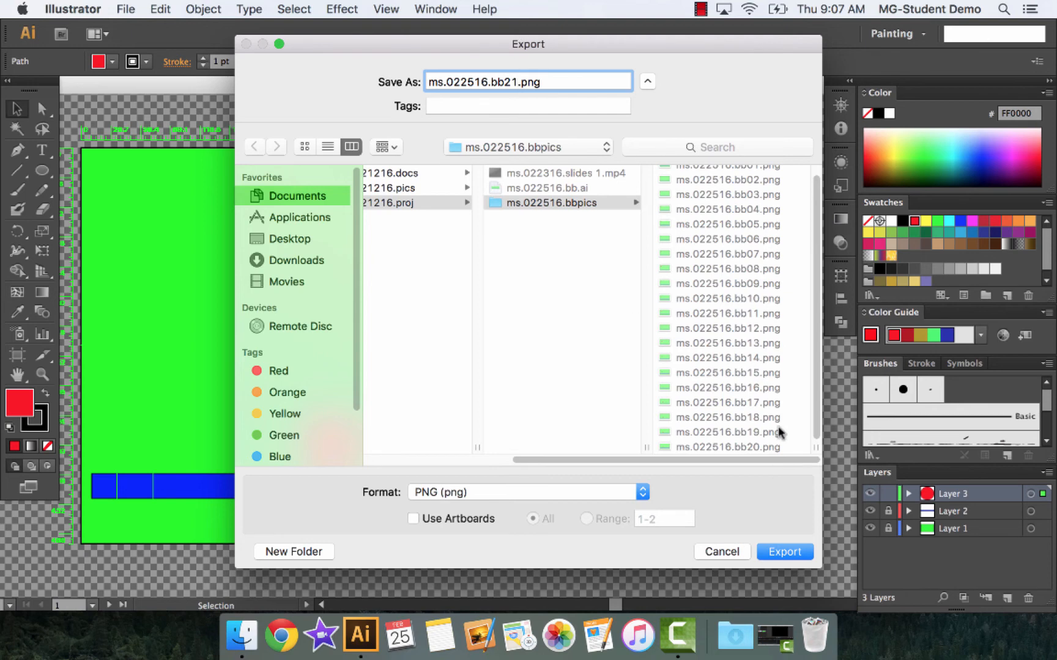
{"action": "left_click", "coordinate": [784, 552]}
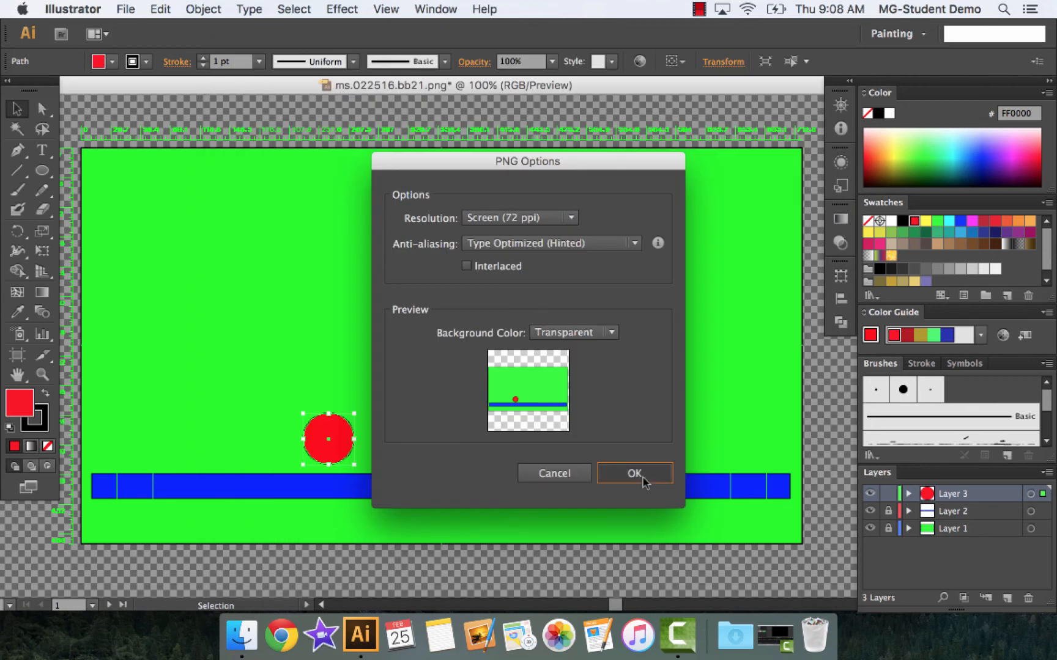
{"action": "left_click", "coordinate": [643, 477]}
Move the red ball down and right until it touches the blue bar and export the frame as ms.022516.bb22.png into ms.022516.bbpics
{"action": "left_click_drag", "start_coordinate": [332, 447], "coordinate": [341, 454]}
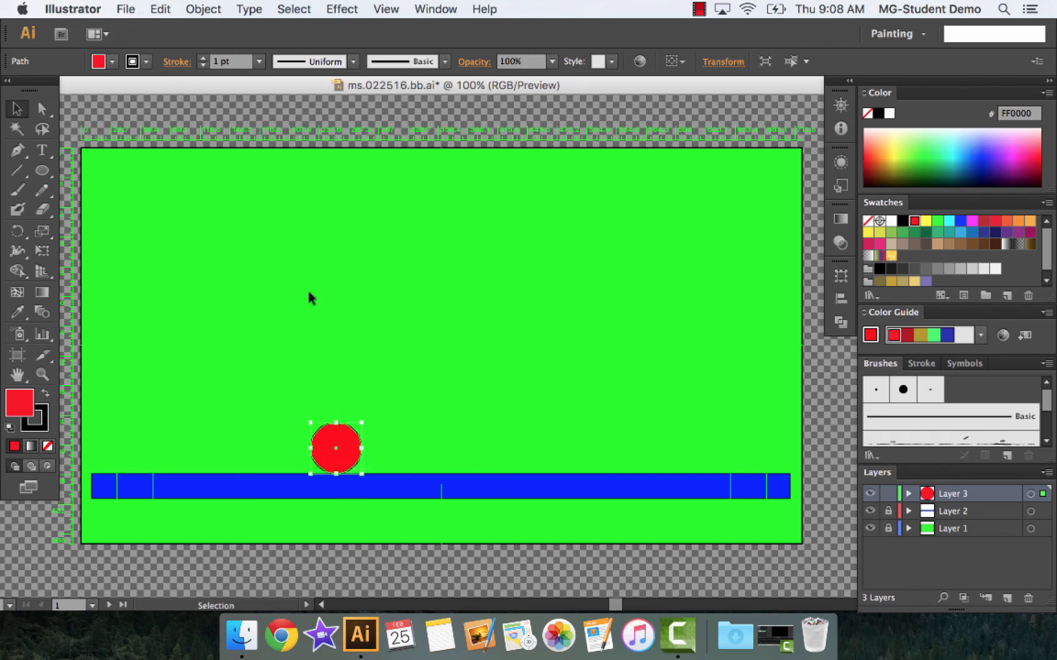
{"action": "left_click", "coordinate": [125, 9]}
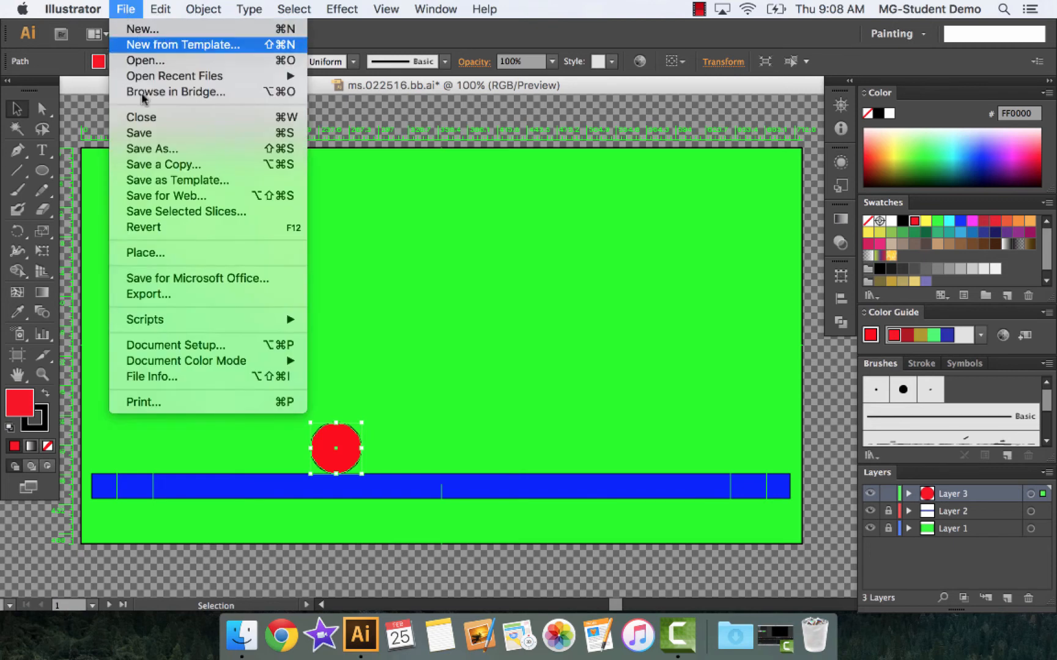
{"action": "left_click", "coordinate": [168, 296]}
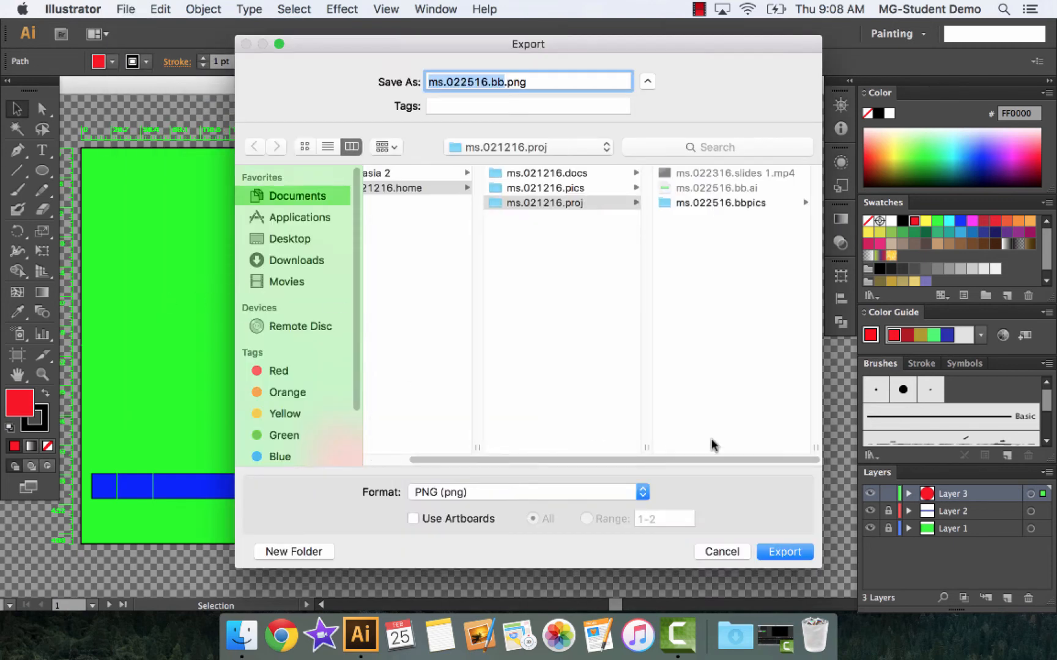
{"action": "left_click", "coordinate": [747, 203]}
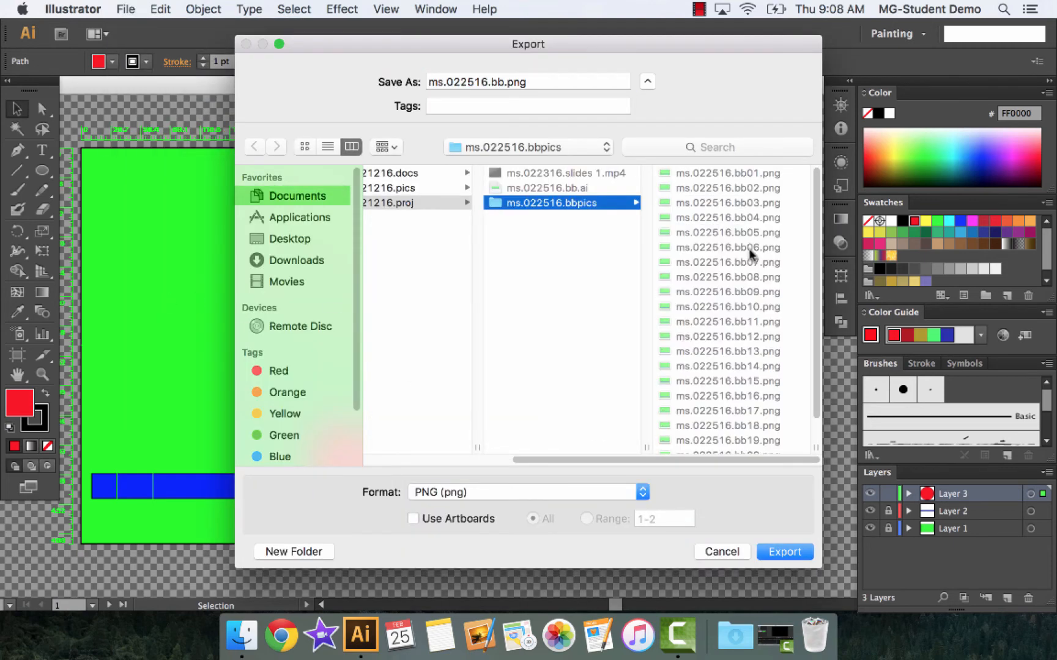
{"action": "scroll", "coordinate": [816, 394], "scroll_direction": "down", "scroll_amount": 2}
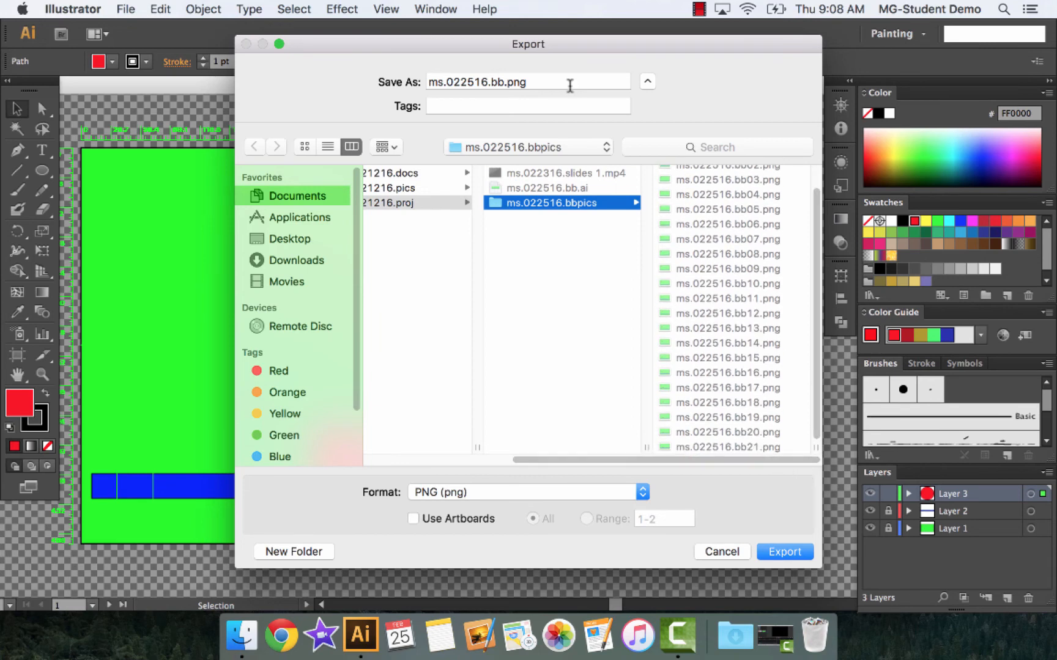
{"action": "left_click", "coordinate": [504, 82]}
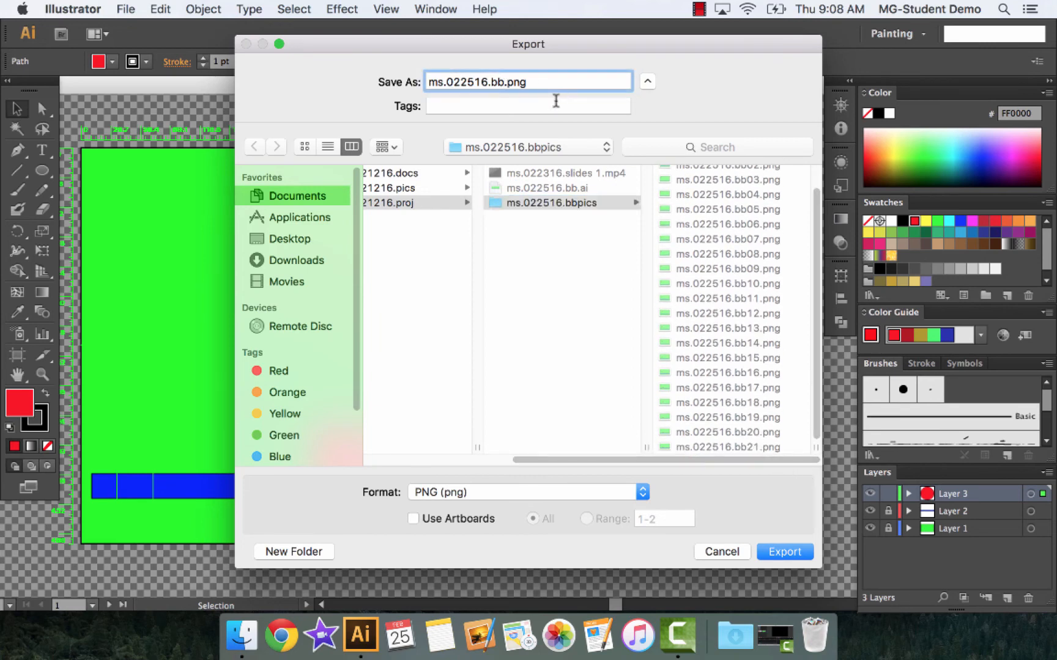
{"action": "type", "text": "22"}
{"action": "key", "text": "Return"}
{"action": "key", "text": "Return"}
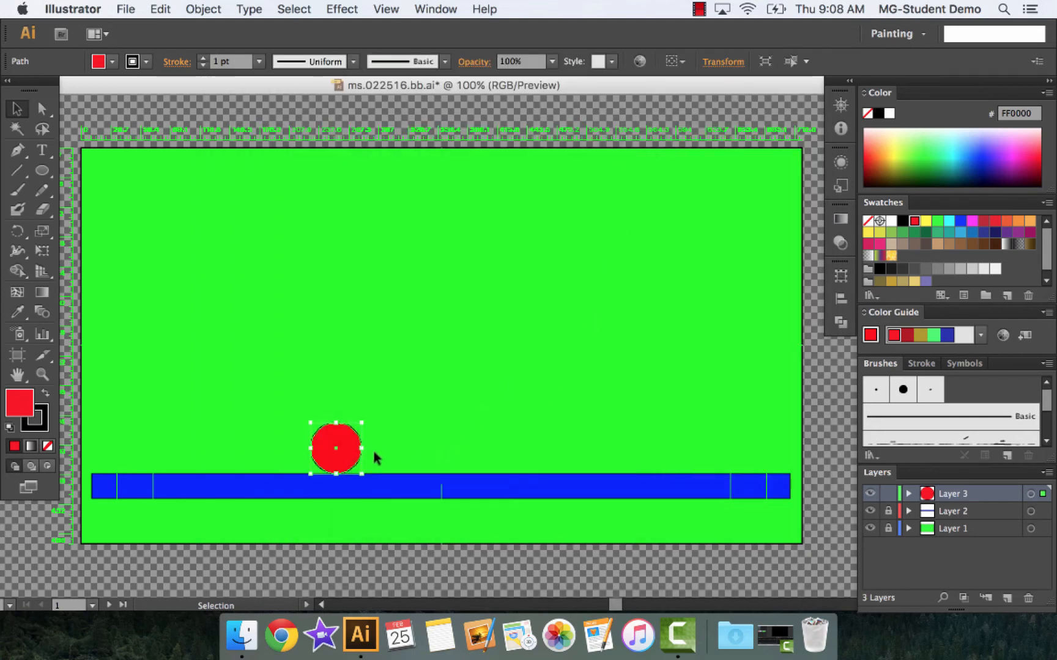
Squash the red ball slightly wider and shorter on the blue bar and export the frame as ms.022516.bb23.png into ms.022516.bbpics
{"action": "left_click_drag", "start_coordinate": [362, 448], "coordinate": [337, 428]}
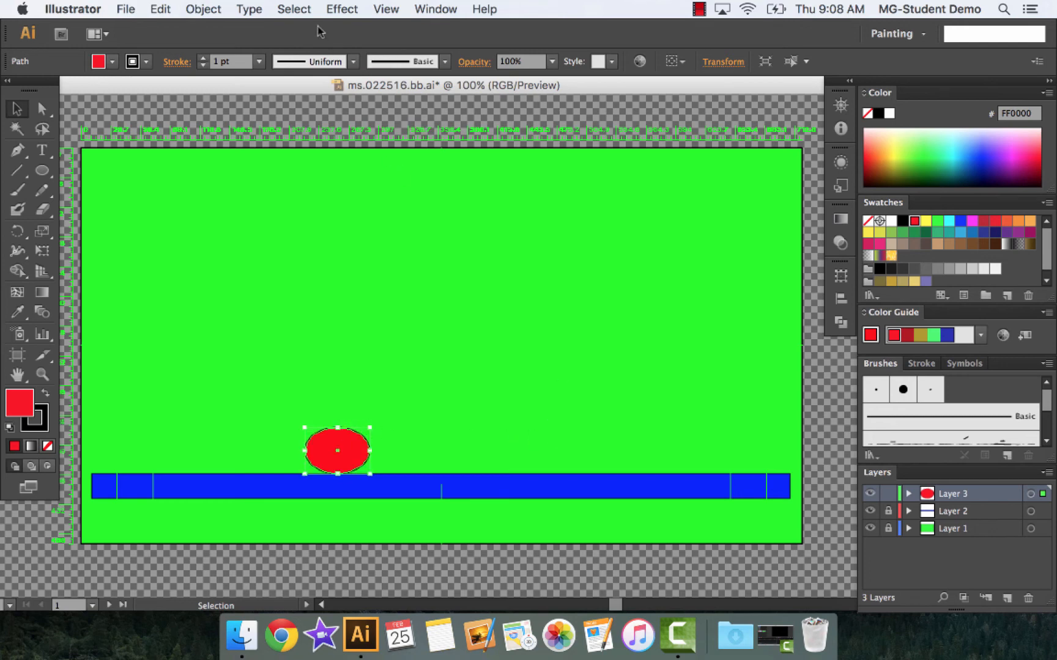
{"action": "left_click", "coordinate": [126, 11]}
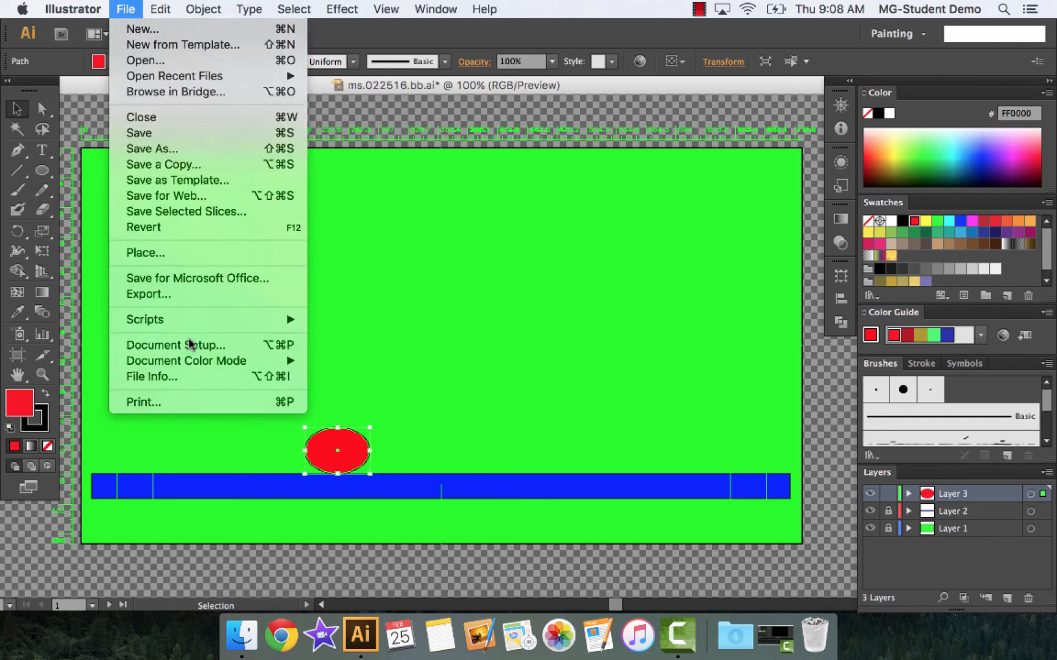
{"action": "left_click", "coordinate": [196, 291]}
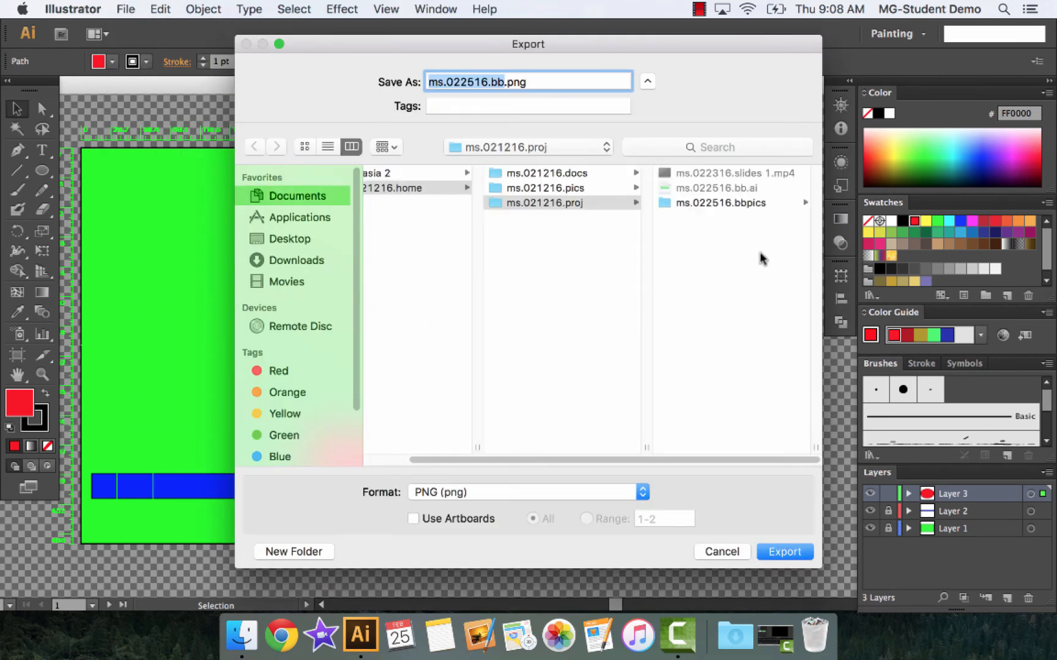
{"action": "left_click", "coordinate": [751, 201]}
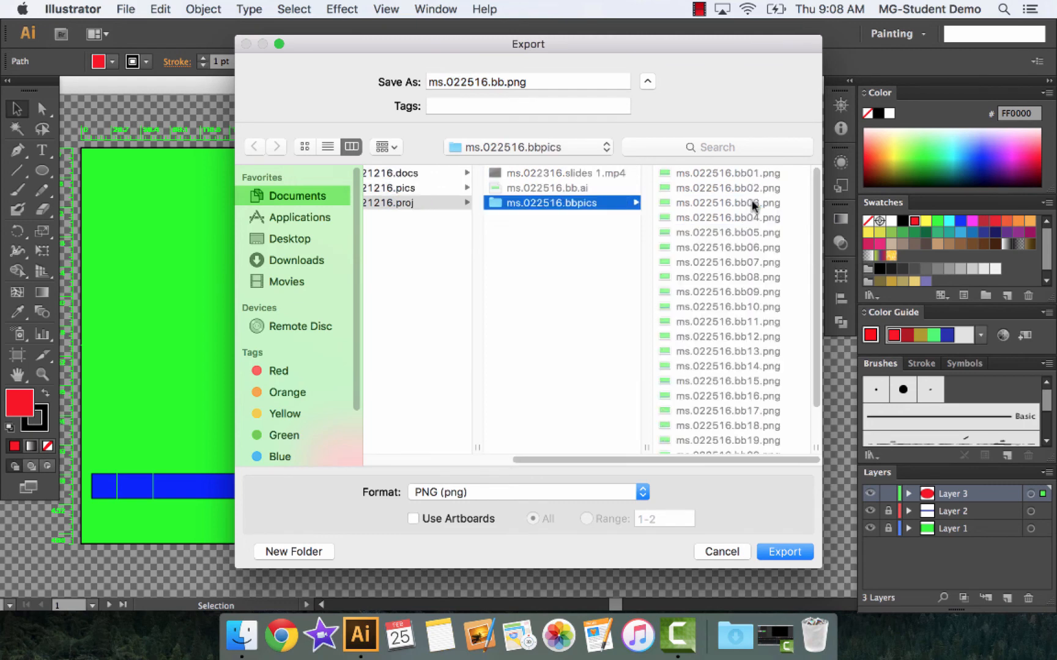
{"action": "scroll", "coordinate": [777, 398], "scroll_direction": "down", "scroll_amount": 3}
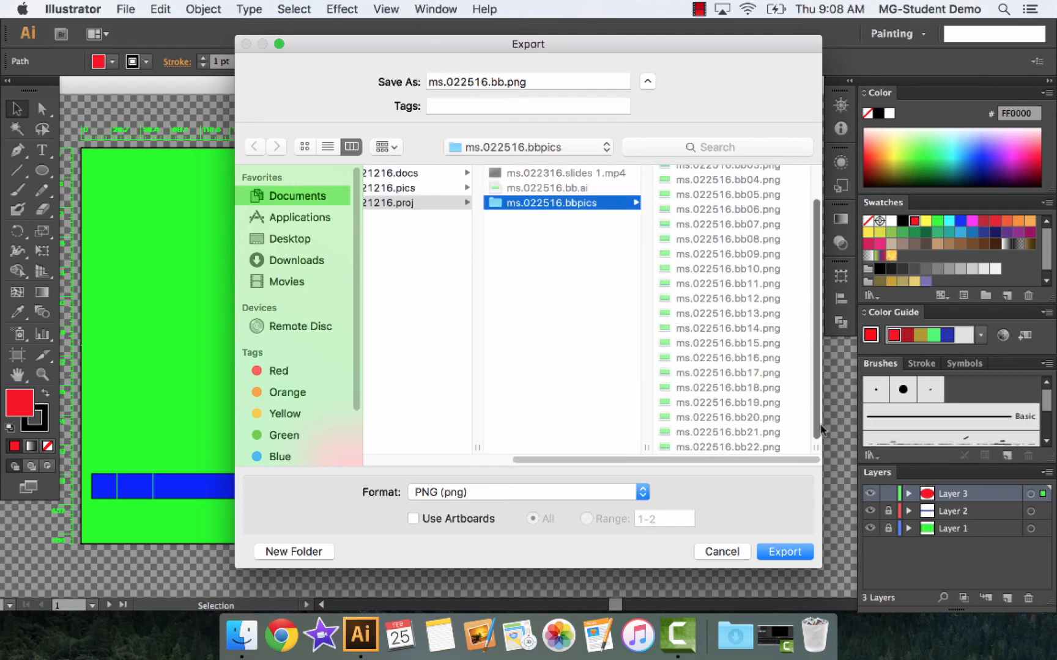
{"action": "left_click", "coordinate": [764, 447]}
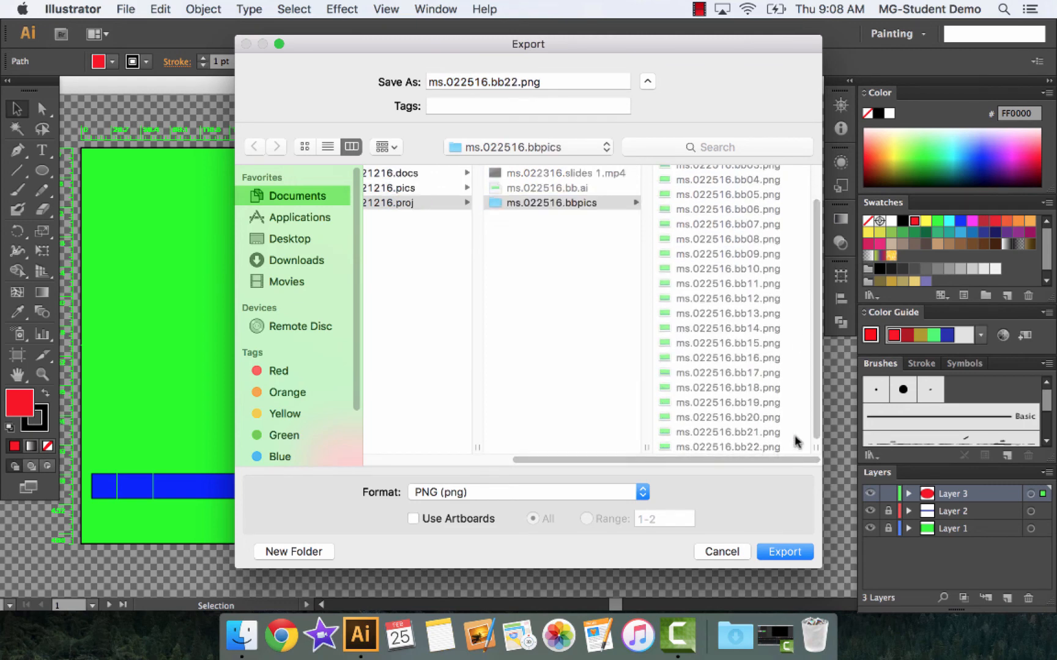
{"action": "left_click", "coordinate": [517, 81]}
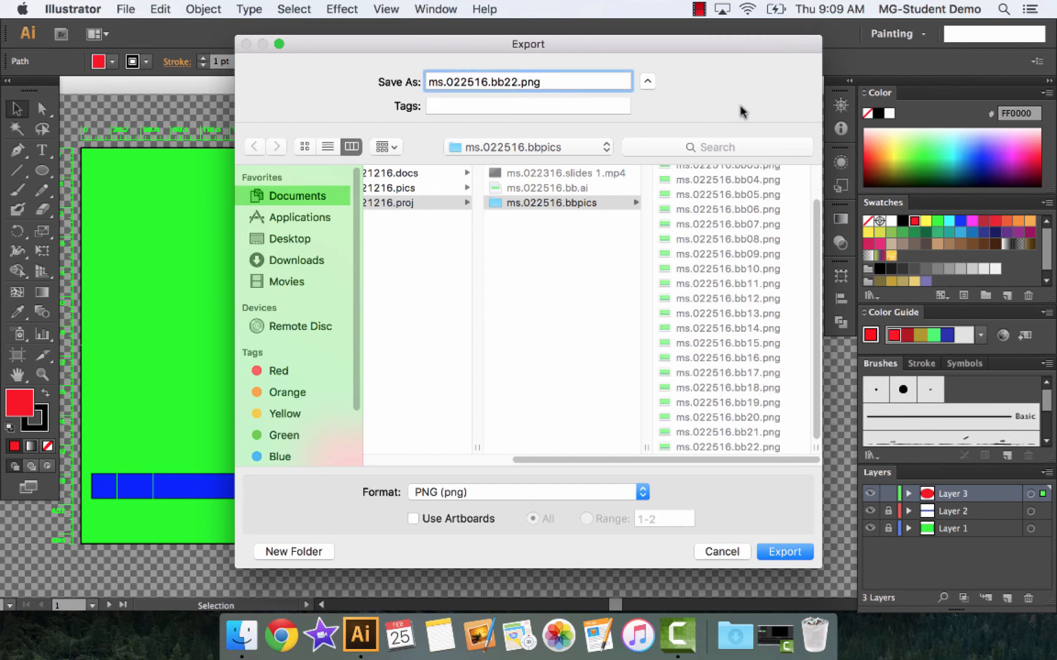
{"action": "key", "text": "BackSpace"}
{"action": "type", "text": "3"}
{"action": "left_click", "coordinate": [786, 552]}
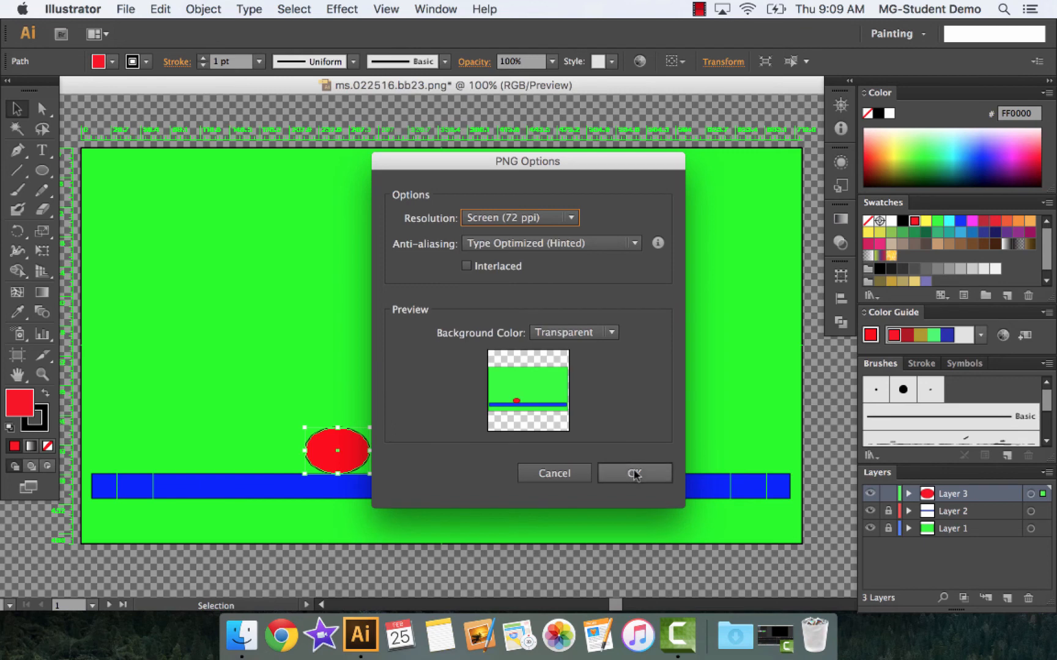
{"action": "left_click", "coordinate": [632, 477]}
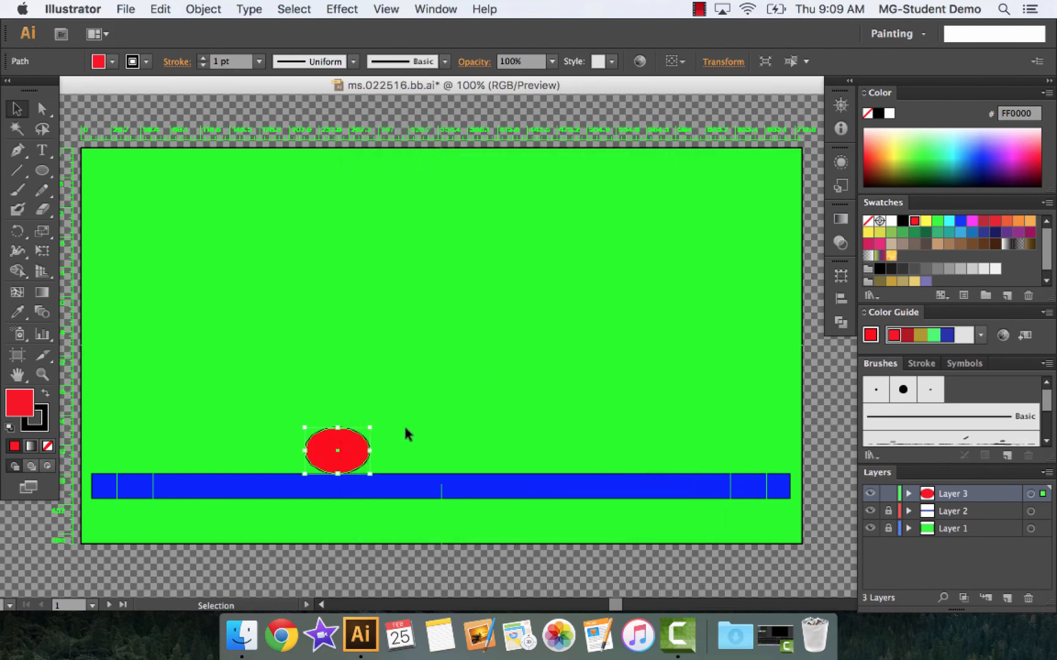
Widen the red ball on both sides, flatten it further, and export the frame as ms.022516.bb24.png into ms.022516.bbpics
{"action": "left_click_drag", "start_coordinate": [371, 451], "coordinate": [376, 452]}
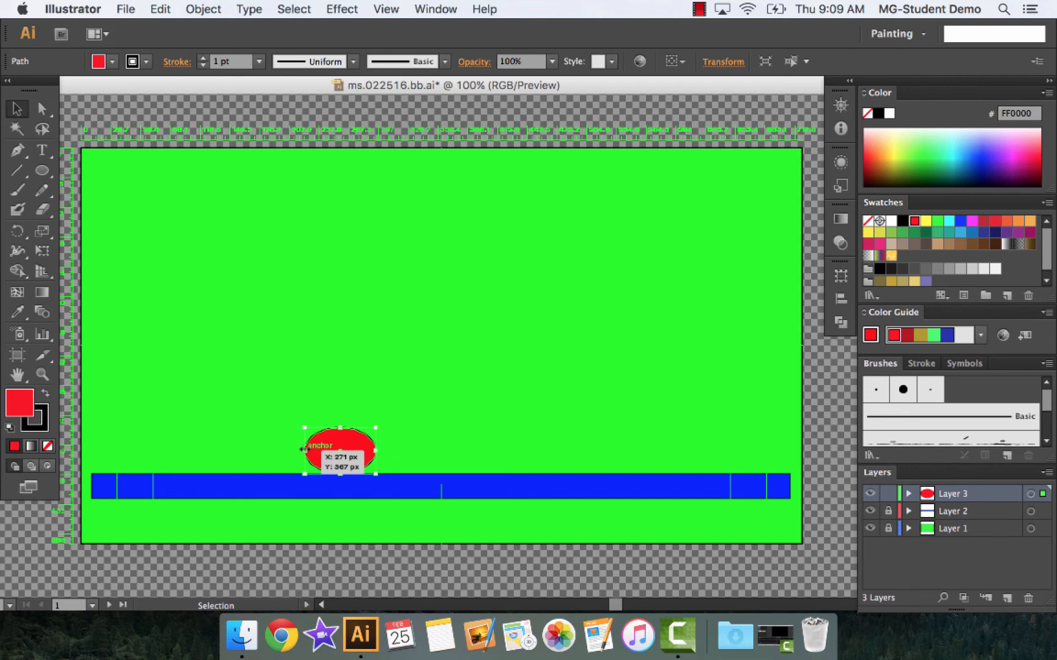
{"action": "left_click_drag", "start_coordinate": [303, 450], "coordinate": [336, 432]}
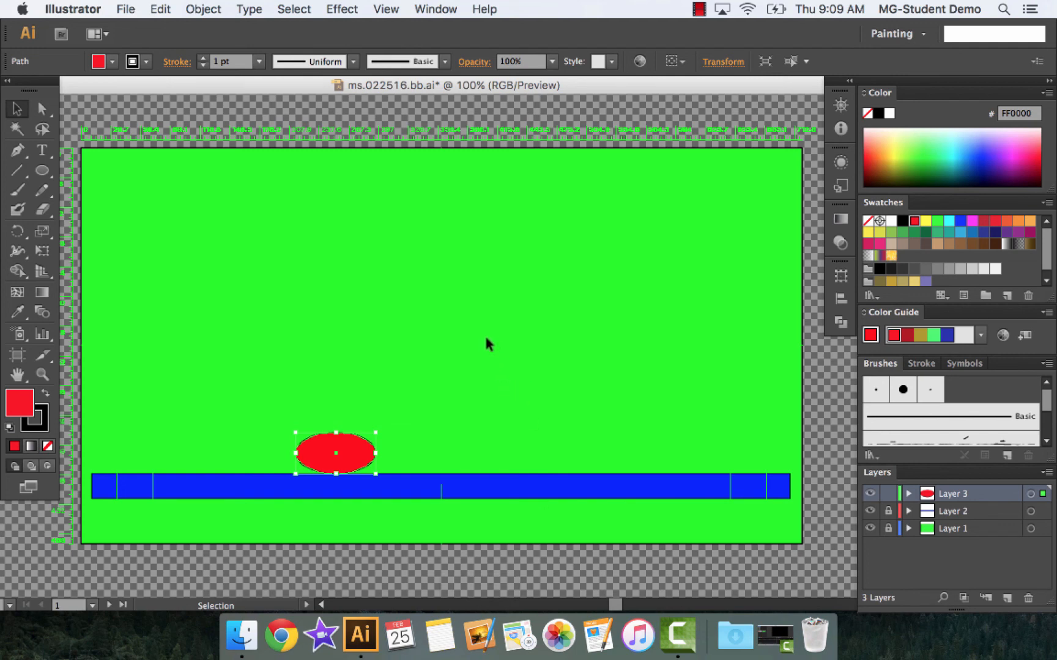
{"action": "left_click", "coordinate": [127, 9]}
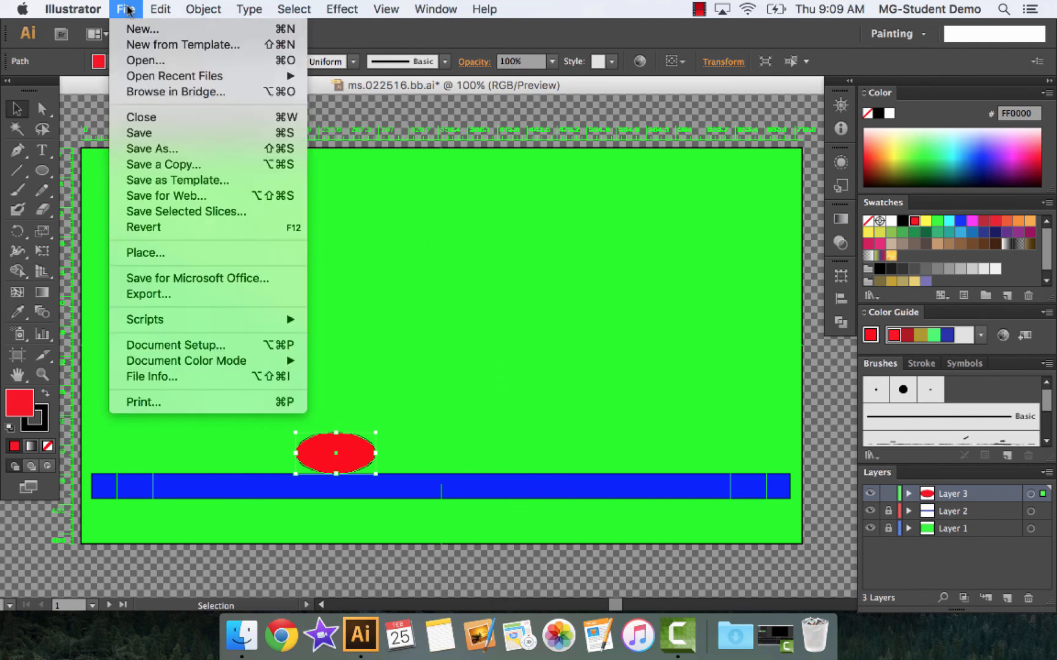
{"action": "left_click", "coordinate": [159, 296]}
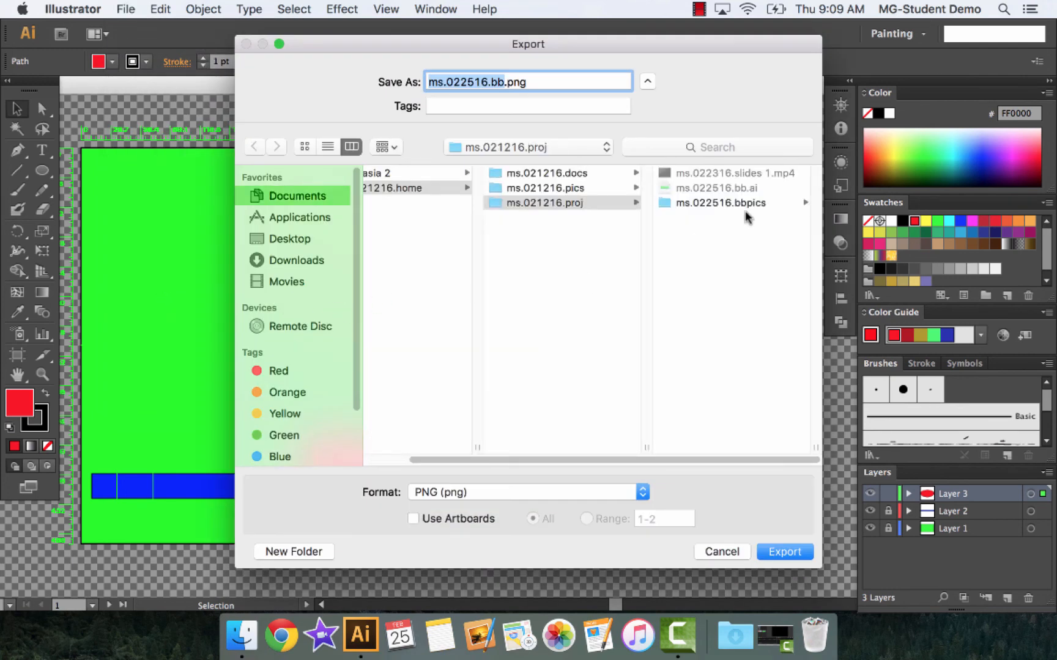
{"action": "left_click", "coordinate": [740, 201]}
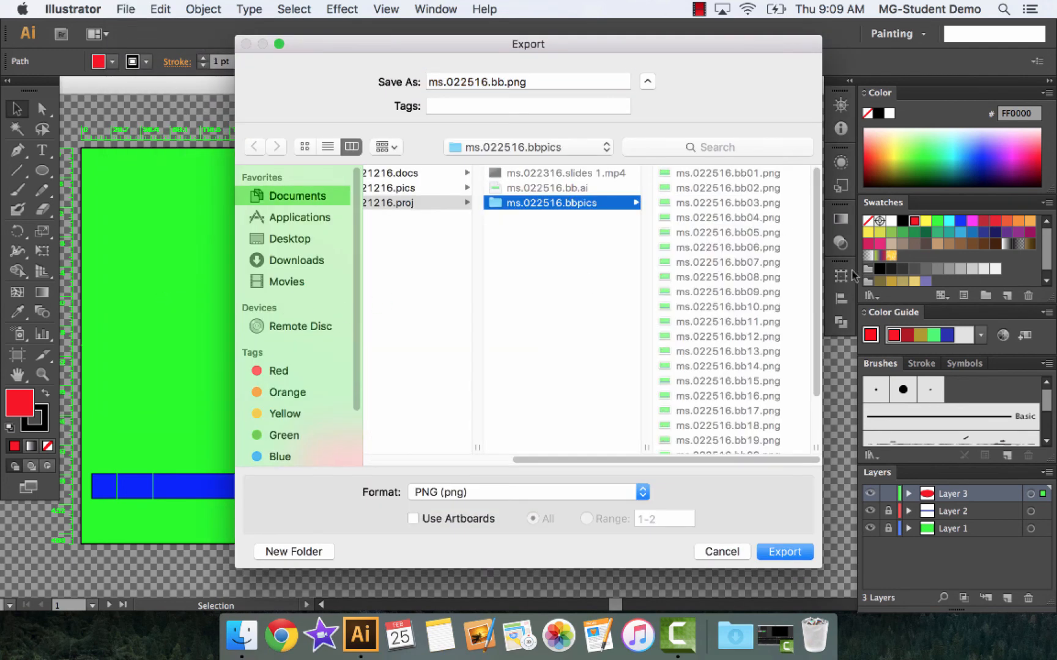
{"action": "scroll", "coordinate": [818, 306], "scroll_direction": "down", "scroll_amount": 3}
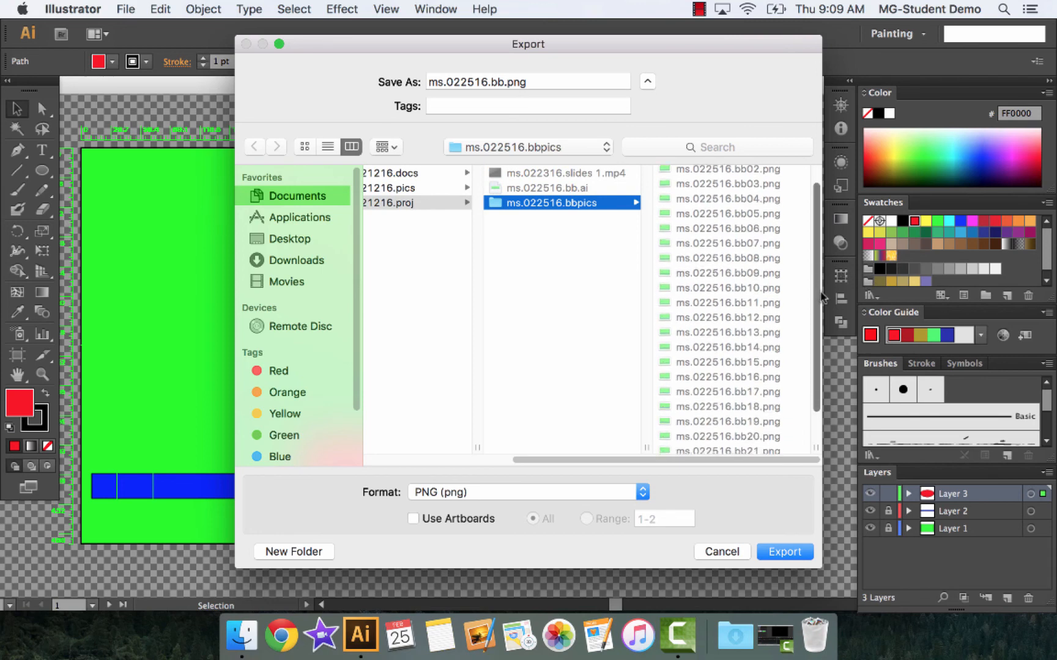
{"action": "left_click", "coordinate": [767, 444]}
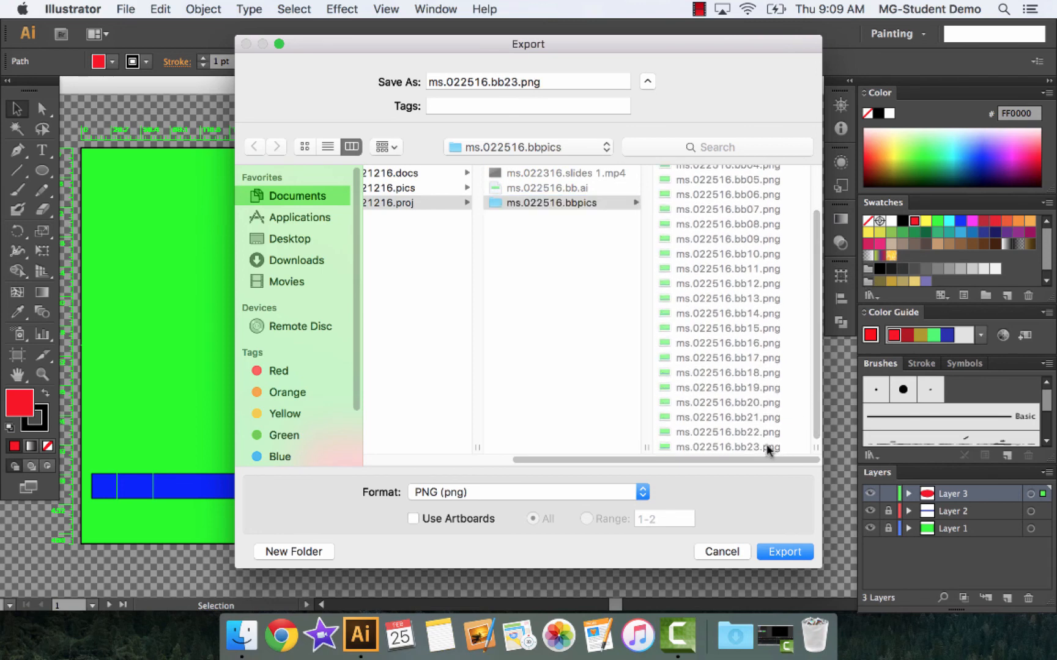
{"action": "left_click", "coordinate": [517, 82]}
{"action": "key", "text": "BackSpace"}
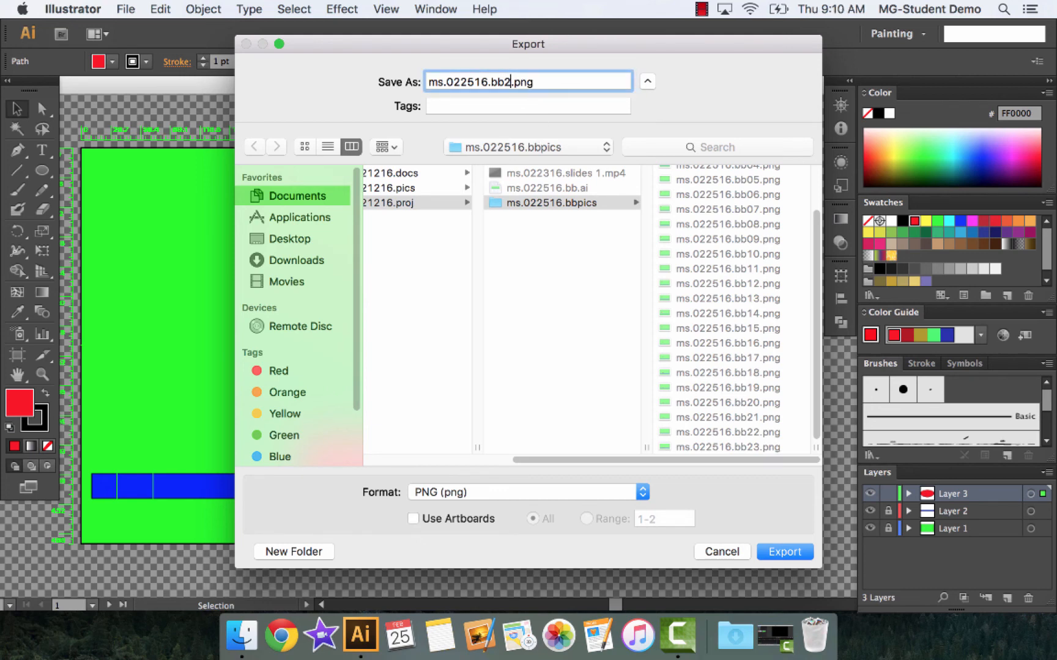
{"action": "type", "text": "4"}
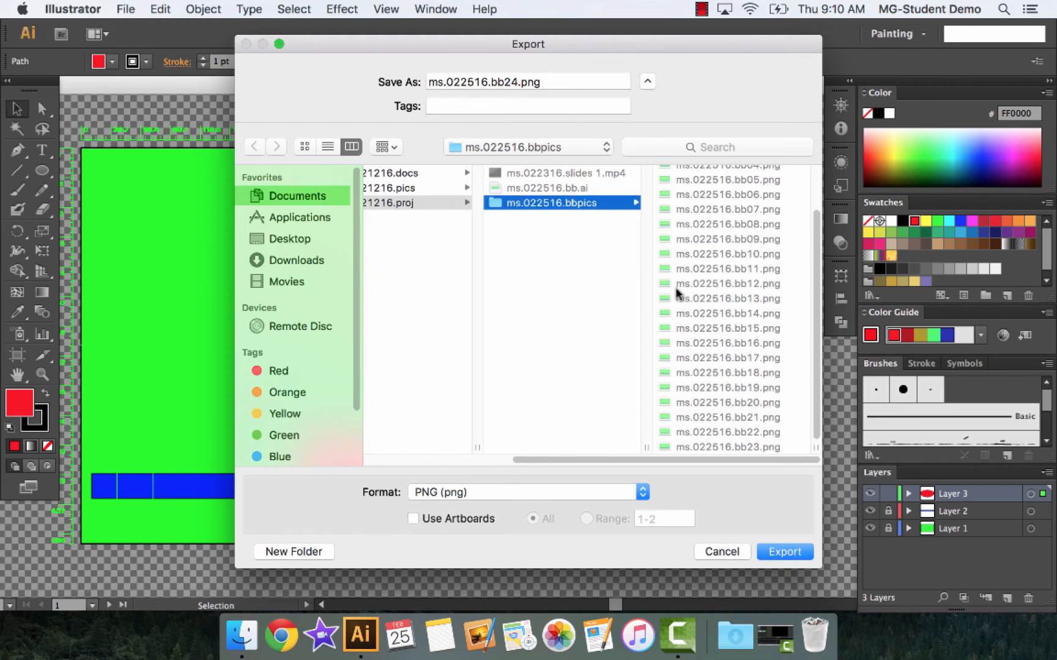
{"action": "left_click", "coordinate": [784, 552]}
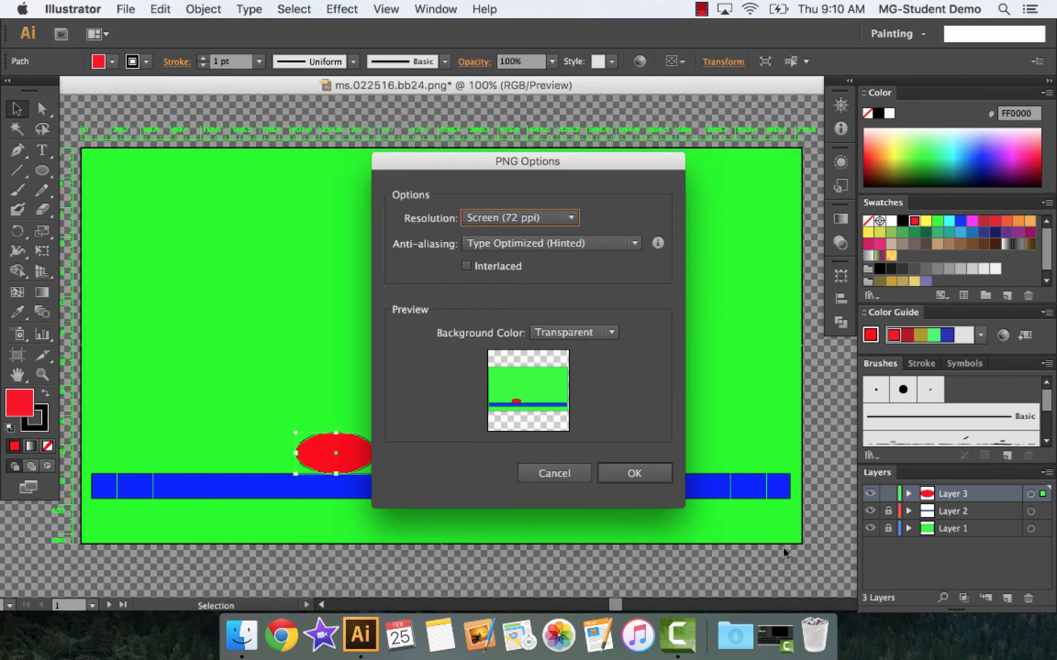
{"action": "left_click", "coordinate": [648, 473]}
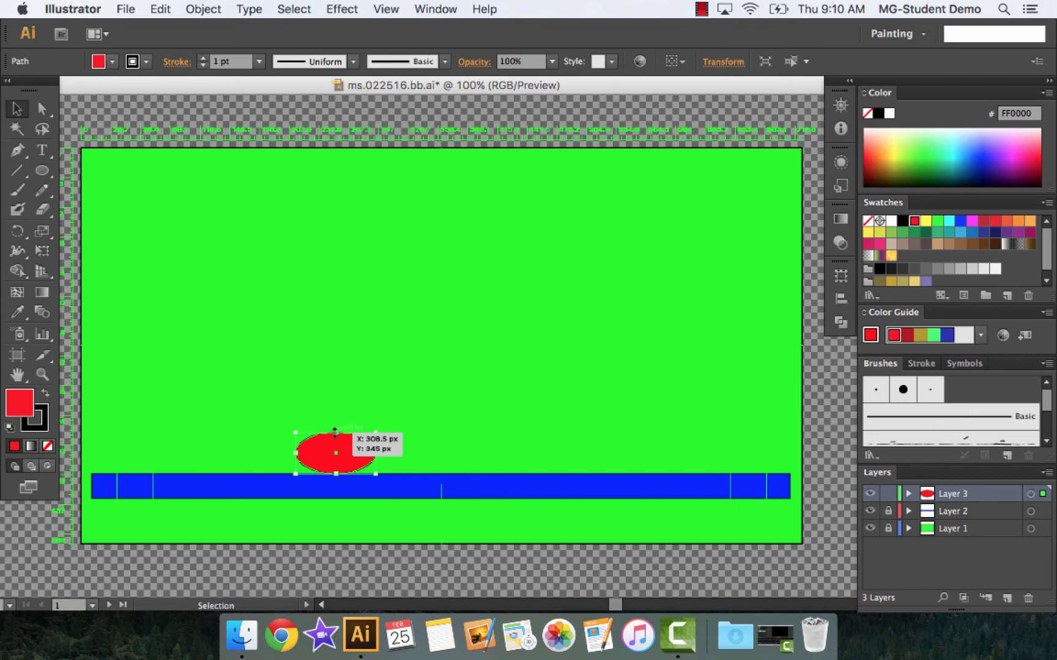
Stretch the flattened red ball slightly taller from its upper edge and export the frame as ms.022516.bb25.png into ms.022516.bbpics
{"action": "left_click_drag", "start_coordinate": [335, 432], "coordinate": [336, 423]}
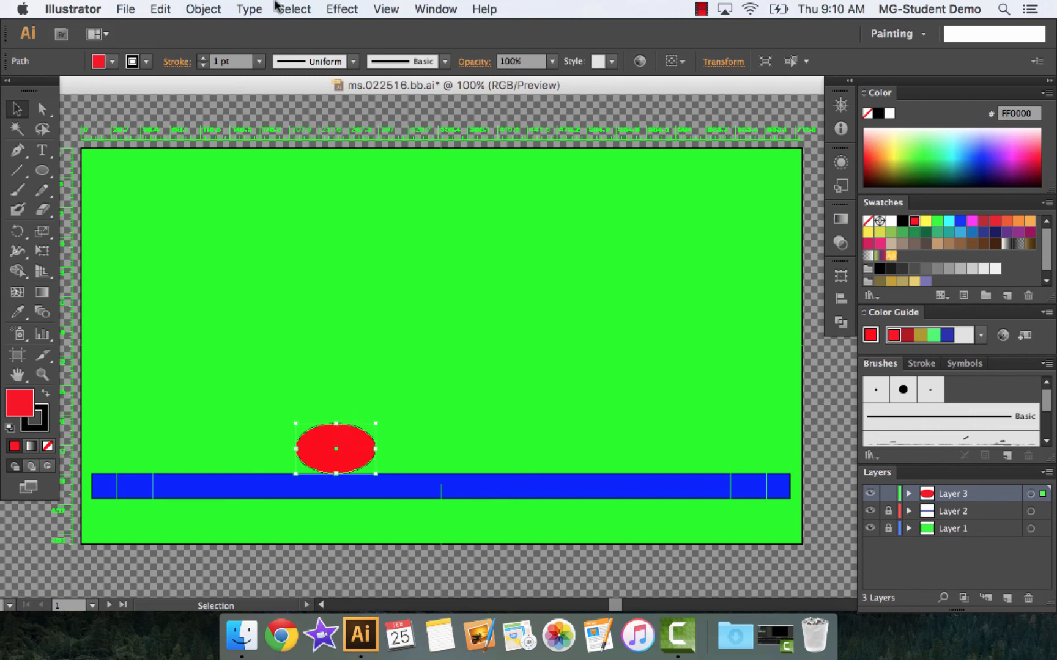
{"action": "left_click", "coordinate": [124, 9]}
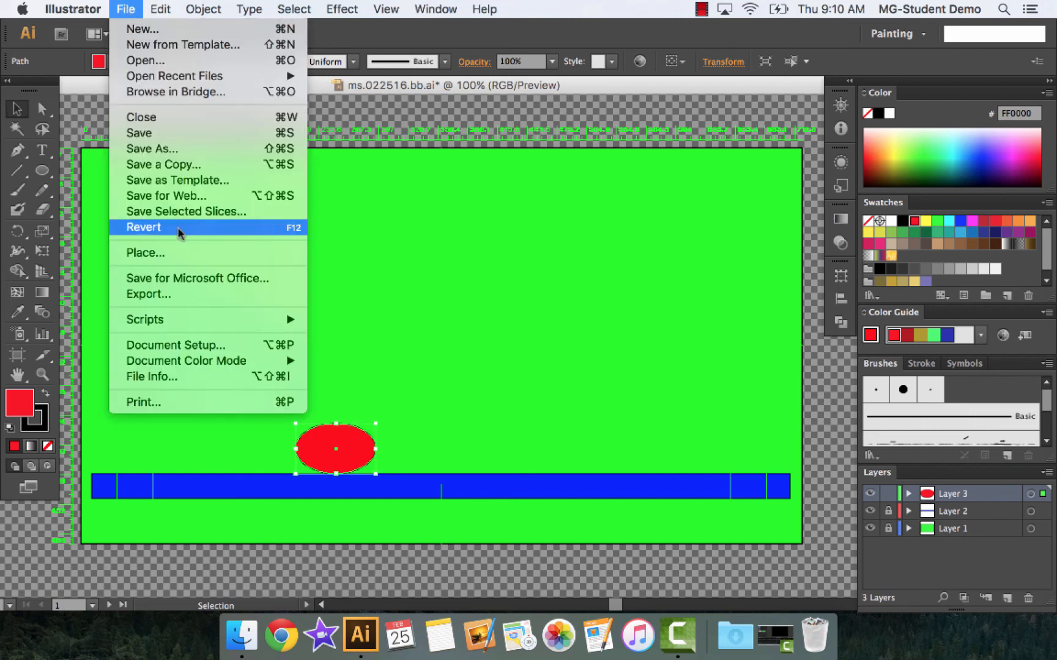
{"action": "left_click", "coordinate": [204, 299]}
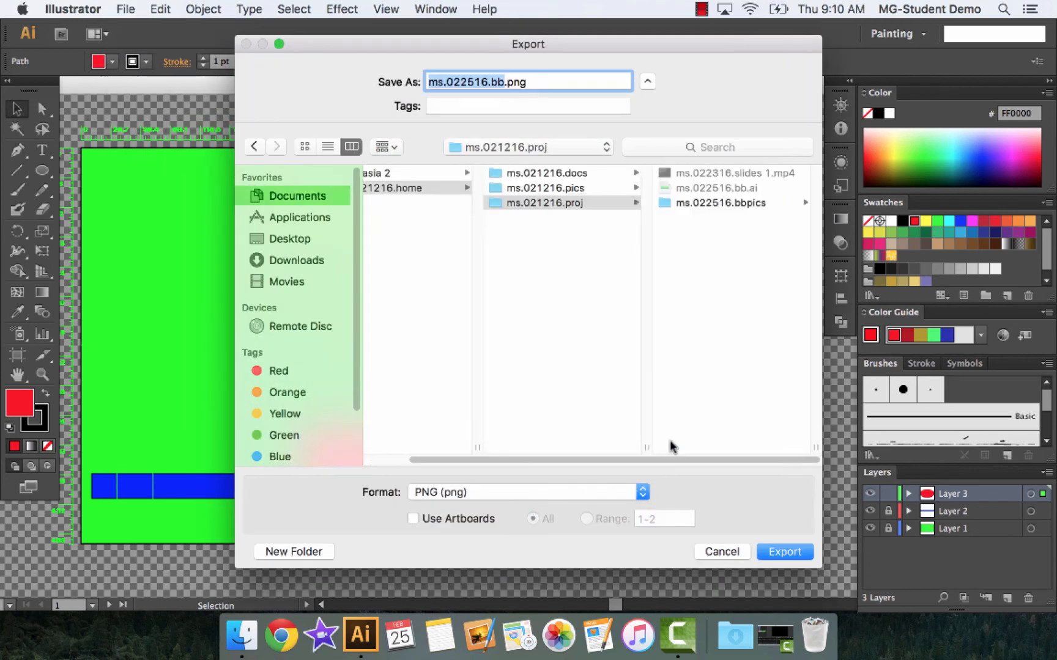
{"action": "left_click", "coordinate": [754, 204]}
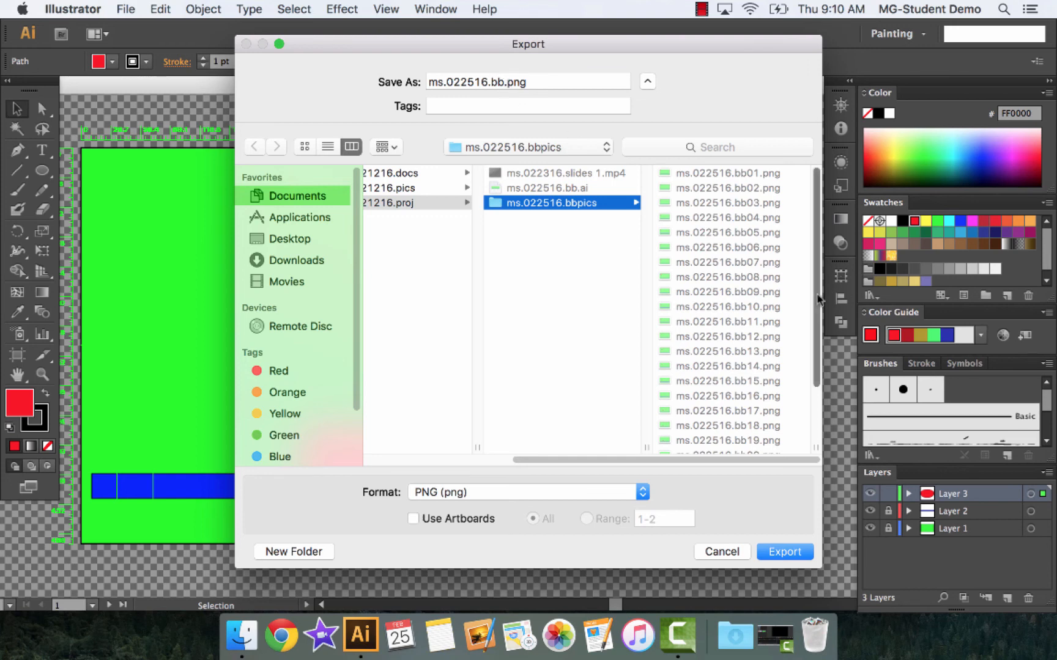
{"action": "scroll", "coordinate": [818, 370], "scroll_direction": "down", "scroll_amount": 3}
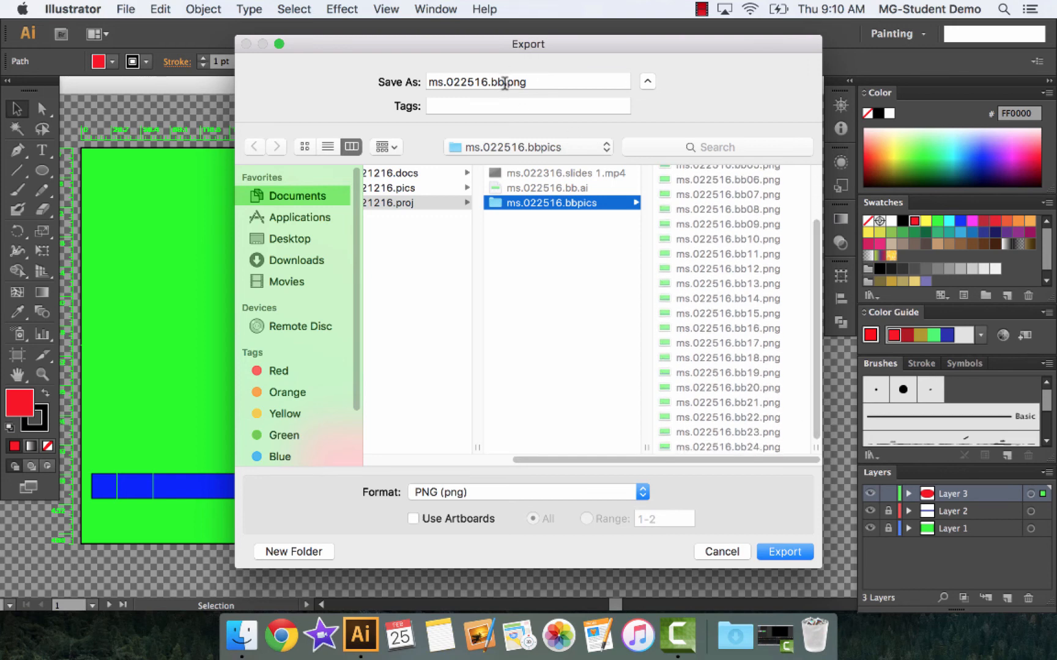
{"action": "left_click", "coordinate": [504, 81]}
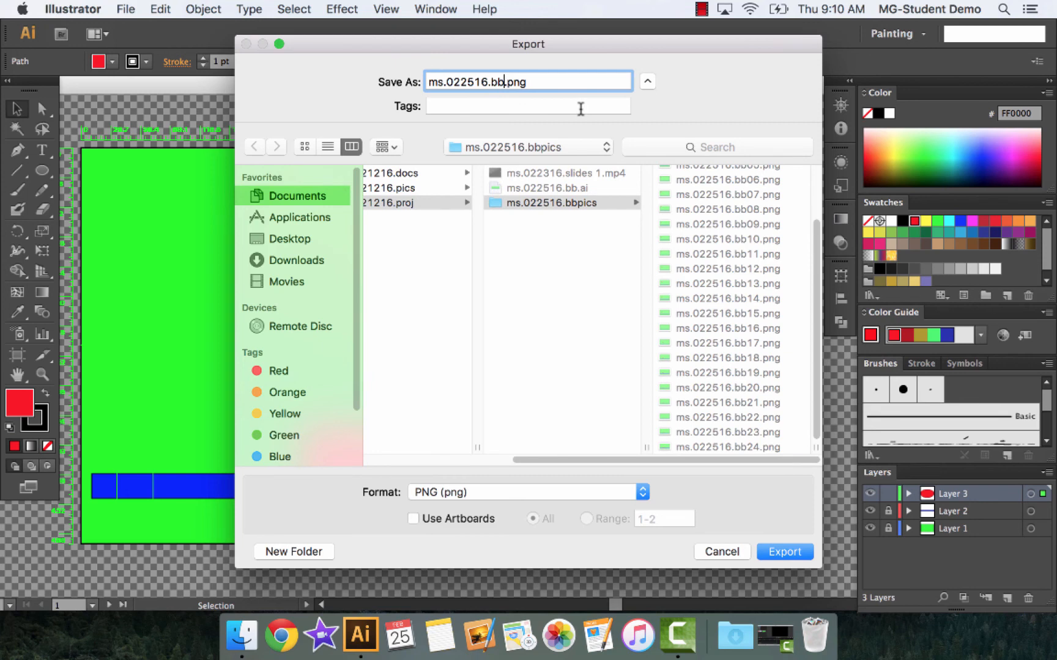
{"action": "type", "text": "25"}
{"action": "left_click", "coordinate": [786, 553]}
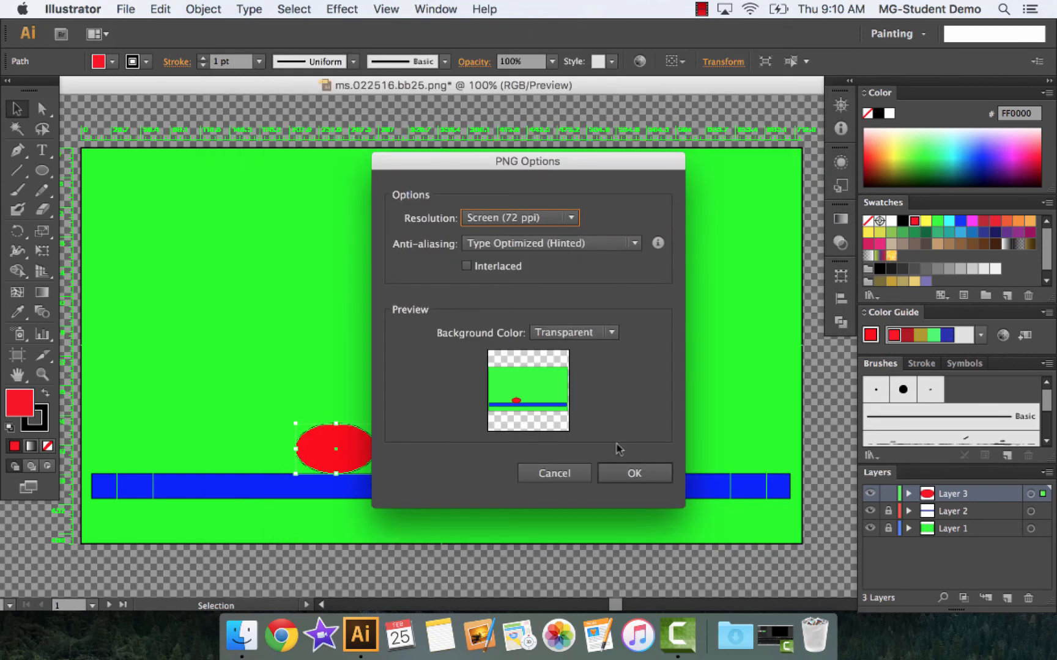
{"action": "left_click", "coordinate": [643, 478]}
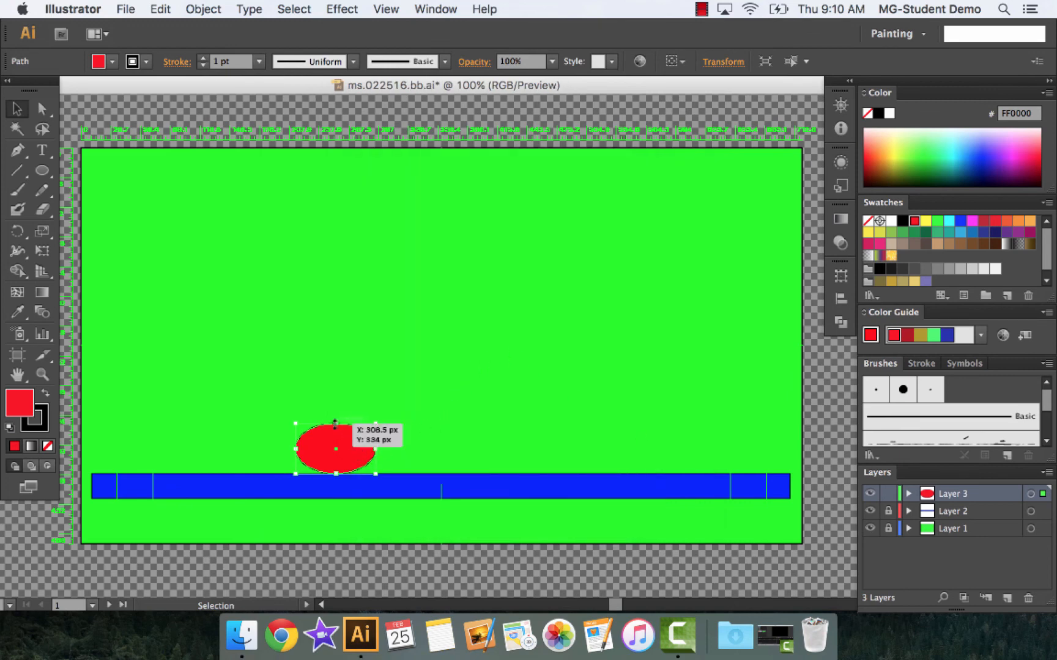
Raise the red ball's upper edge and narrow it from the right to about 80 px wide and 71 px high
{"action": "left_click_drag", "start_coordinate": [334, 421], "coordinate": [336, 415]}
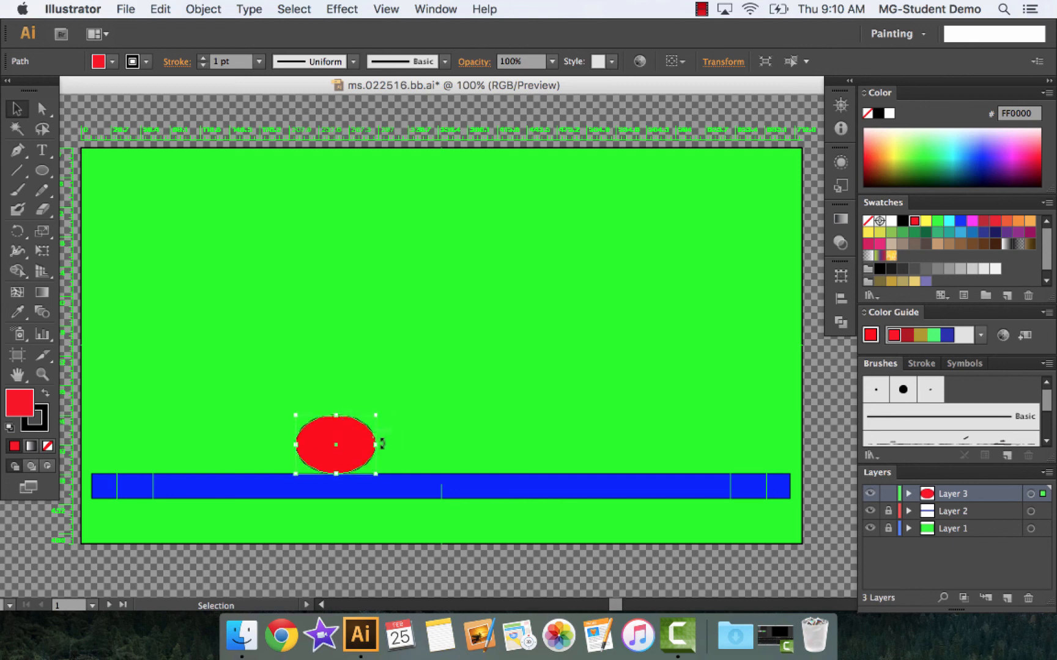
{"action": "left_click_drag", "start_coordinate": [376, 448], "coordinate": [362, 443]}
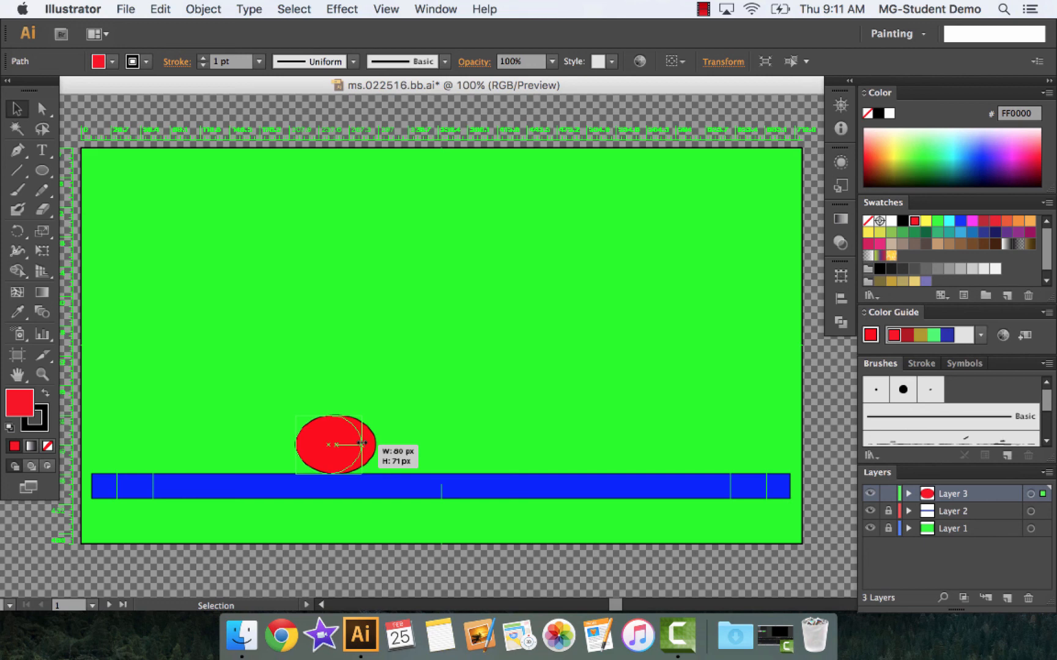
{"action": "left_click_drag", "start_coordinate": [362, 442], "coordinate": [362, 444]}
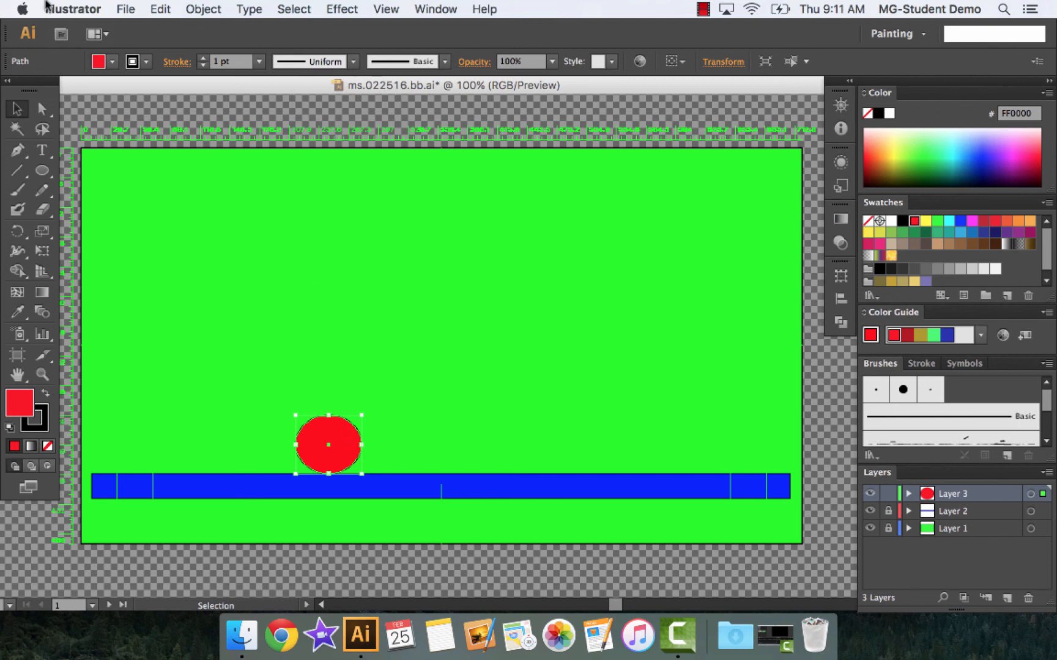
Export the frame as ms.022516.bb26.png into ms.022516.bbpics and move the red ball slightly up and right off the blue bar
{"action": "left_click", "coordinate": [126, 9]}
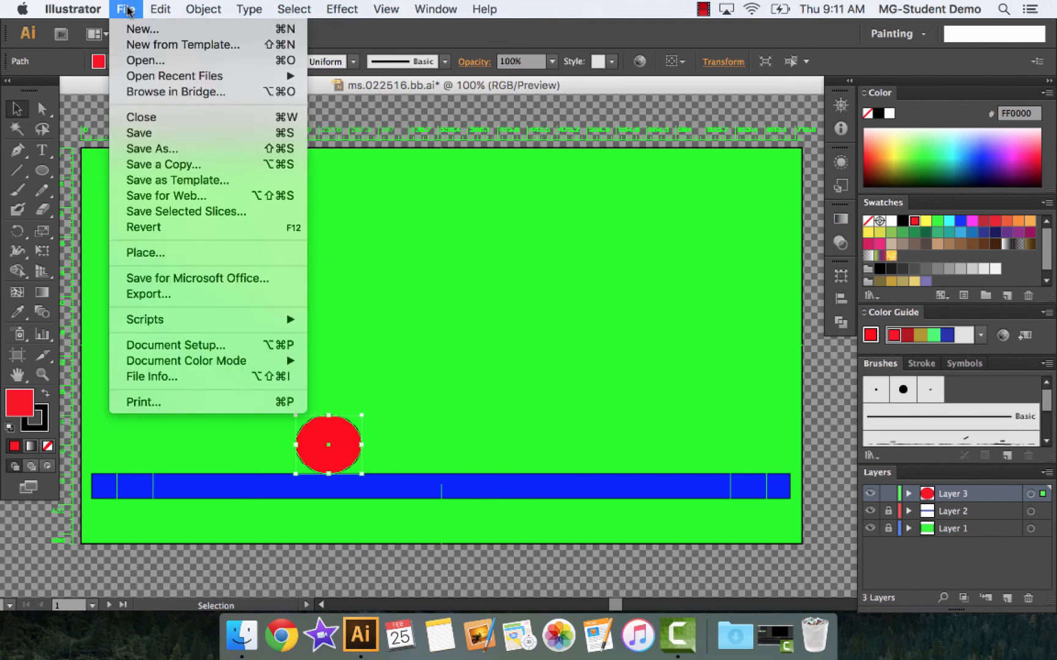
{"action": "left_click", "coordinate": [196, 302]}
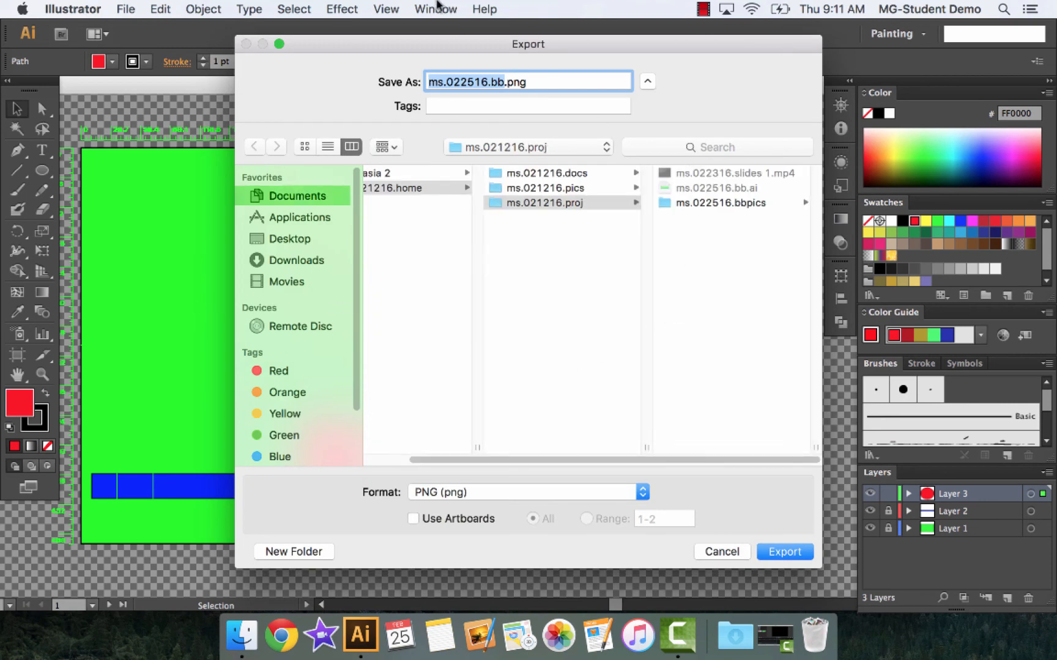
{"action": "left_click", "coordinate": [695, 205]}
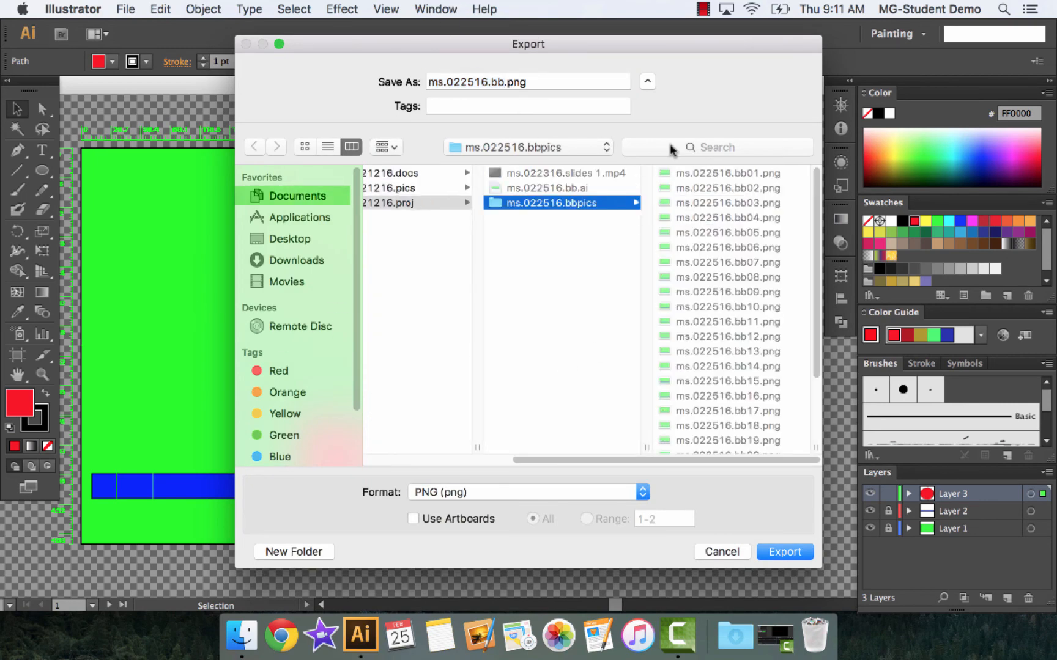
{"action": "left_click", "coordinate": [503, 81]}
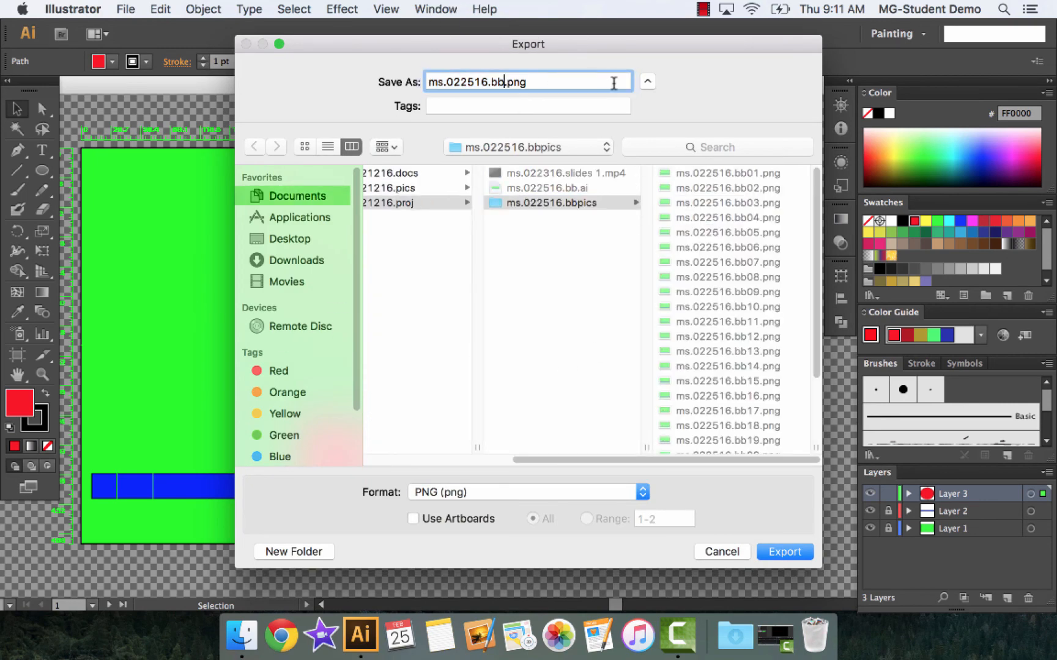
{"action": "scroll", "coordinate": [816, 271], "scroll_direction": "down", "scroll_amount": 3}
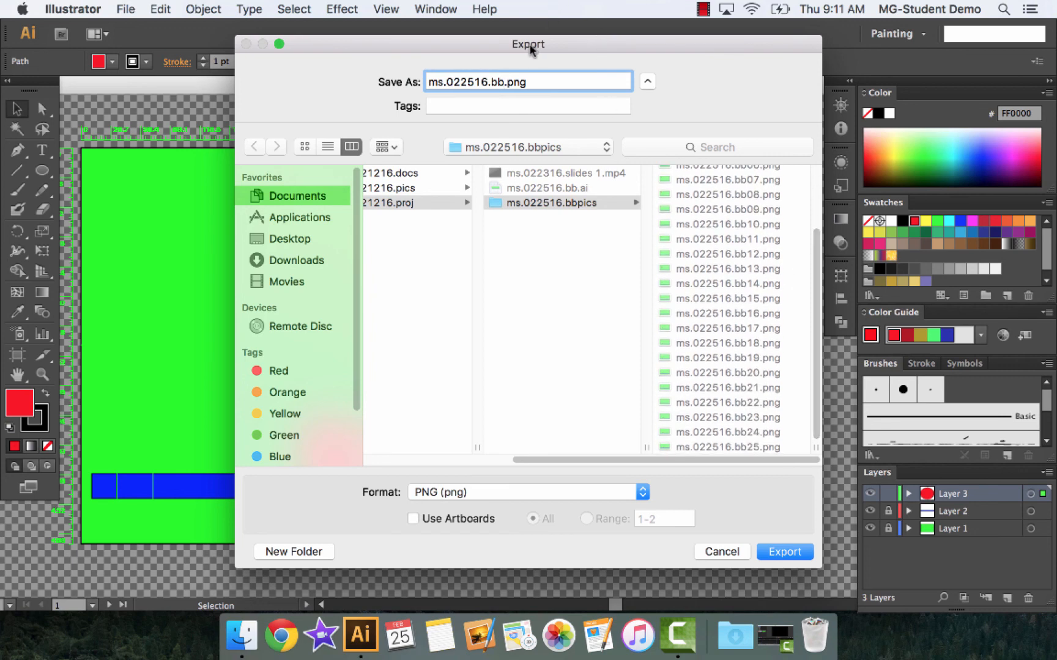
{"action": "type", "text": "26"}
{"action": "left_click", "coordinate": [786, 554]}
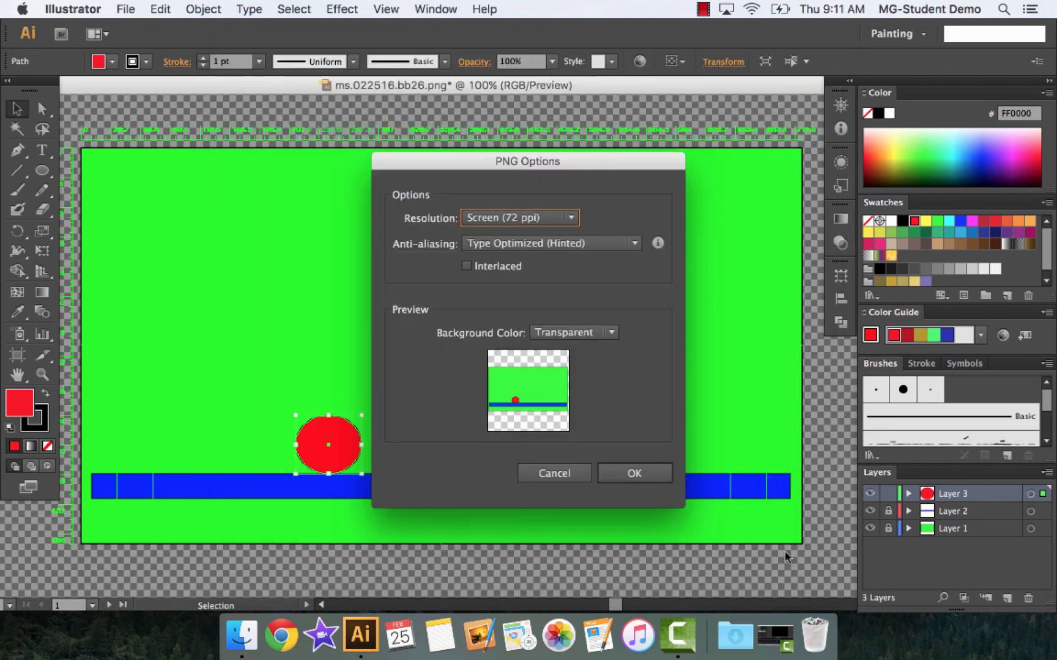
{"action": "left_click", "coordinate": [648, 475]}
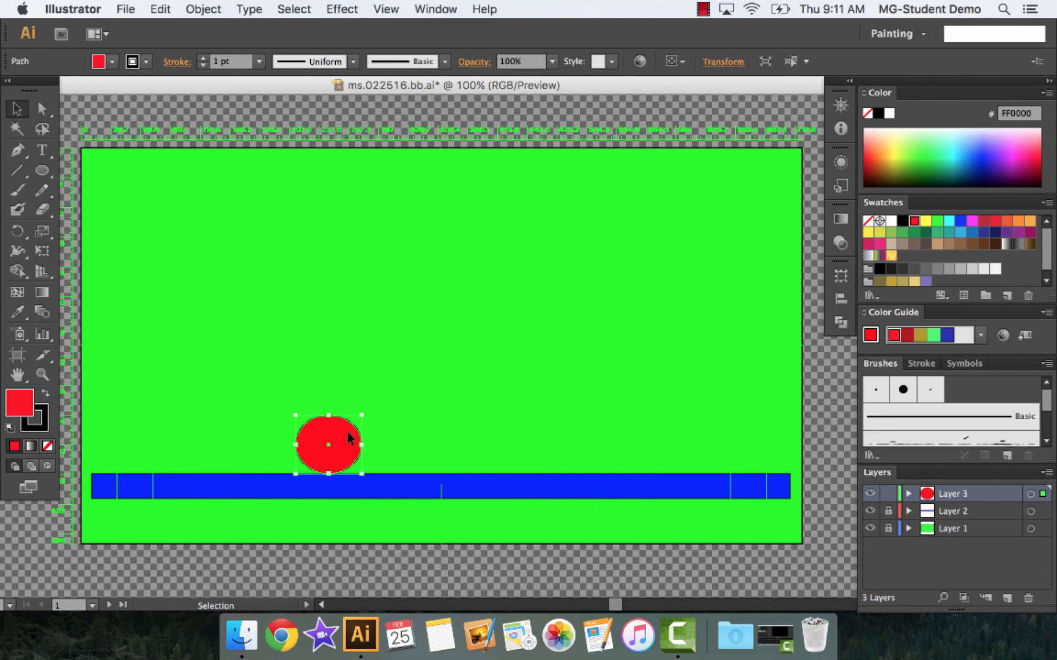
{"action": "left_click_drag", "start_coordinate": [348, 438], "coordinate": [353, 433]}
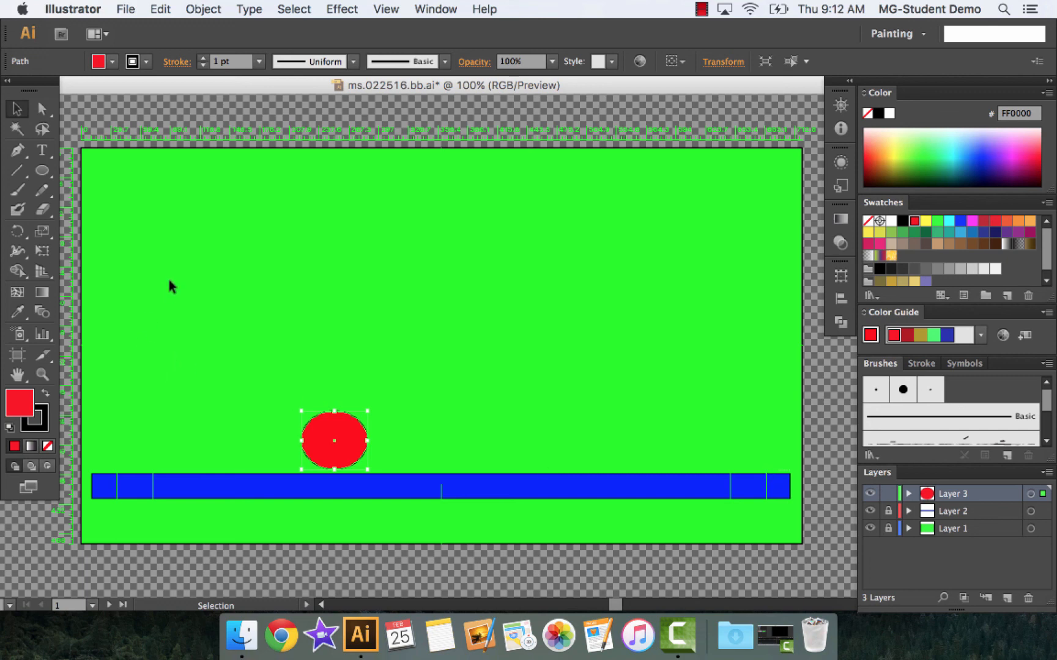
{"action": "left_click", "coordinate": [702, 8]}
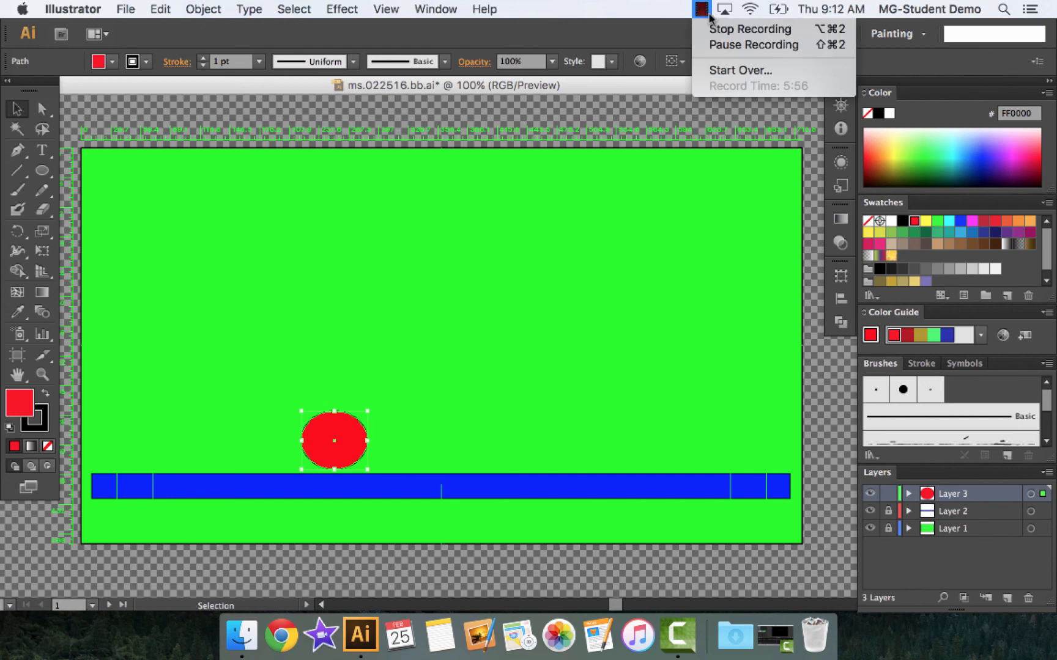
{"action": "left_click", "coordinate": [723, 30]}
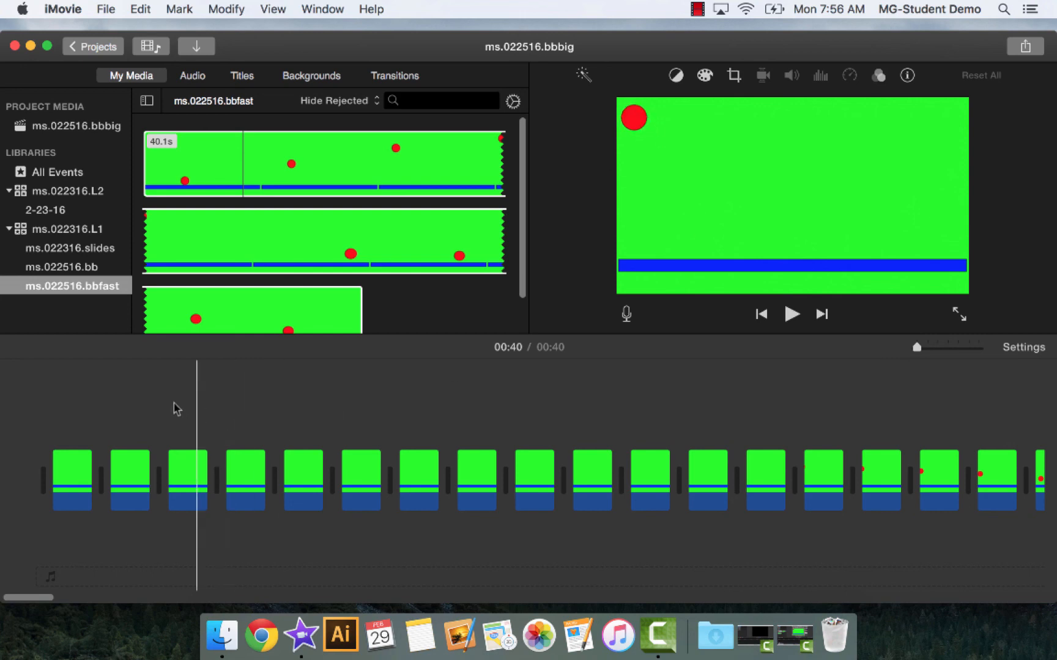
In iMovie, play the ms.022516.bbbig project from the start and browse the still frames in its project media
{"action": "left_click", "coordinate": [55, 381]}
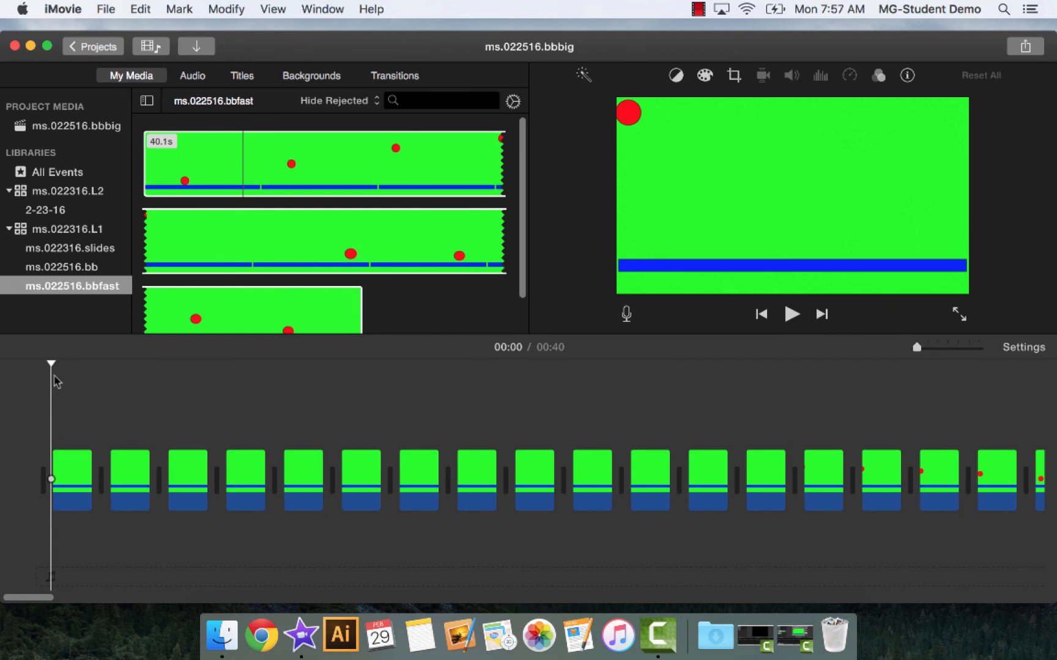
{"action": "key", "text": "space"}
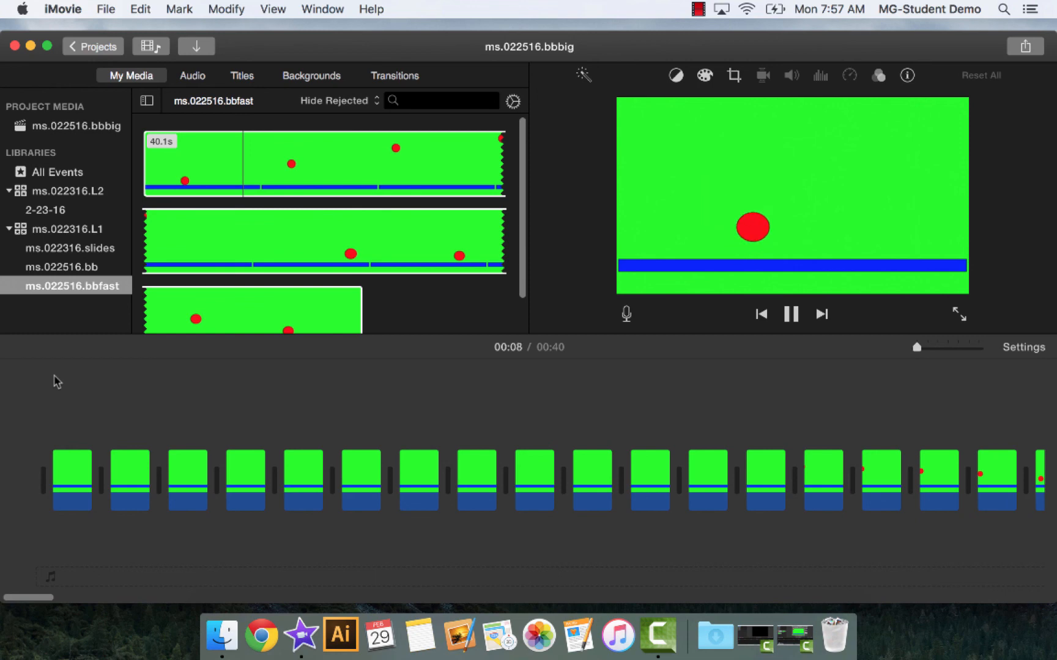
{"action": "scroll", "coordinate": [267, 232], "scroll_direction": "up", "scroll_amount": 2}
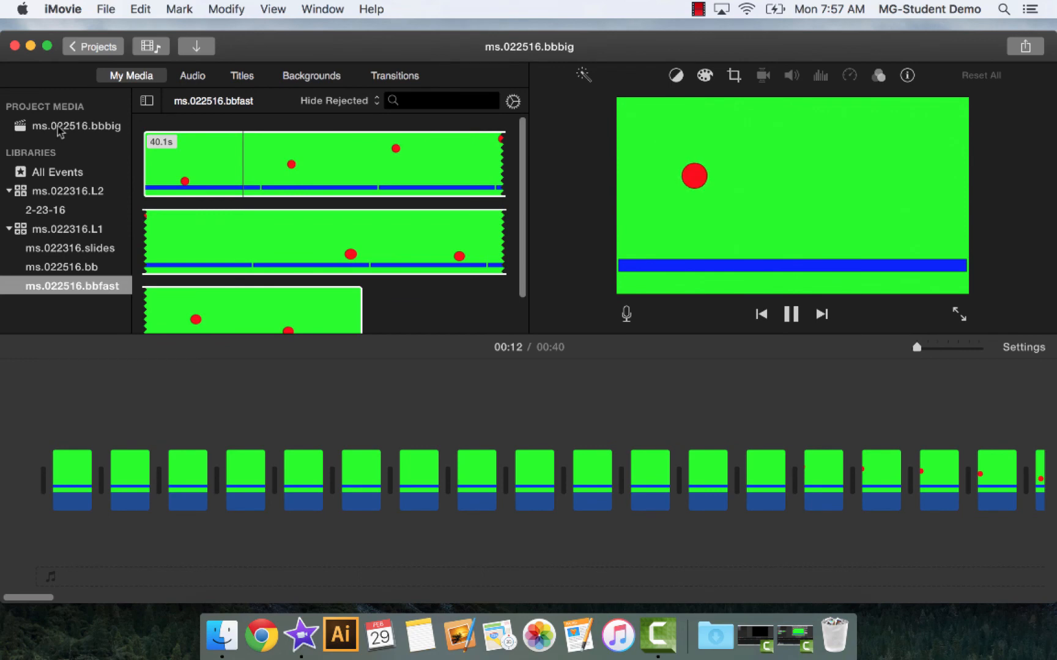
{"action": "left_click", "coordinate": [59, 129]}
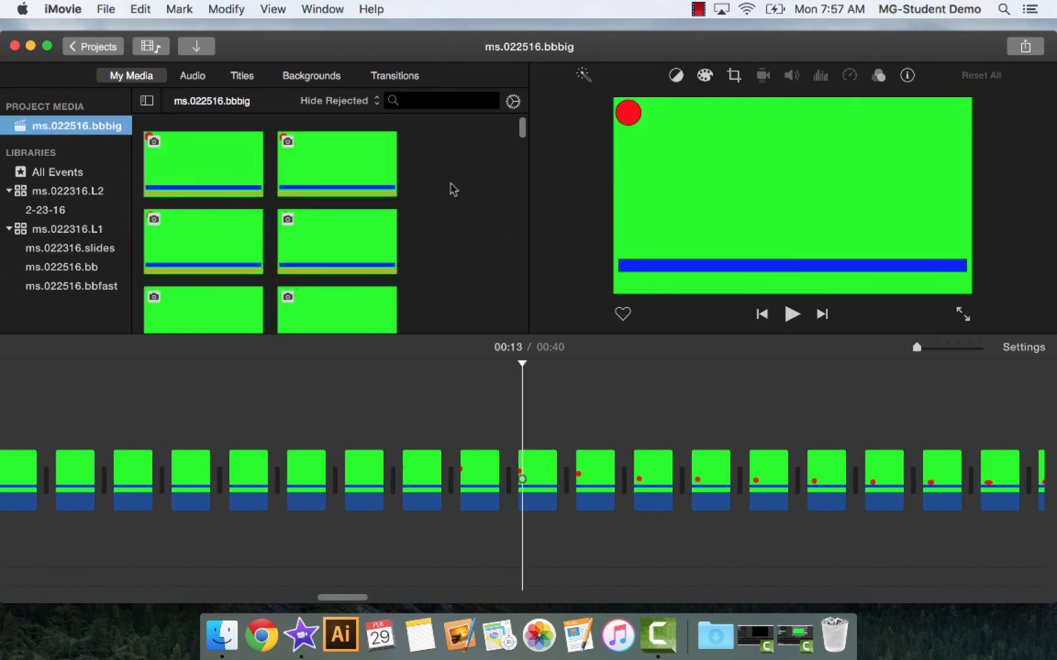
{"action": "scroll", "coordinate": [453, 190], "scroll_direction": "up", "scroll_amount": 1}
{"action": "scroll", "coordinate": [451, 189], "scroll_direction": "down", "scroll_amount": 1}
Return to the projects overview, open the ms.022316.bbfast project and play it from the start
{"action": "left_click", "coordinate": [92, 48]}
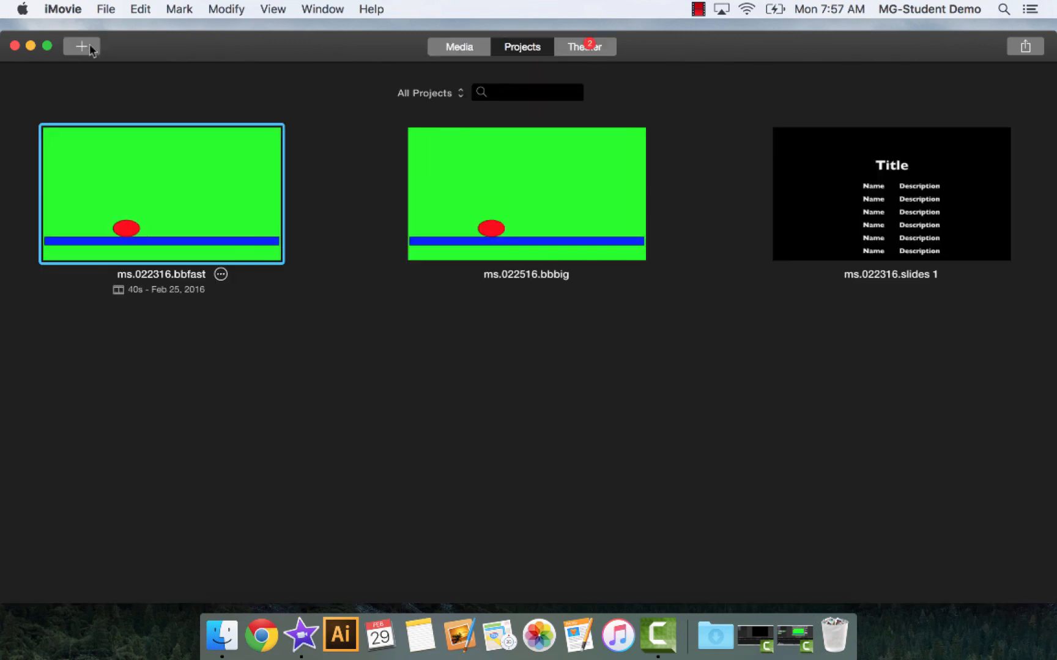
{"action": "double_click", "coordinate": [217, 186]}
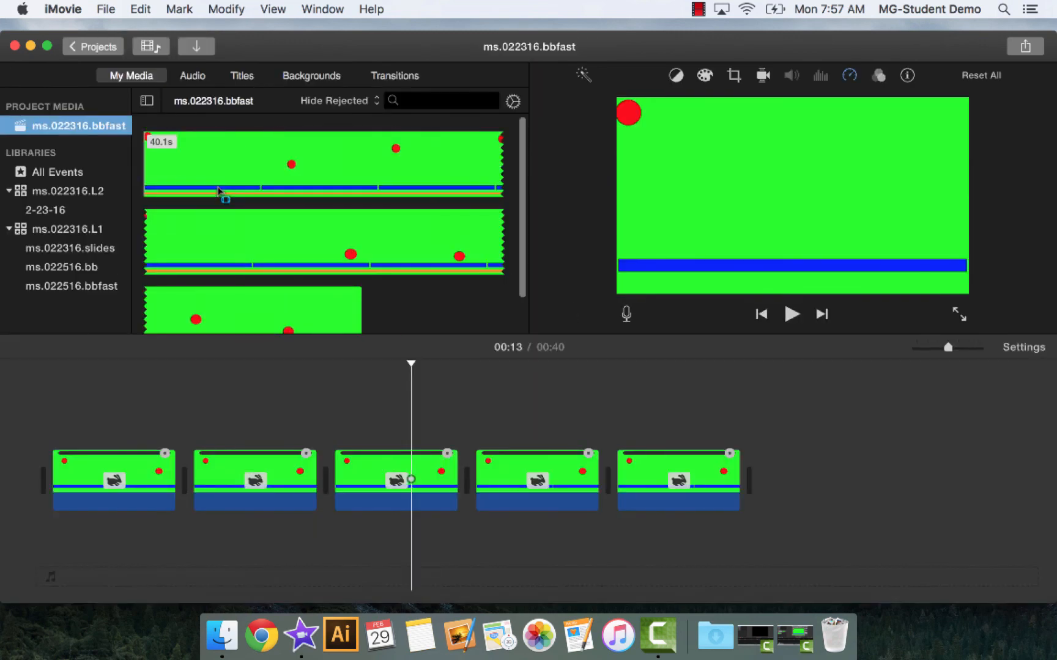
{"action": "left_click", "coordinate": [50, 366]}
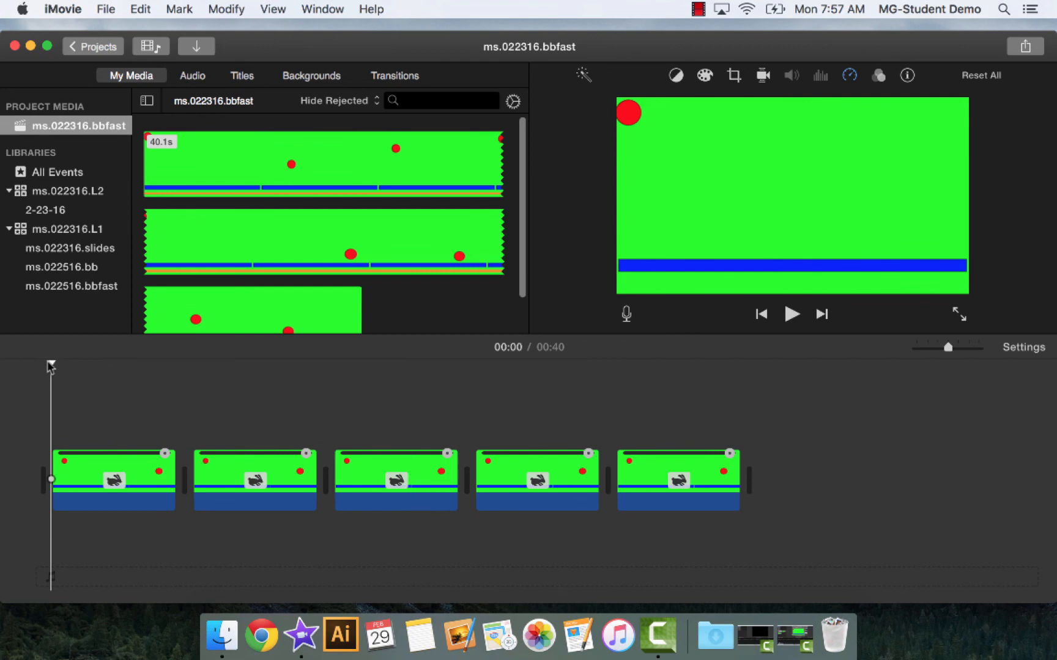
{"action": "key", "text": "space"}
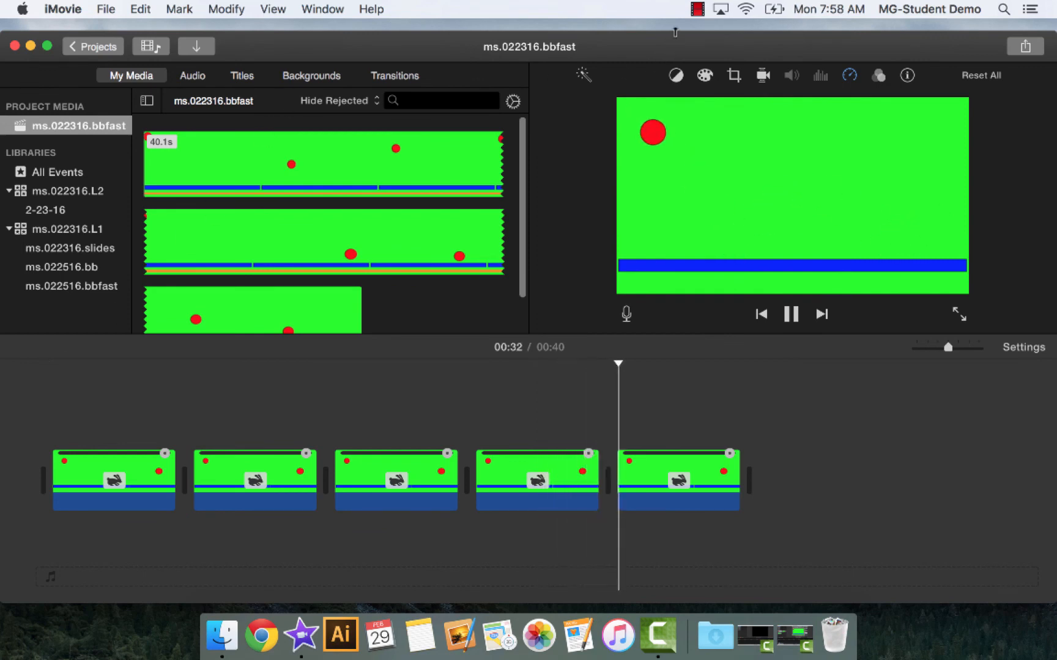
{"action": "left_click", "coordinate": [698, 10]}
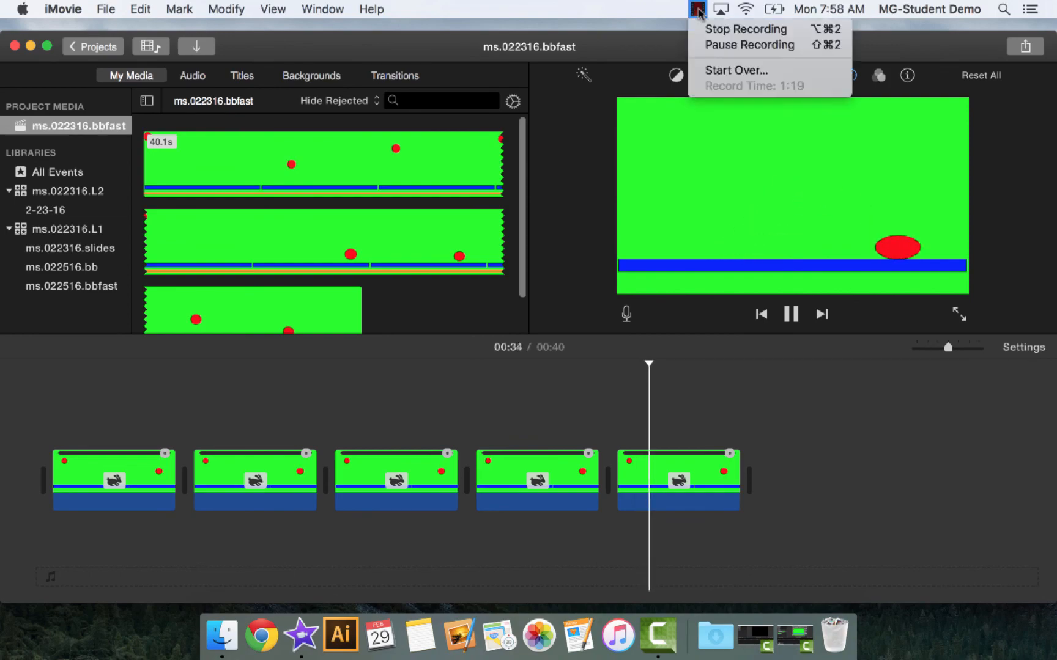